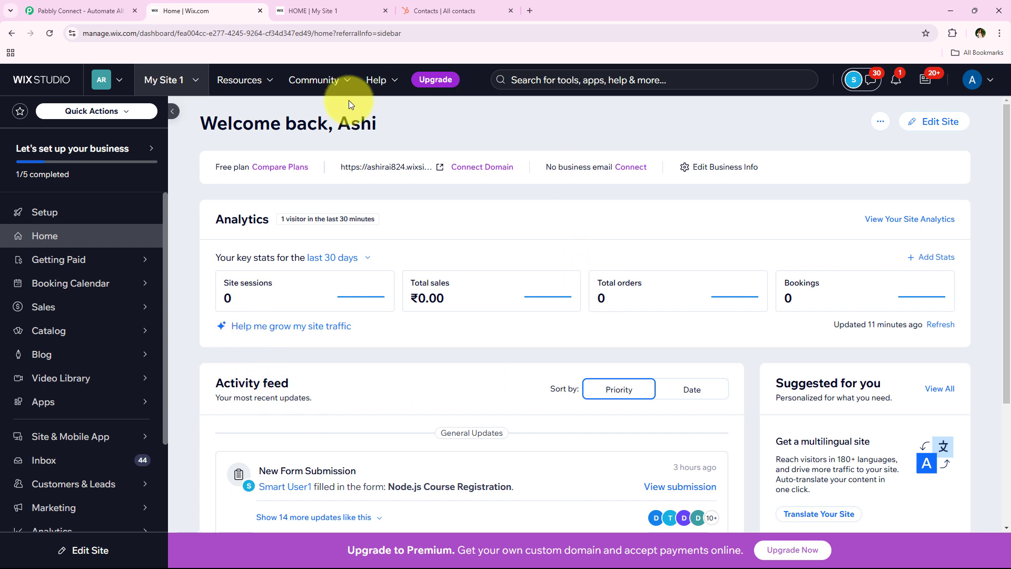
Step: Switch to the published My Site 1 page and submit the filled-in registration form
{"action": "left_click", "coordinate": [336, 20]}
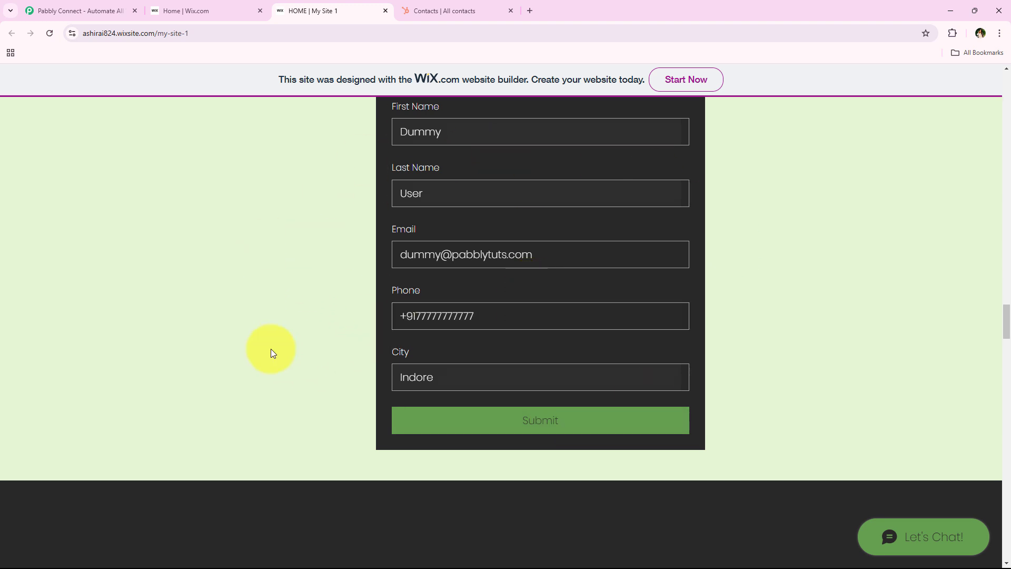
{"action": "scroll", "coordinate": [271, 349], "scroll_direction": "up", "scroll_amount": 1}
{"action": "scroll", "coordinate": [299, 361], "scroll_direction": "down", "scroll_amount": 1}
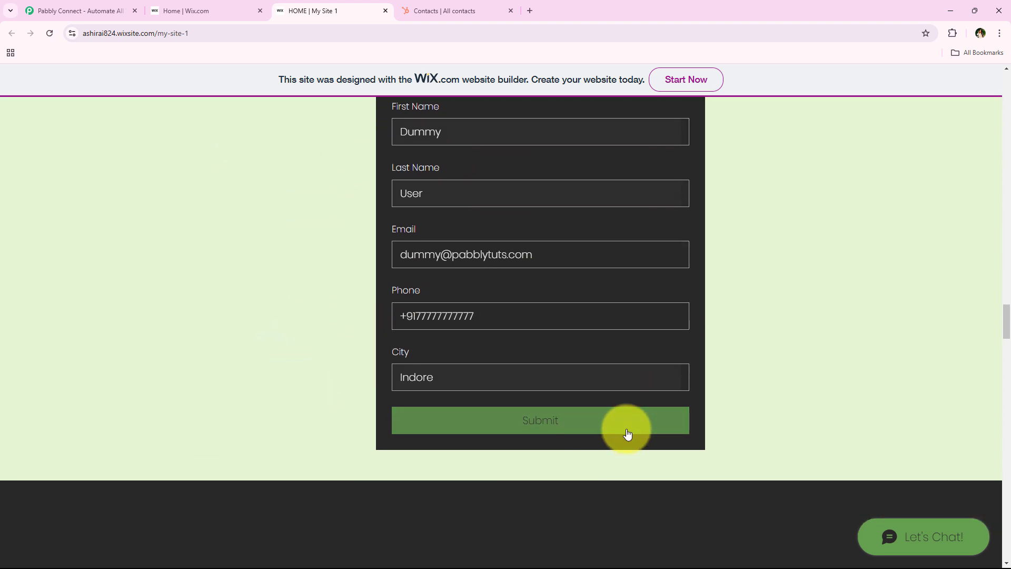
{"action": "left_click", "coordinate": [627, 430]}
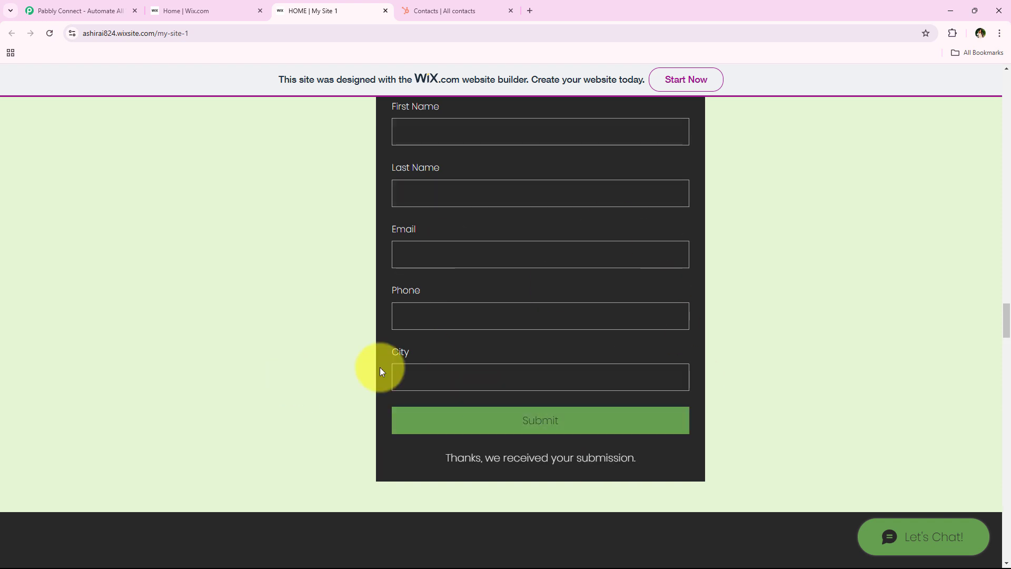
{"action": "left_click_drag", "start_coordinate": [425, 463], "coordinate": [573, 477]}
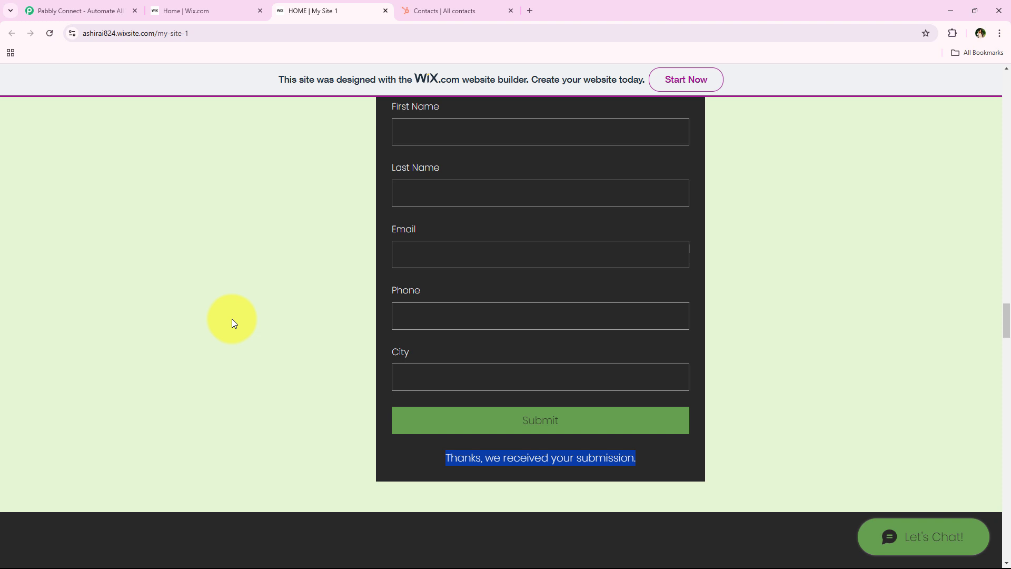
{"action": "left_click", "coordinate": [232, 319]}
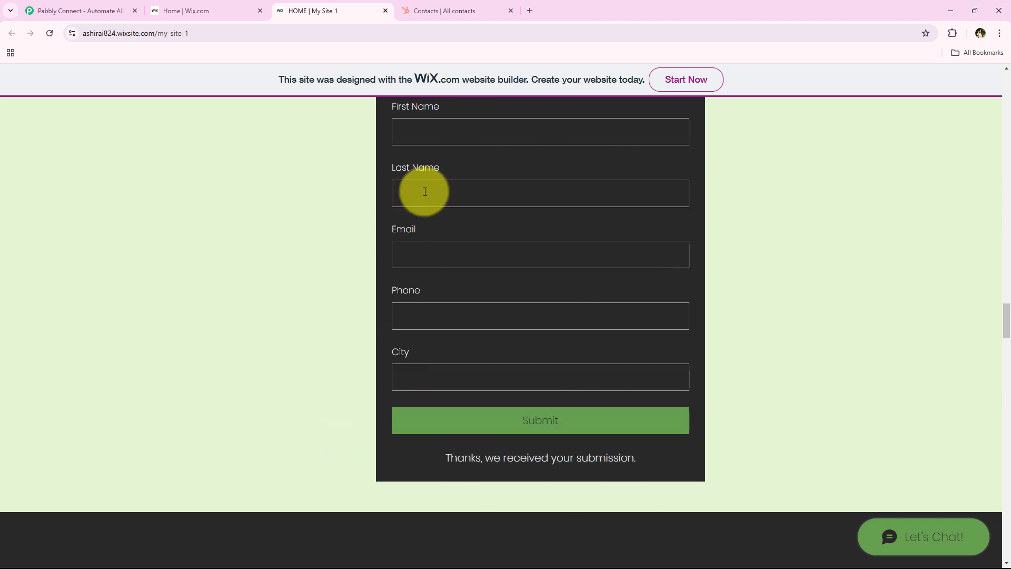
Step: Switch to HubSpot, refresh the contacts list, and compare the newest contact with the fields of the Wix form
{"action": "left_click", "coordinate": [404, 5]}
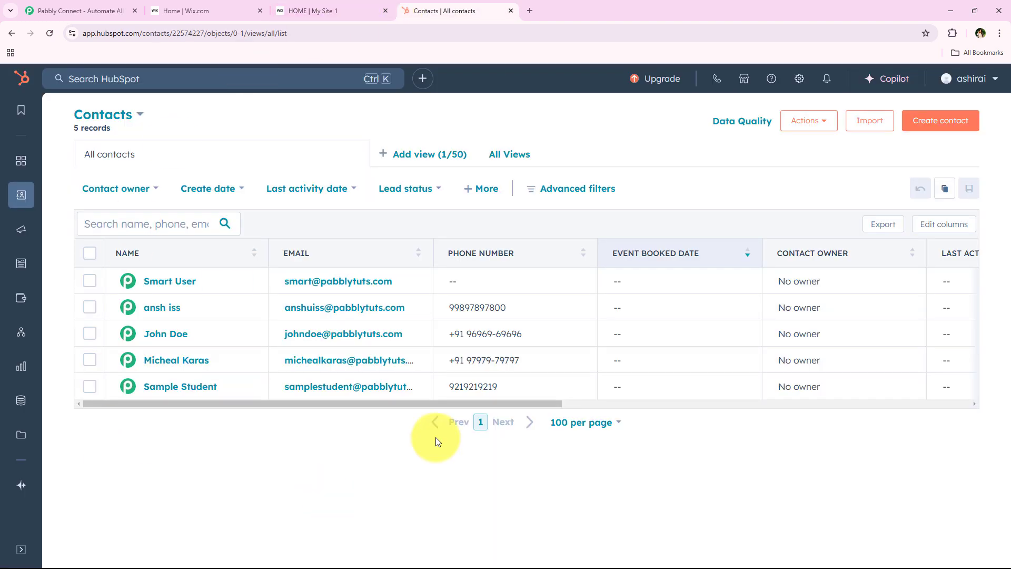
{"action": "left_click", "coordinate": [50, 28]}
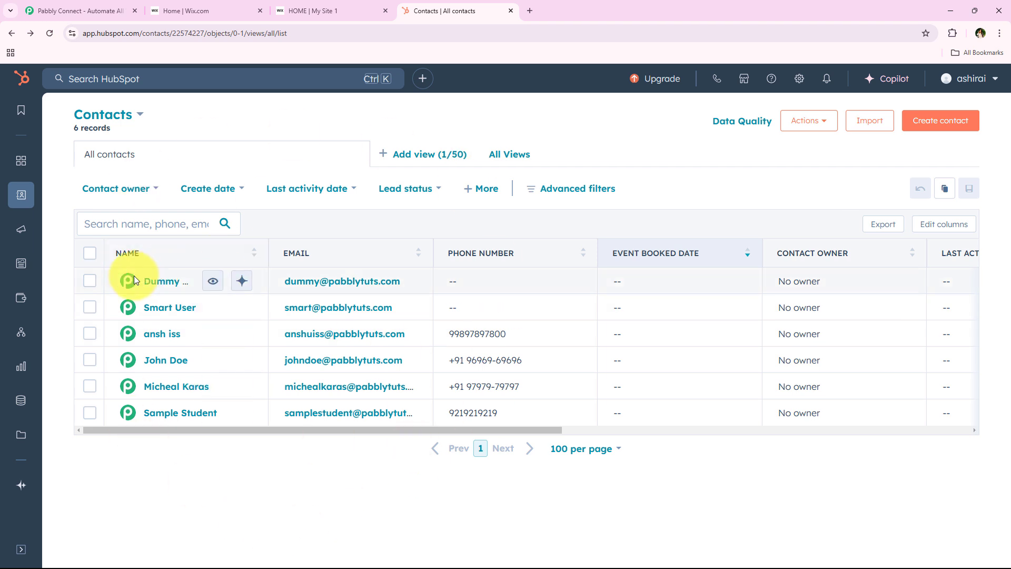
{"action": "left_click", "coordinate": [311, 10]}
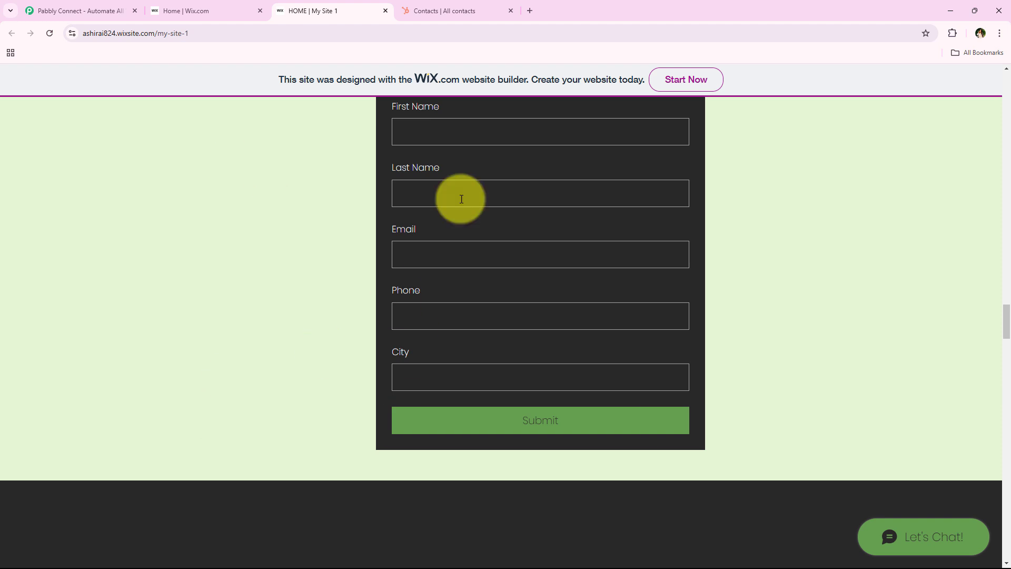
{"action": "left_click", "coordinate": [468, 6]}
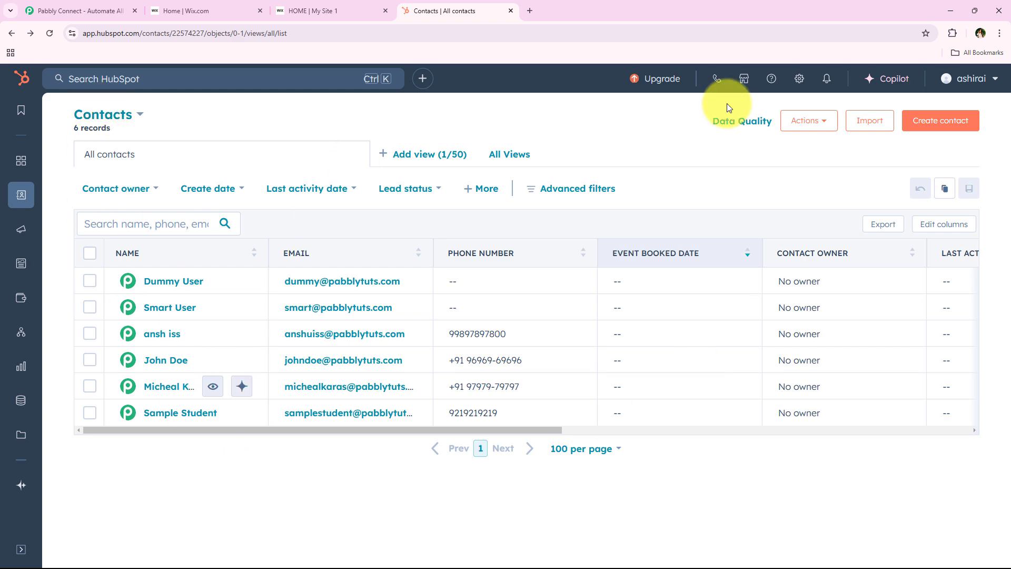
Step: Switch to the Pabbly Connect website and sign in to the existing account
{"action": "left_click", "coordinate": [74, 10]}
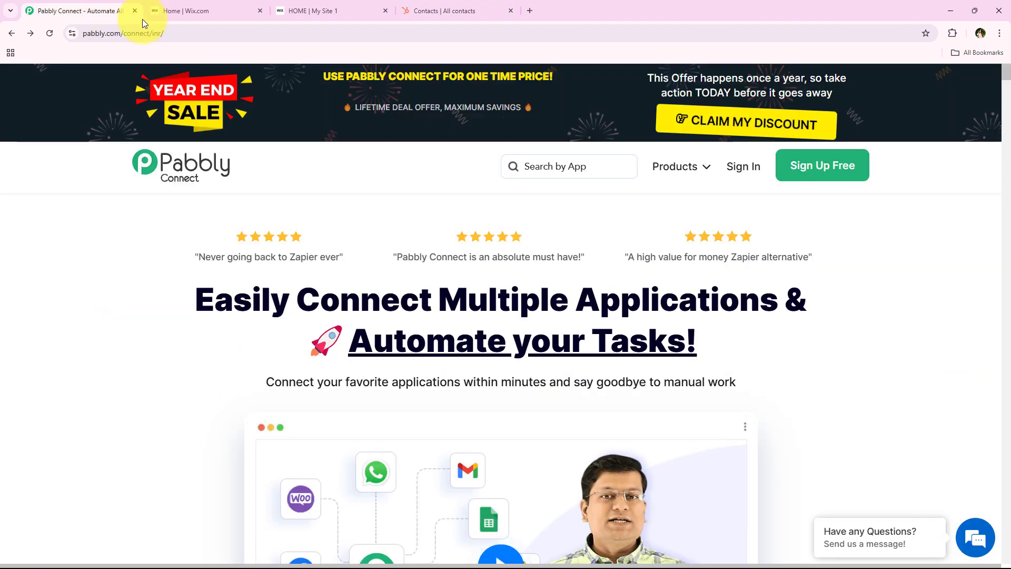
{"action": "left_click", "coordinate": [190, 34]}
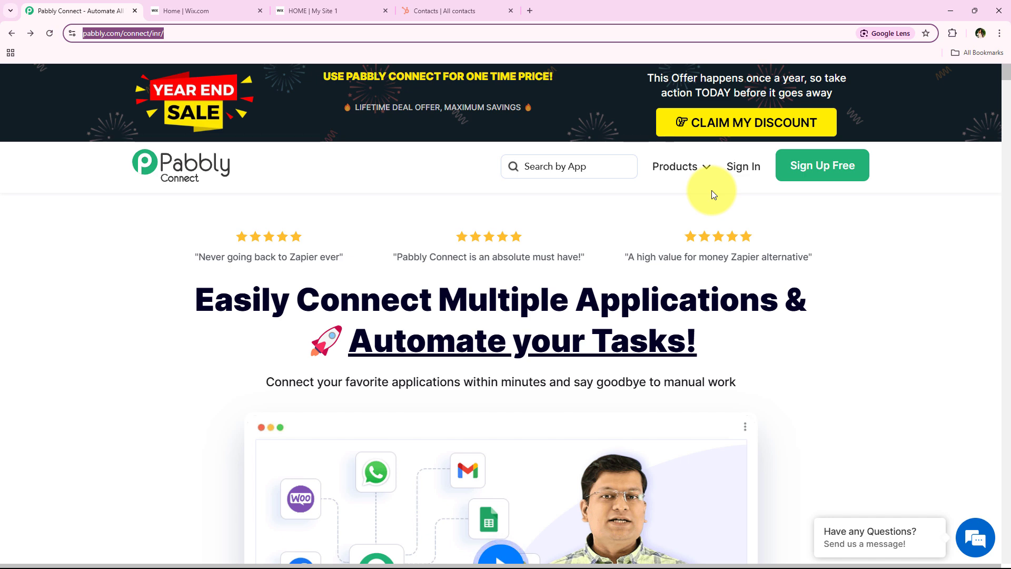
{"action": "left_click", "coordinate": [740, 171]}
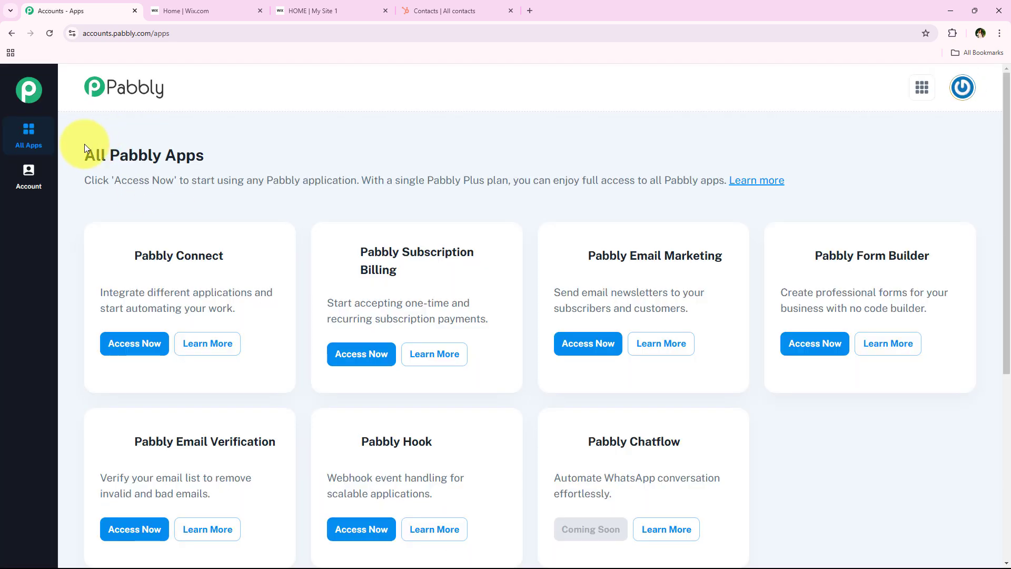
Step: Access Pabbly Connect from the overview of all Pabbly apps
{"action": "triple_click", "coordinate": [205, 156]}
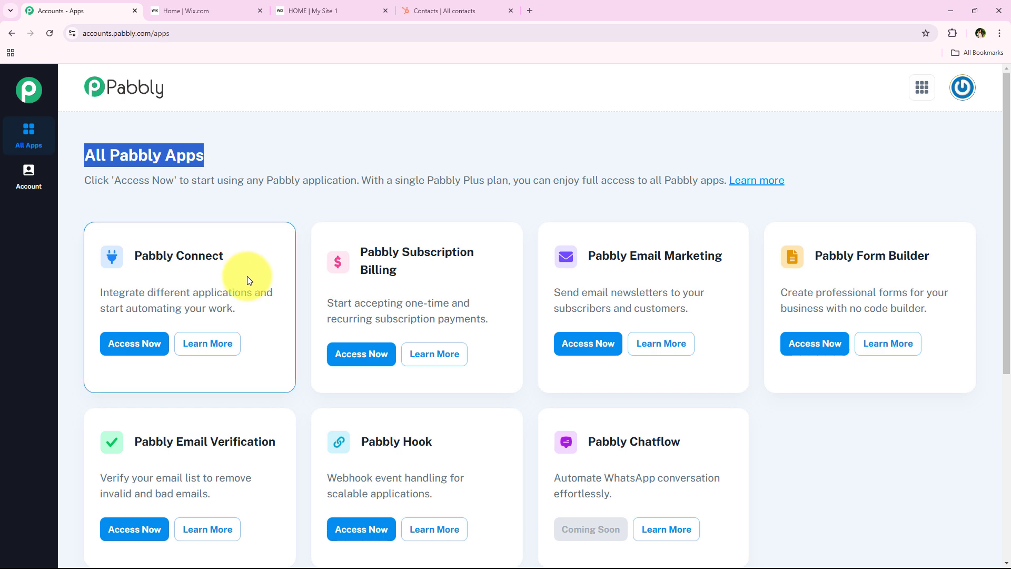
{"action": "scroll", "coordinate": [293, 312], "scroll_direction": "down", "scroll_amount": 3}
{"action": "scroll", "coordinate": [283, 335], "scroll_direction": "up", "scroll_amount": 3}
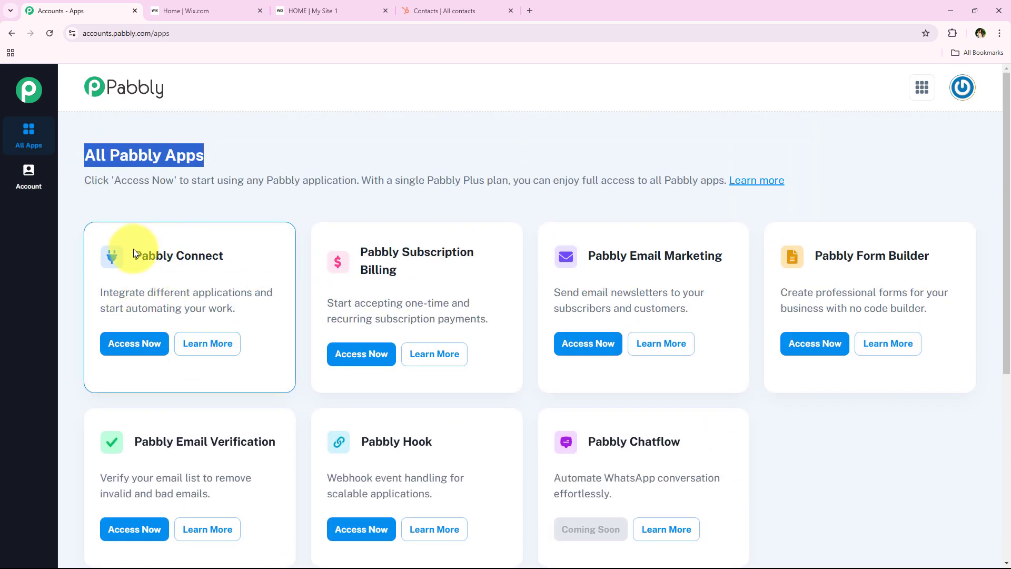
{"action": "left_click_drag", "start_coordinate": [133, 248], "coordinate": [246, 289]}
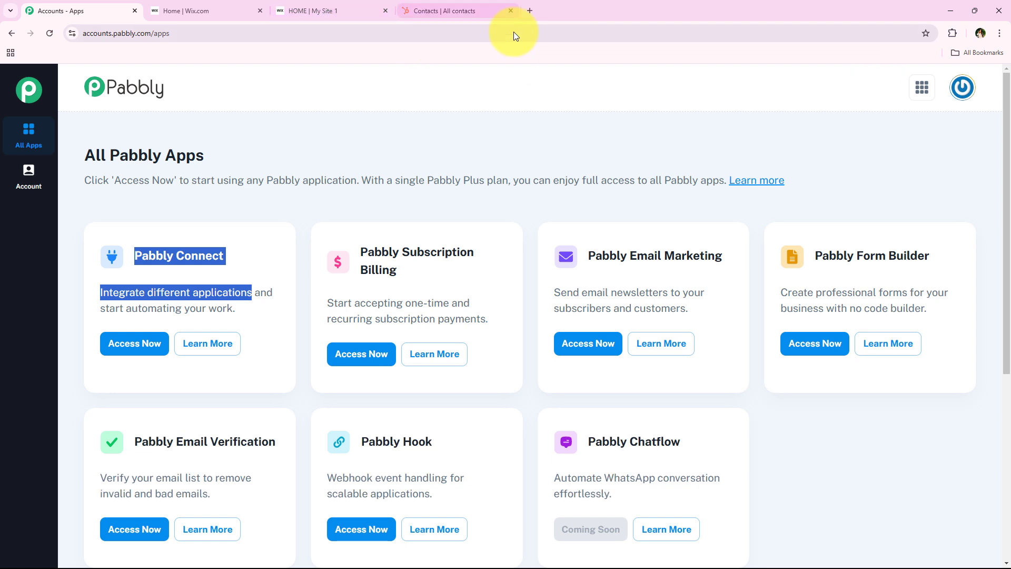
{"action": "left_click", "coordinate": [147, 360]}
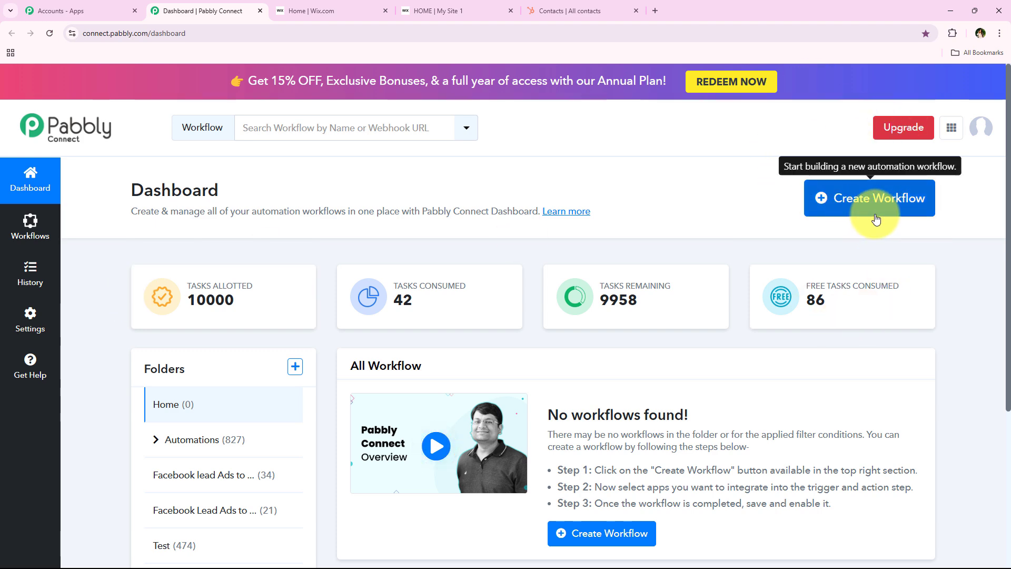
Step: Start a new workflow and set its folder to Automations
{"action": "left_click", "coordinate": [875, 218]}
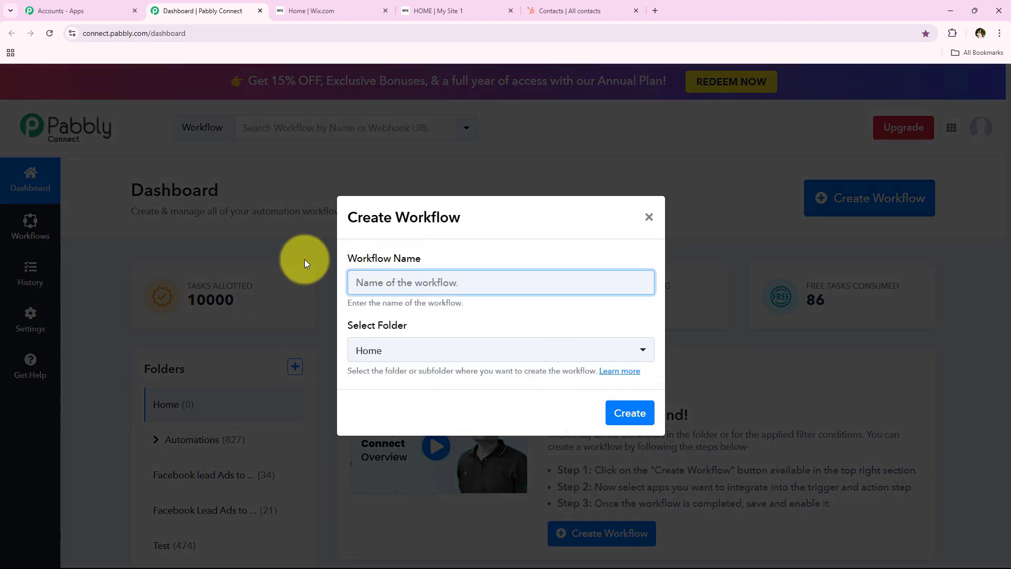
{"action": "left_click_drag", "start_coordinate": [304, 259], "coordinate": [254, 264]}
{"action": "left_click_drag", "start_coordinate": [409, 320], "coordinate": [355, 320]}
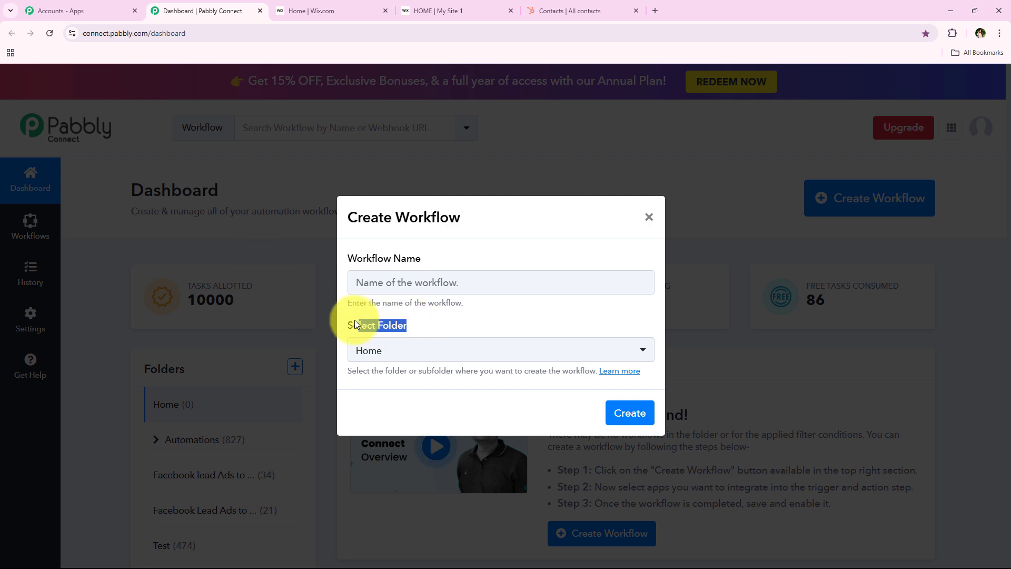
{"action": "left_click", "coordinate": [460, 350]}
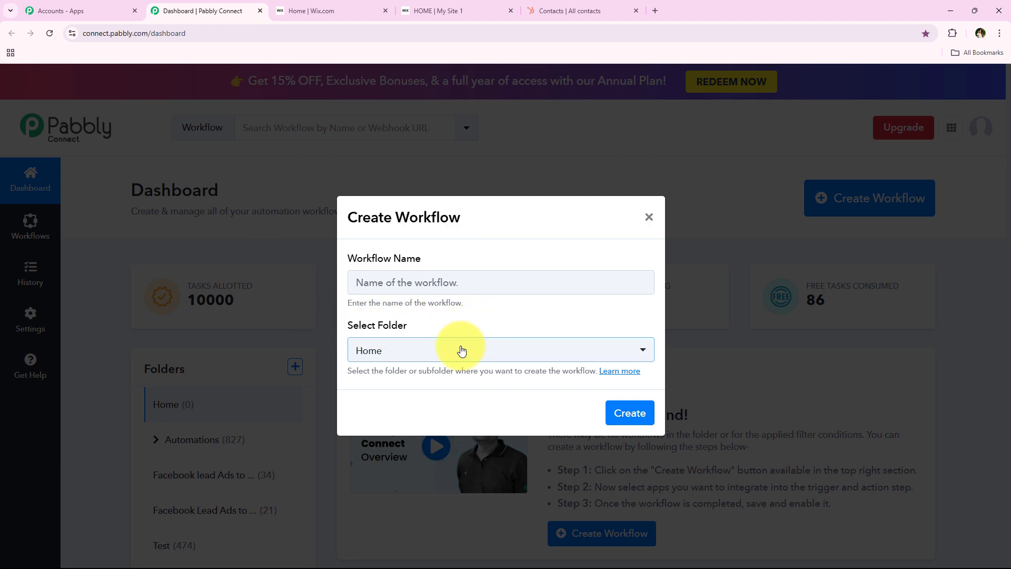
{"action": "left_click", "coordinate": [401, 175]}
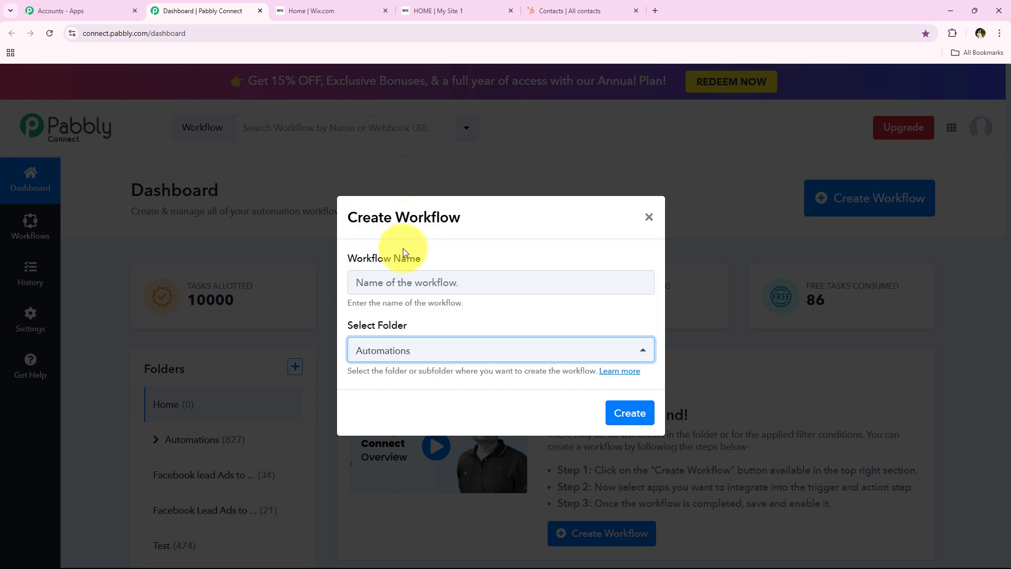
Step: Name the workflow "How to Create HubSpot Contact on Wix Forms Submission | Wix Forms to HubSpot" and create it
{"action": "left_click", "coordinate": [404, 289]}
{"action": "type", "text": "How to Create HubSpot Contact on Wix Forms Submission | Wix Forms to HubSpot"}
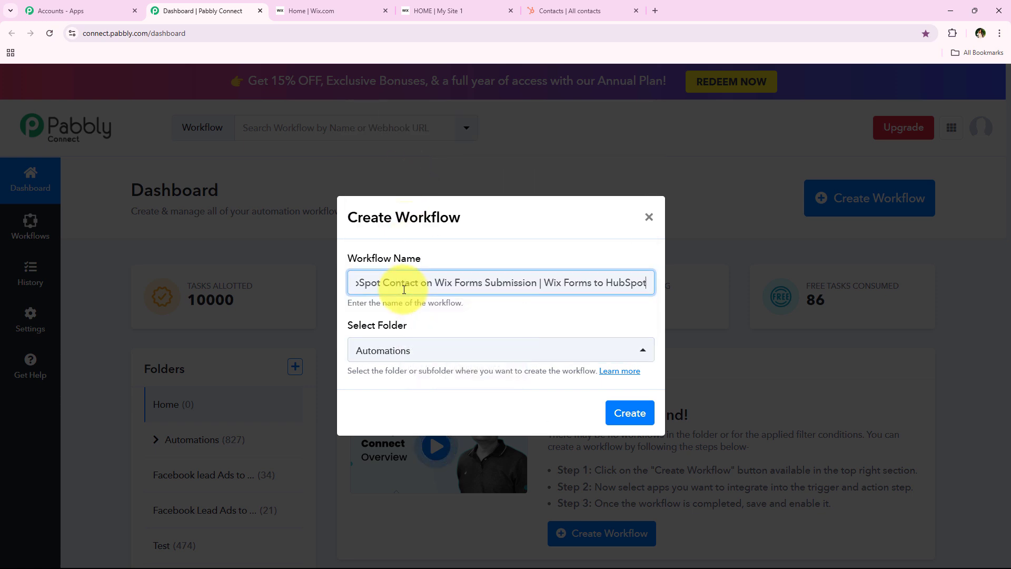
{"action": "left_click", "coordinate": [547, 314]}
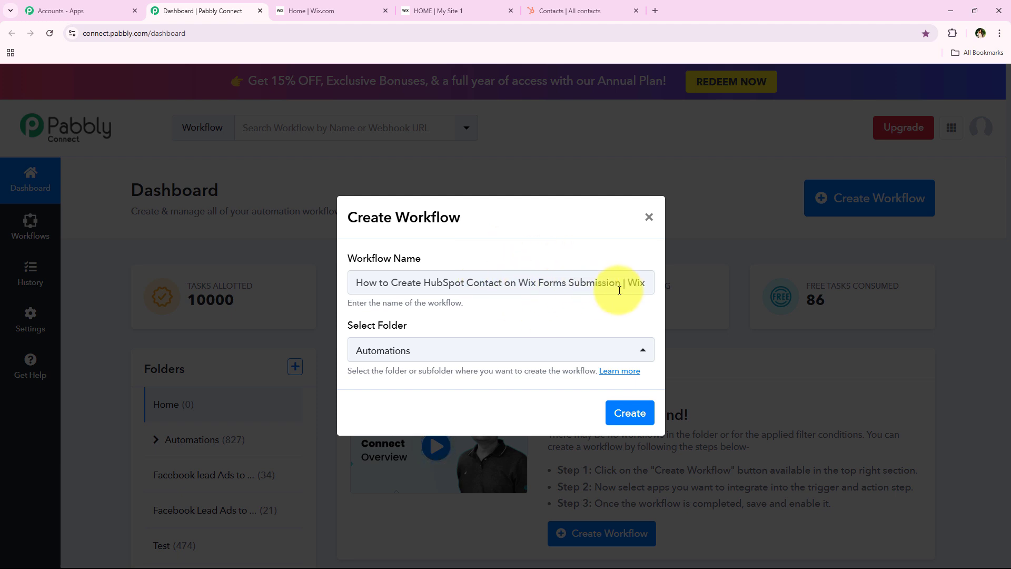
{"action": "left_click_drag", "start_coordinate": [623, 288], "coordinate": [701, 286]}
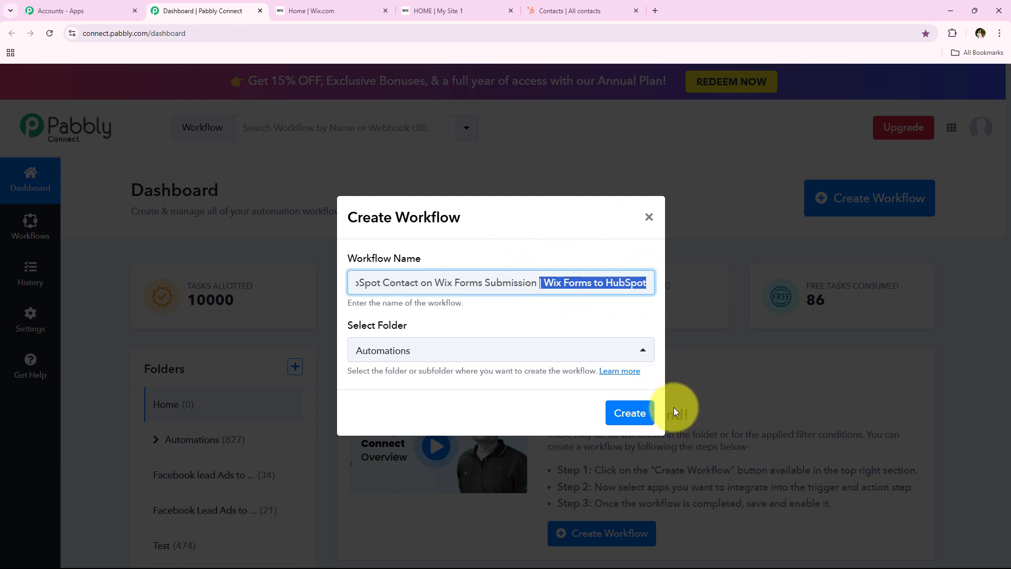
{"action": "left_click", "coordinate": [648, 415]}
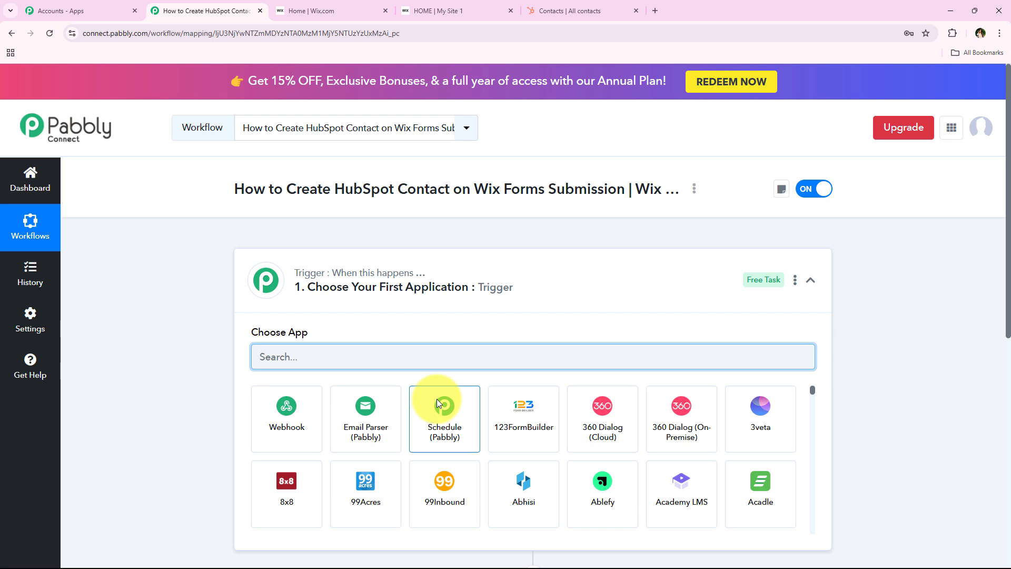
Step: Set the workflow's trigger app to Wix Forms and its trigger event to New Form Submission
{"action": "left_click", "coordinate": [504, 291]}
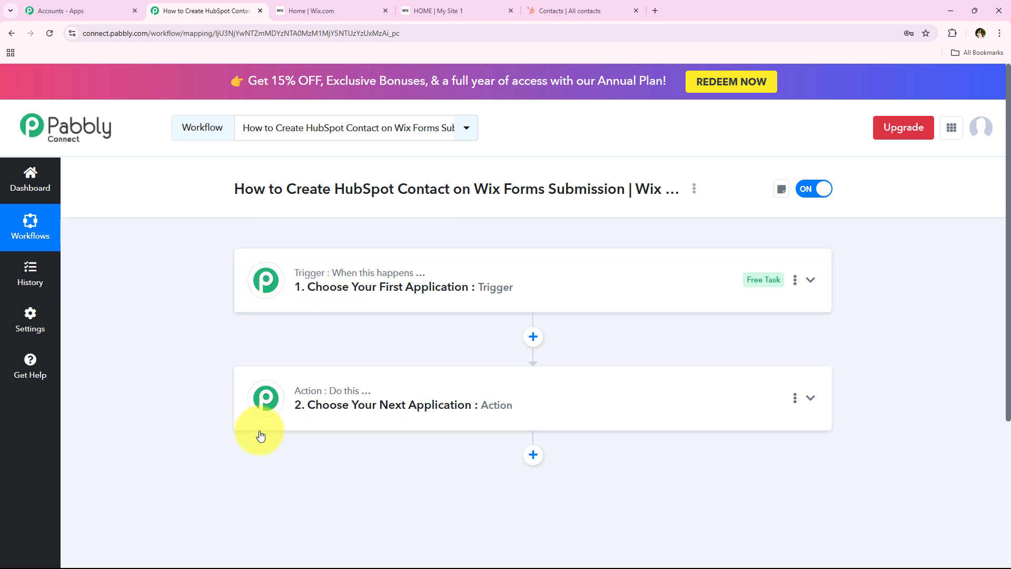
{"action": "mouse_move", "coordinate": [330, 401]}
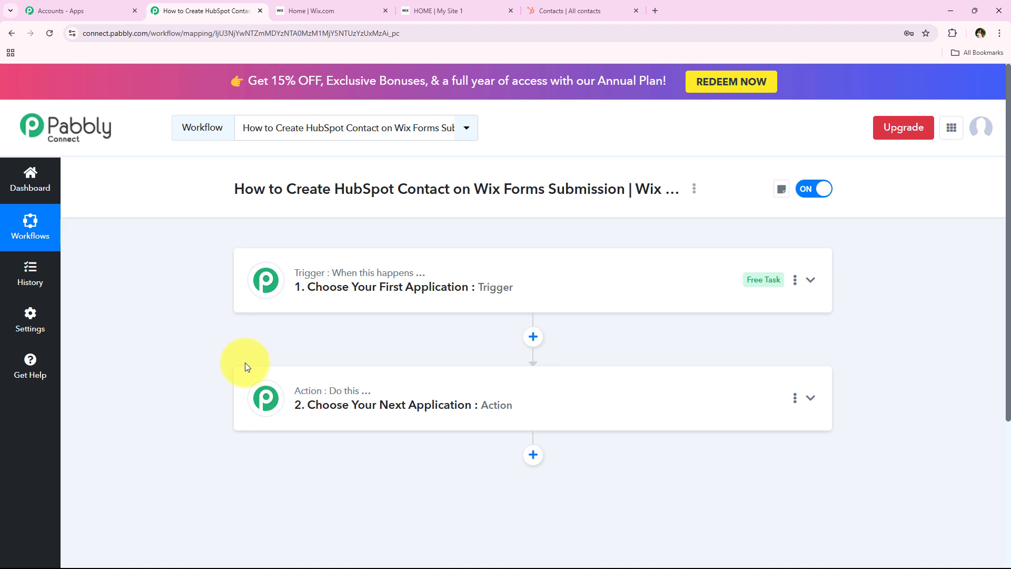
{"action": "left_click", "coordinate": [311, 314]}
{"action": "left_click", "coordinate": [400, 360]}
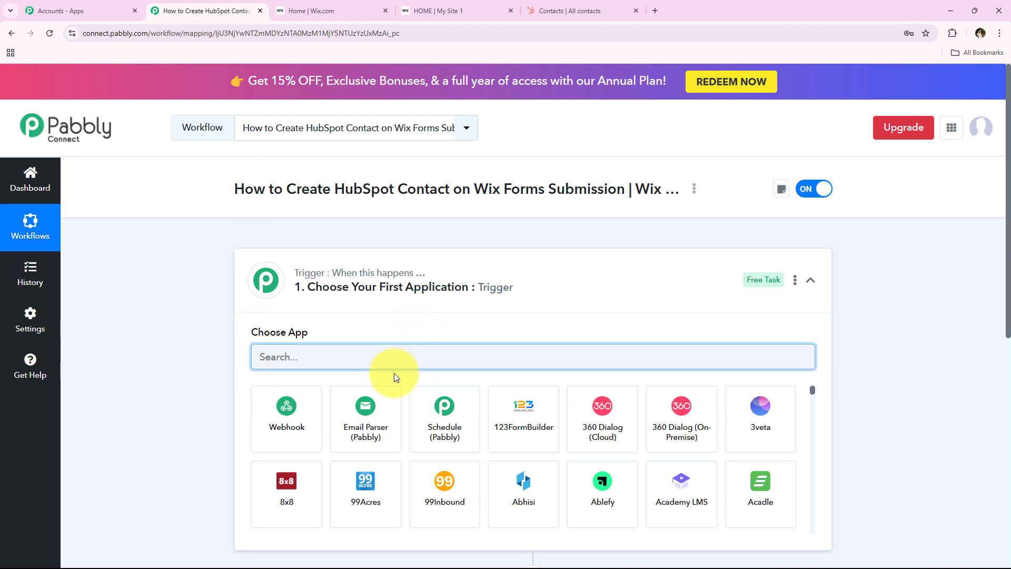
{"action": "type", "text": "W"}
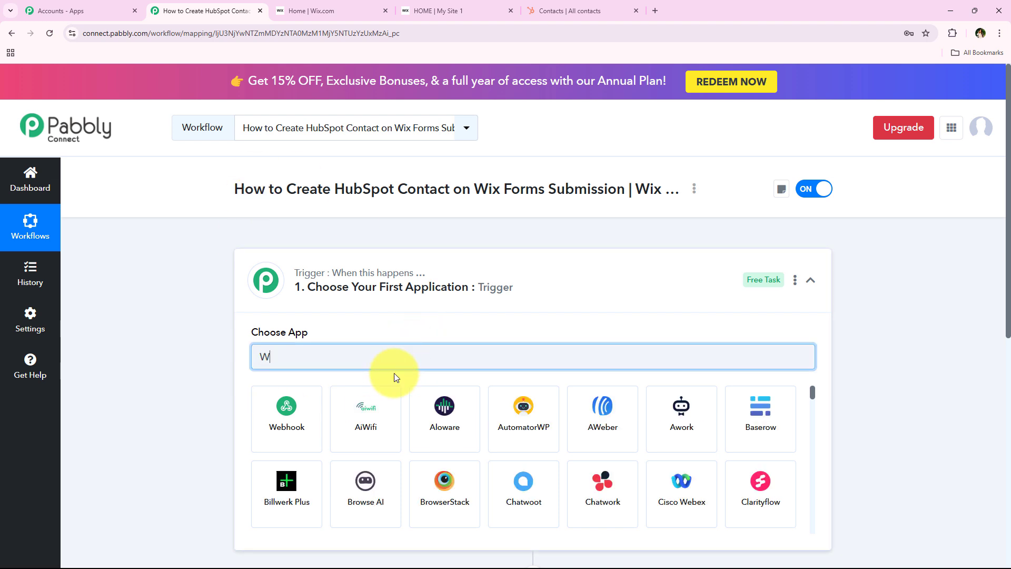
{"action": "type", "text": "ix F"}
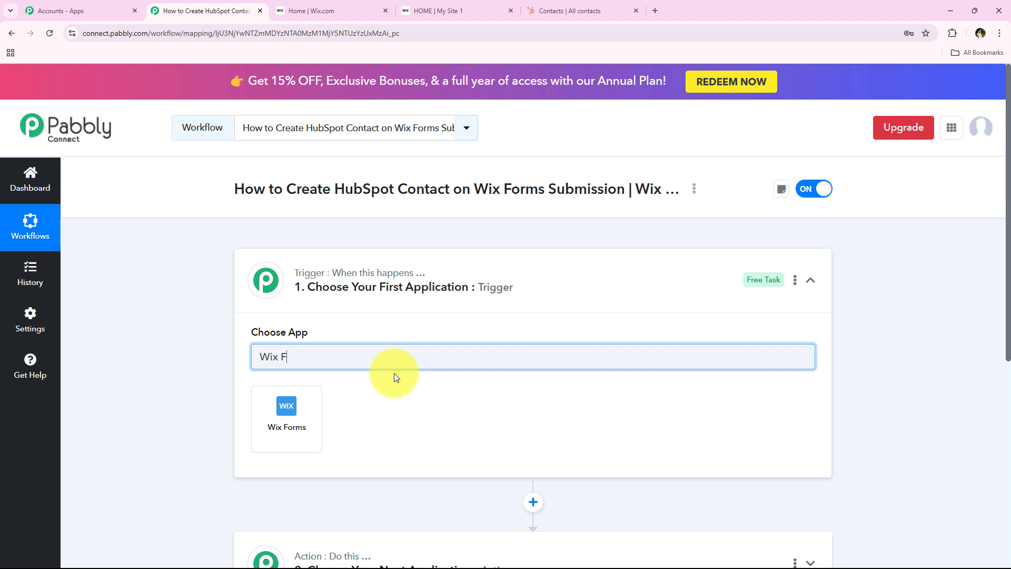
{"action": "type", "text": "orms"}
{"action": "left_click", "coordinate": [258, 409]}
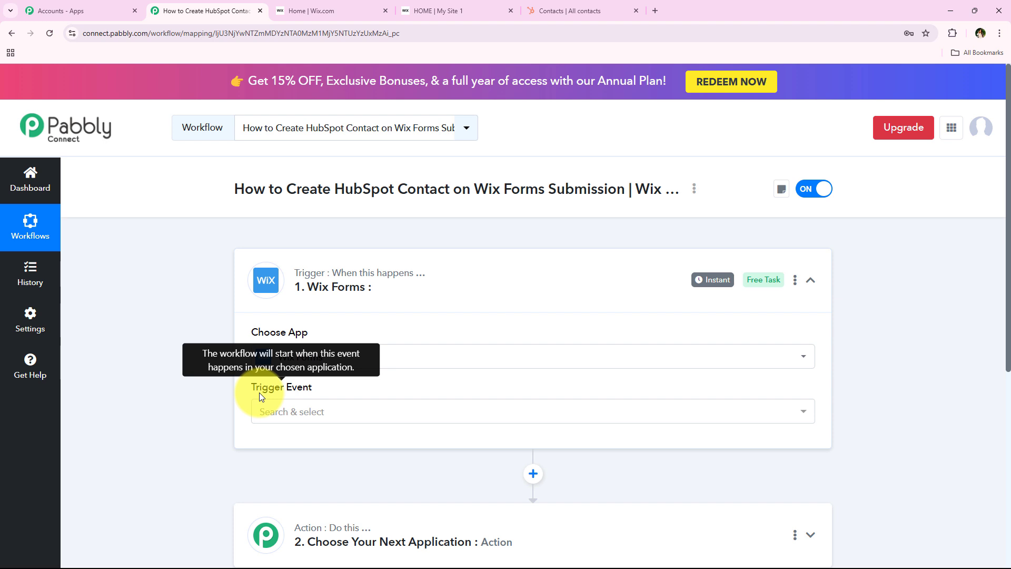
{"action": "left_click", "coordinate": [287, 419]}
{"action": "left_click", "coordinate": [448, 480]}
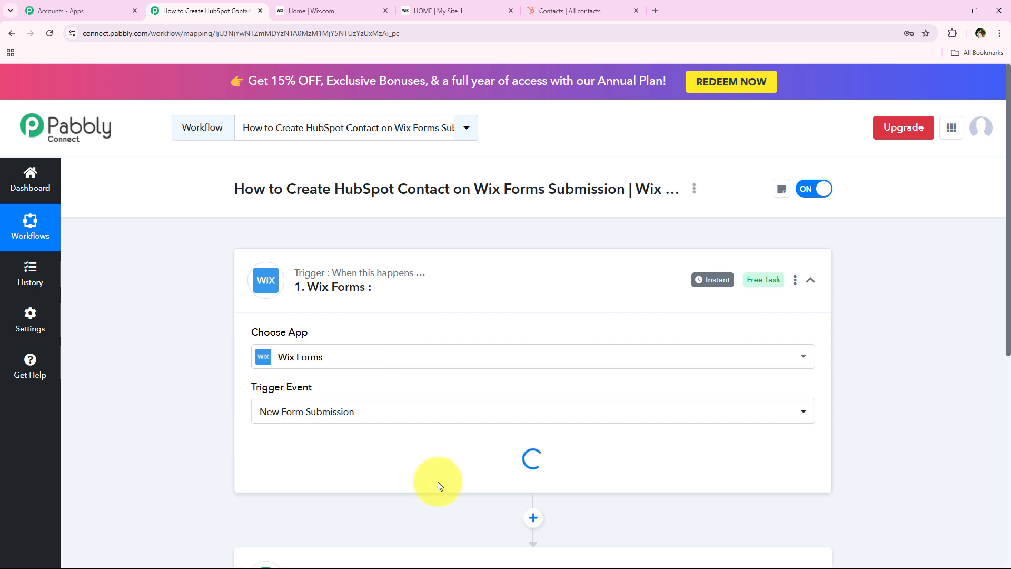
Step: Review the Wix Forms connection instructions and copy the trigger's webhook URL
{"action": "scroll", "coordinate": [201, 357], "scroll_direction": "down", "scroll_amount": 4}
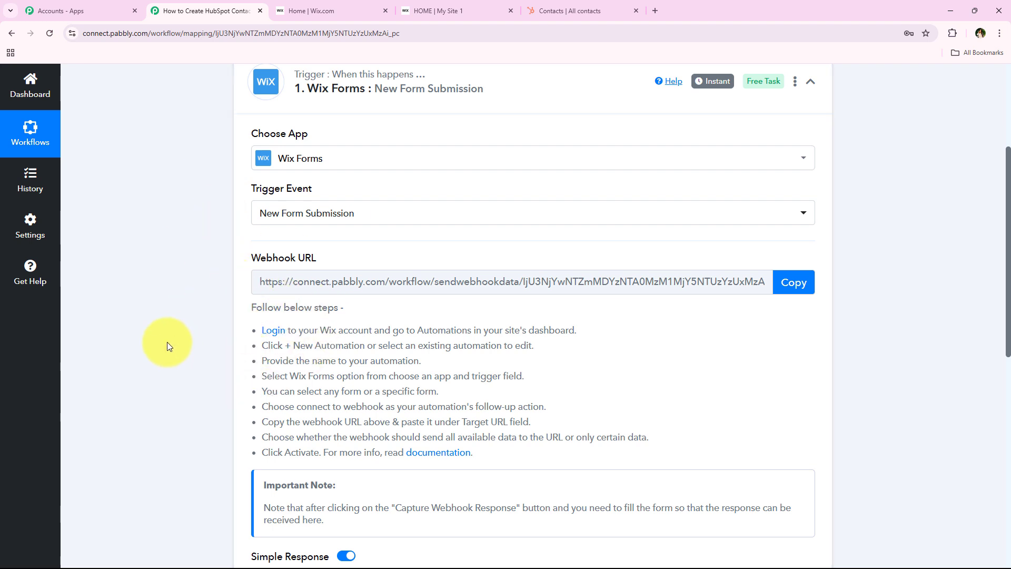
{"action": "scroll", "coordinate": [158, 363], "scroll_direction": "up", "scroll_amount": 1}
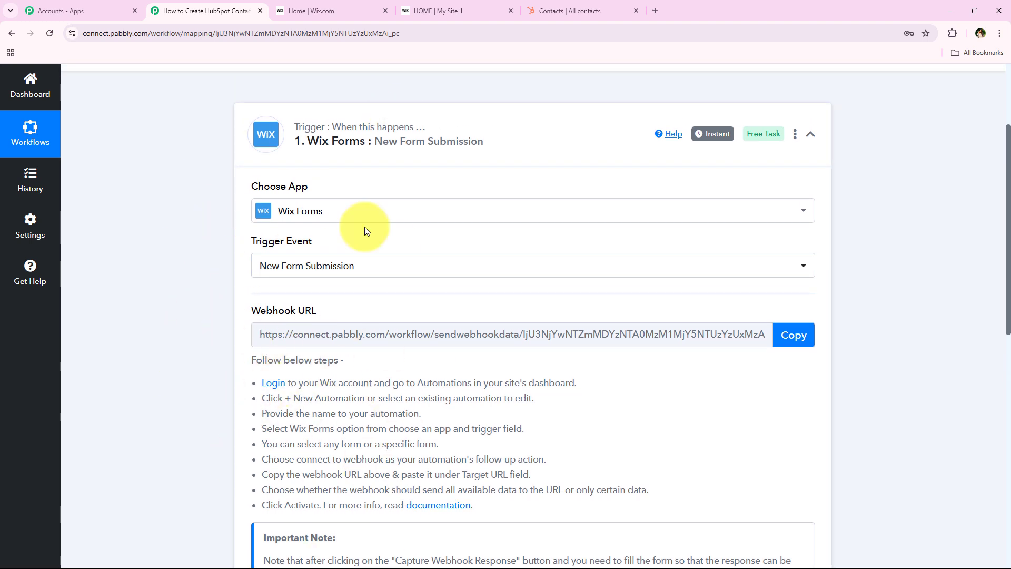
{"action": "scroll", "coordinate": [210, 305], "scroll_direction": "down", "scroll_amount": 1}
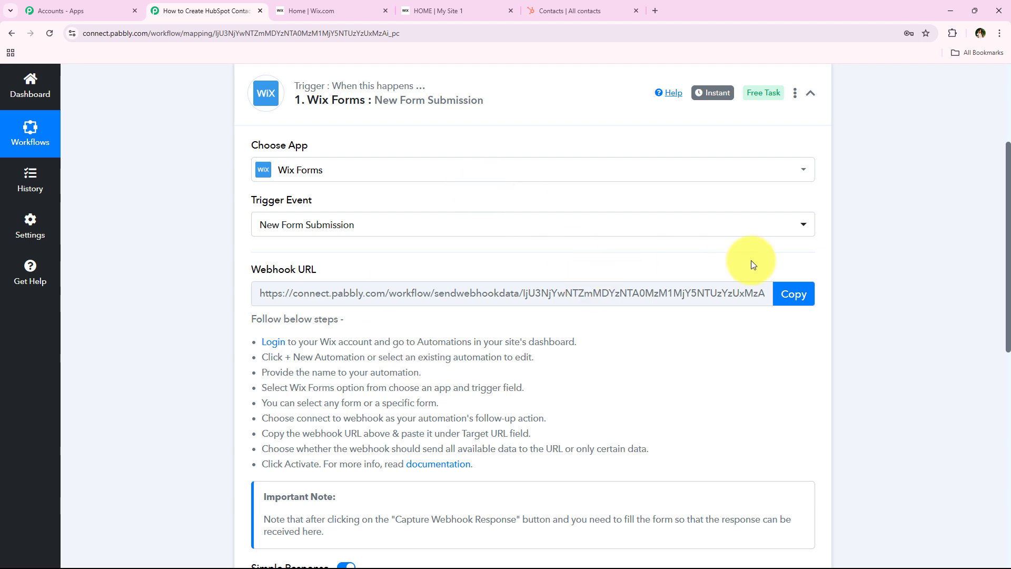
{"action": "left_click", "coordinate": [785, 295]}
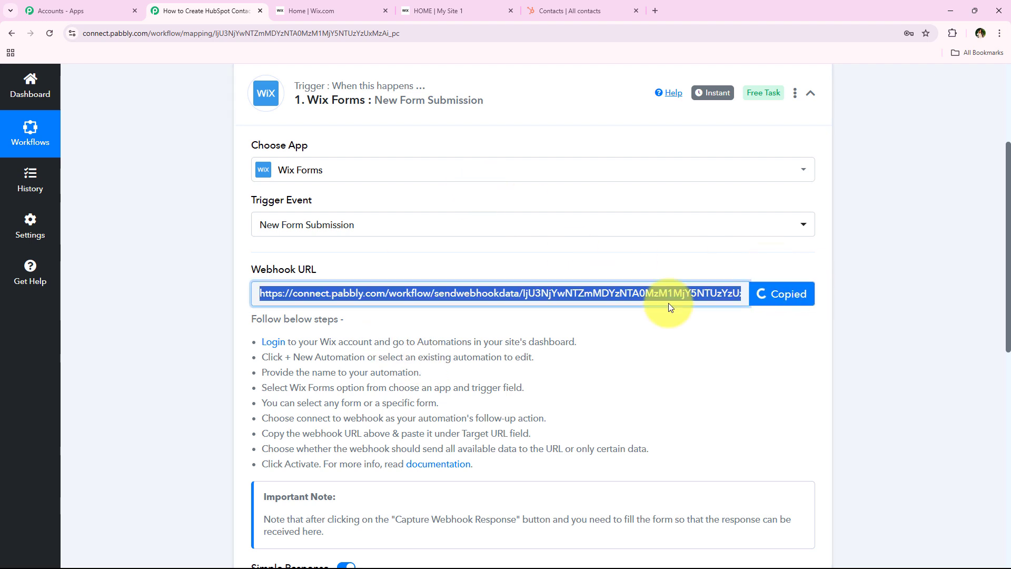
Step: Switch to the Wix site dashboard and start a new automation from scratch in its Automations section
{"action": "left_click_drag", "start_coordinate": [490, 459], "coordinate": [232, 337]}
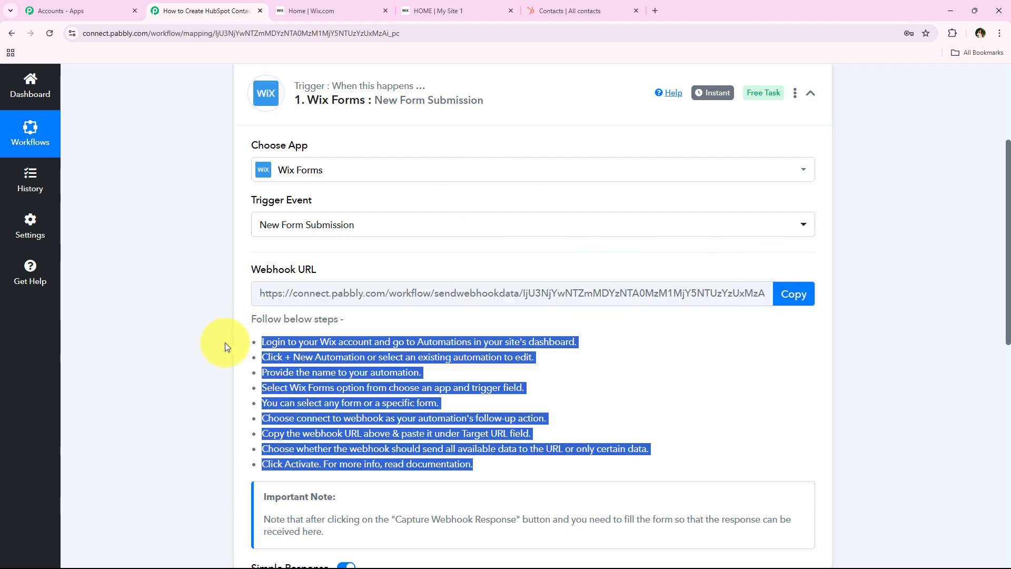
{"action": "left_click", "coordinate": [225, 343]}
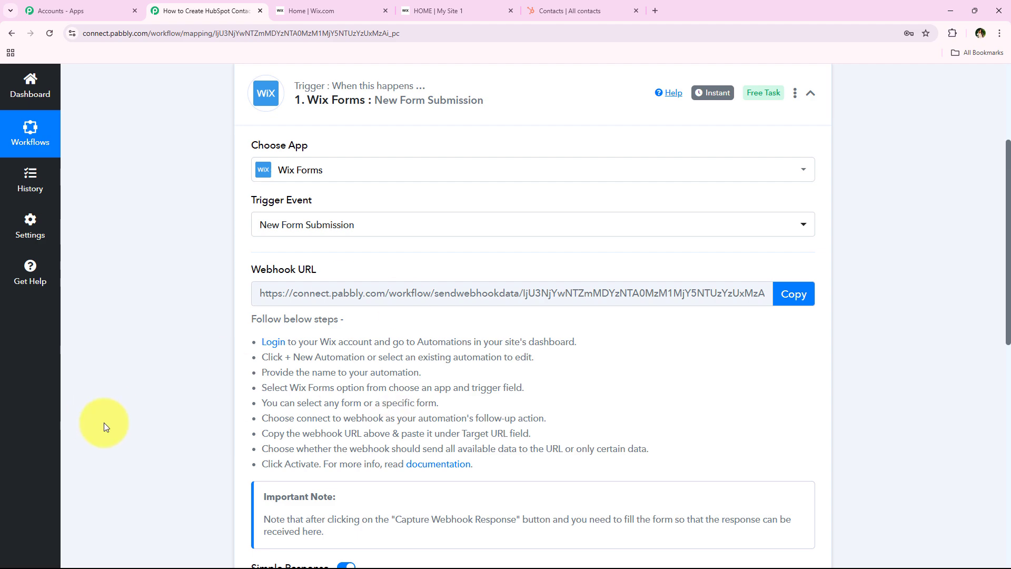
{"action": "left_click", "coordinate": [311, 6]}
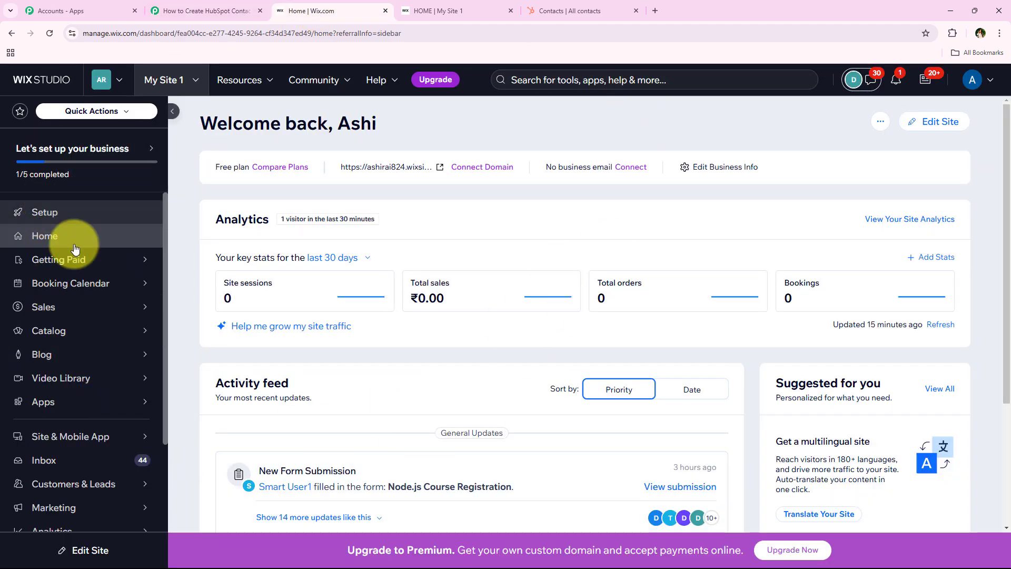
{"action": "scroll", "coordinate": [75, 251], "scroll_direction": "down", "scroll_amount": 1}
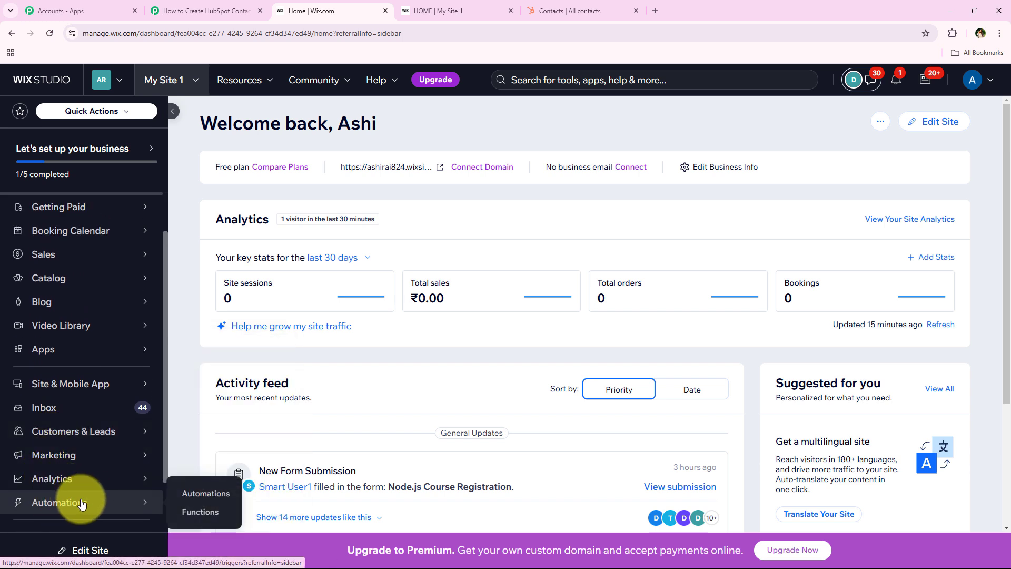
{"action": "left_click", "coordinate": [63, 502]}
{"action": "left_click", "coordinate": [67, 505]}
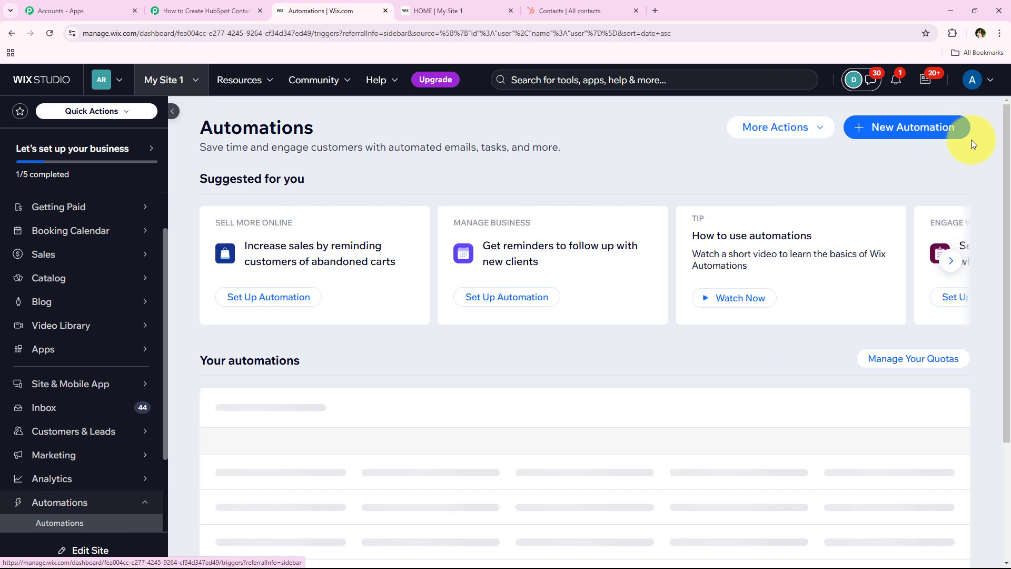
{"action": "left_click", "coordinate": [891, 127]}
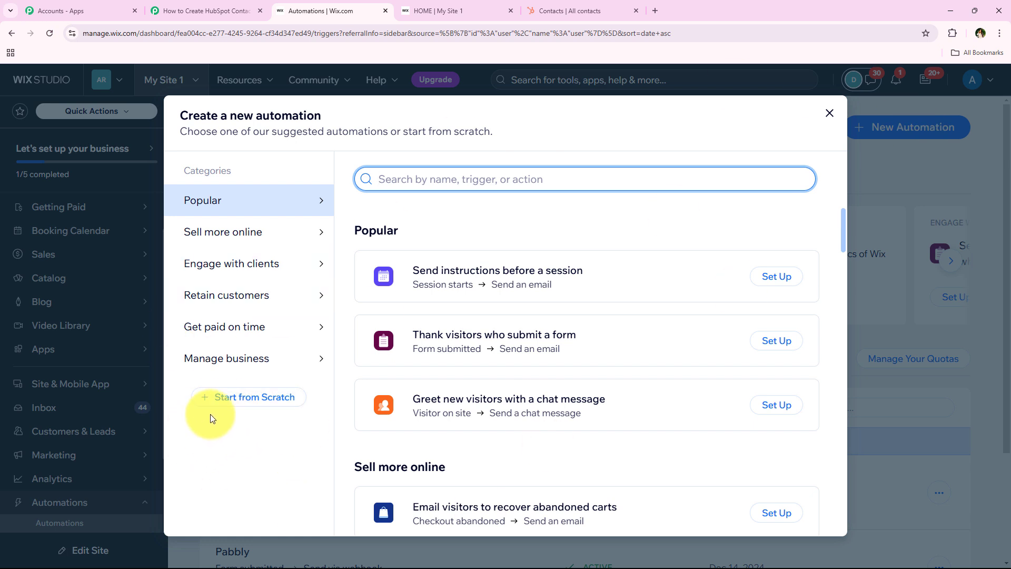
{"action": "left_click", "coordinate": [273, 399]}
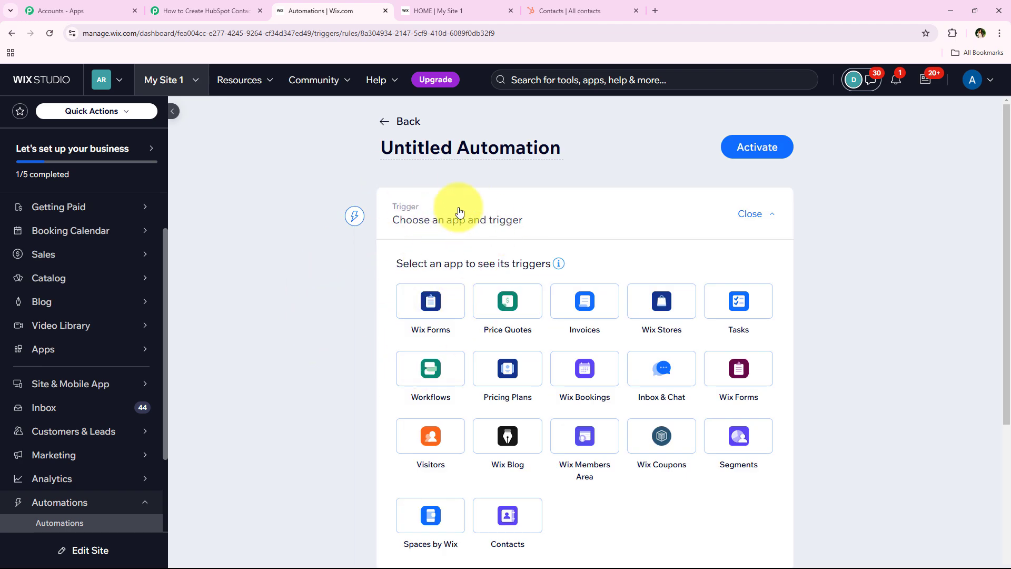
Step: Check the trigger instructions in Pabbly Connect, then set the Wix automation's trigger to Wix Forms, Form submitted, for Any form
{"action": "key", "text": "ctrl+shift+Tab"}
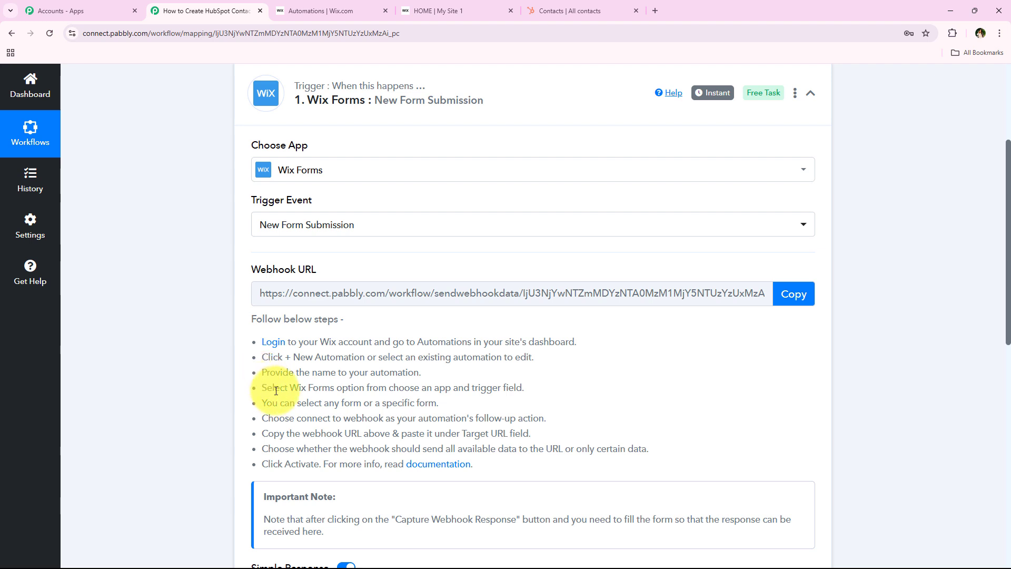
{"action": "left_click_drag", "start_coordinate": [276, 390], "coordinate": [367, 391]}
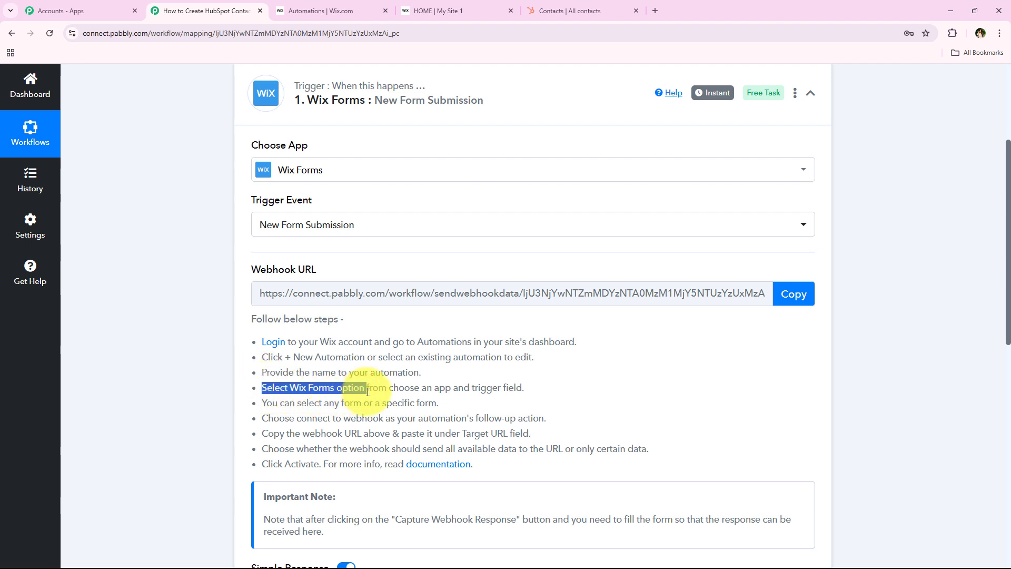
{"action": "left_click", "coordinate": [350, 6]}
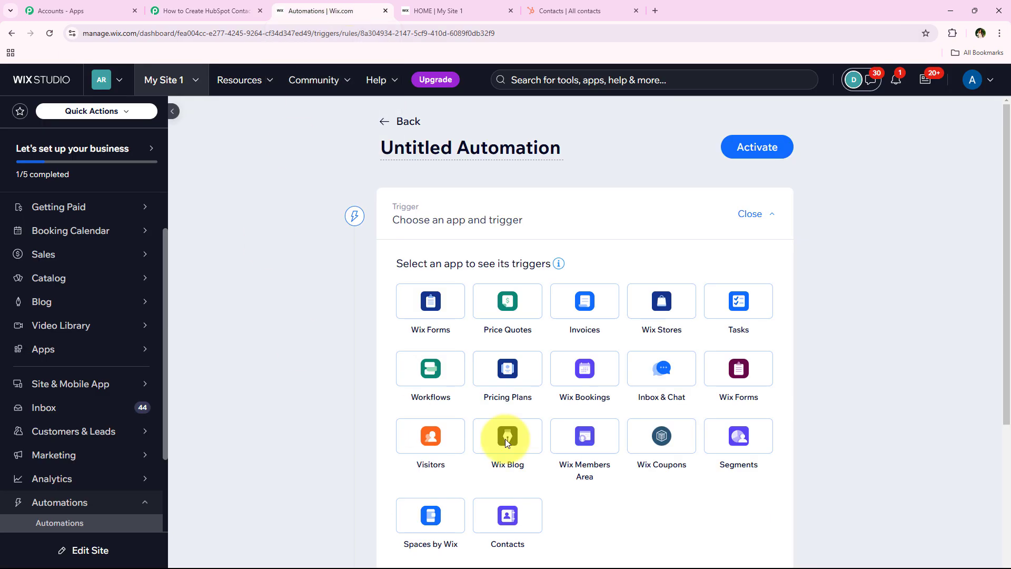
{"action": "left_click", "coordinate": [435, 311]}
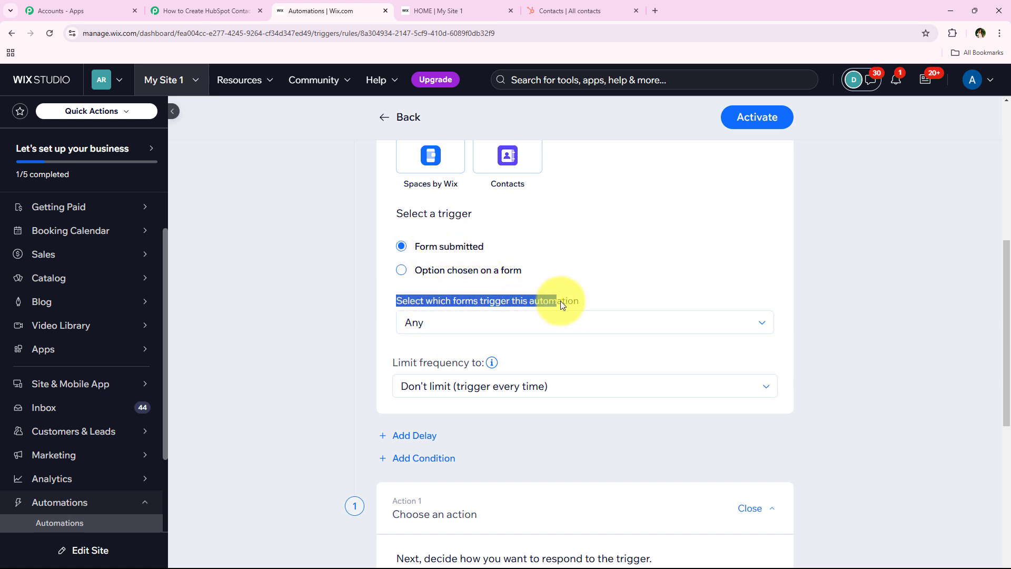
{"action": "left_click", "coordinate": [476, 328]}
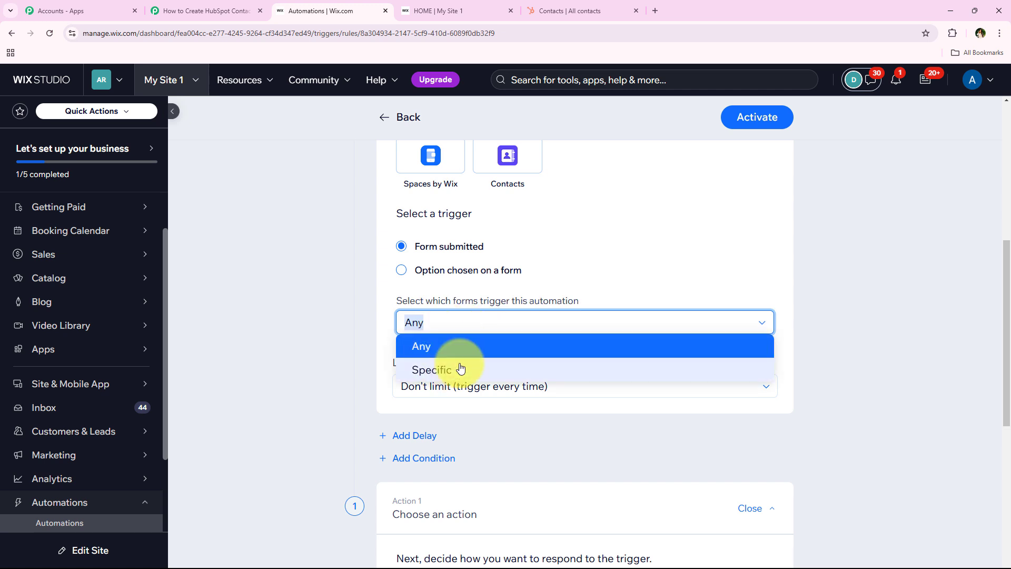
{"action": "left_click", "coordinate": [445, 347]}
{"action": "left_click", "coordinate": [435, 323]}
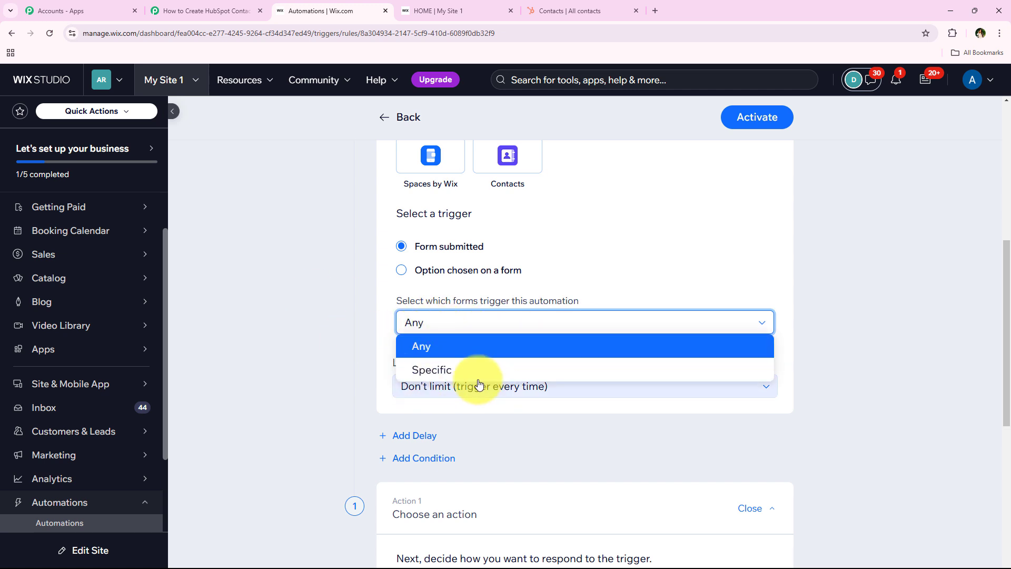
{"action": "left_click", "coordinate": [351, 323]}
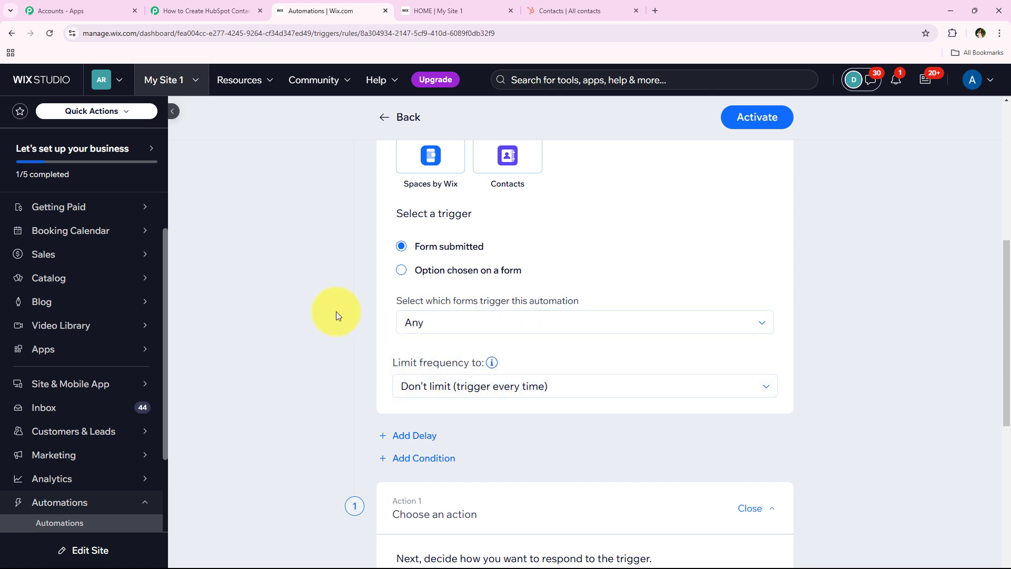
Step: Choose Send via webhook as the automation's first action
{"action": "scroll", "coordinate": [338, 365], "scroll_direction": "down", "scroll_amount": 3}
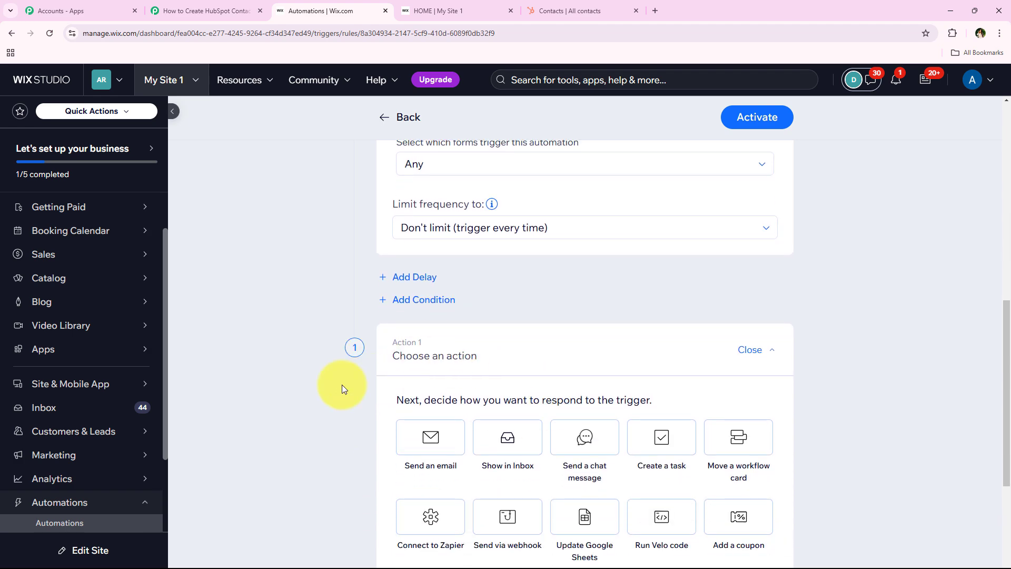
{"action": "scroll", "coordinate": [528, 279], "scroll_direction": "down", "scroll_amount": 2}
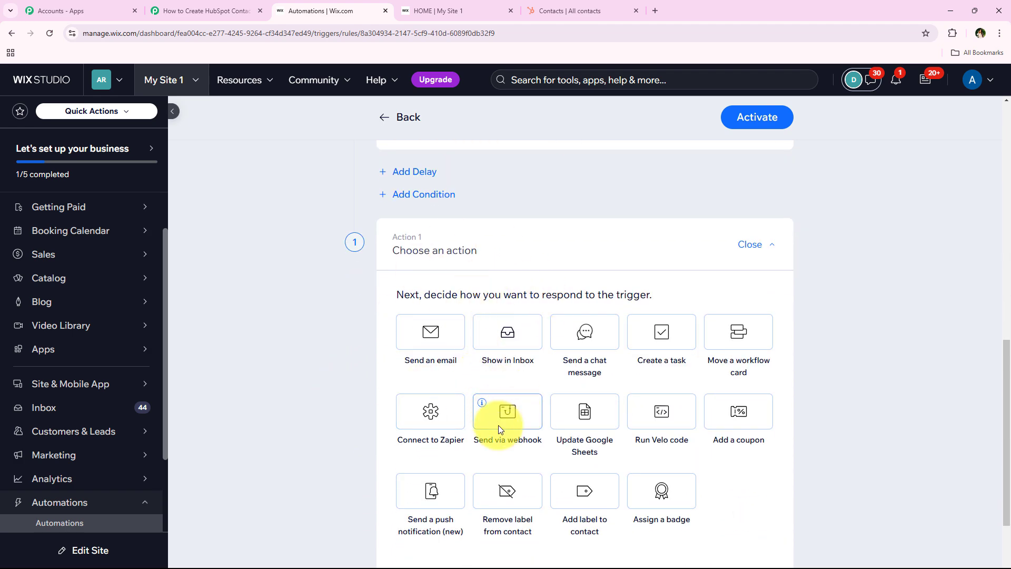
{"action": "left_click", "coordinate": [513, 408]}
{"action": "scroll", "coordinate": [361, 382], "scroll_direction": "down", "scroll_amount": 5}
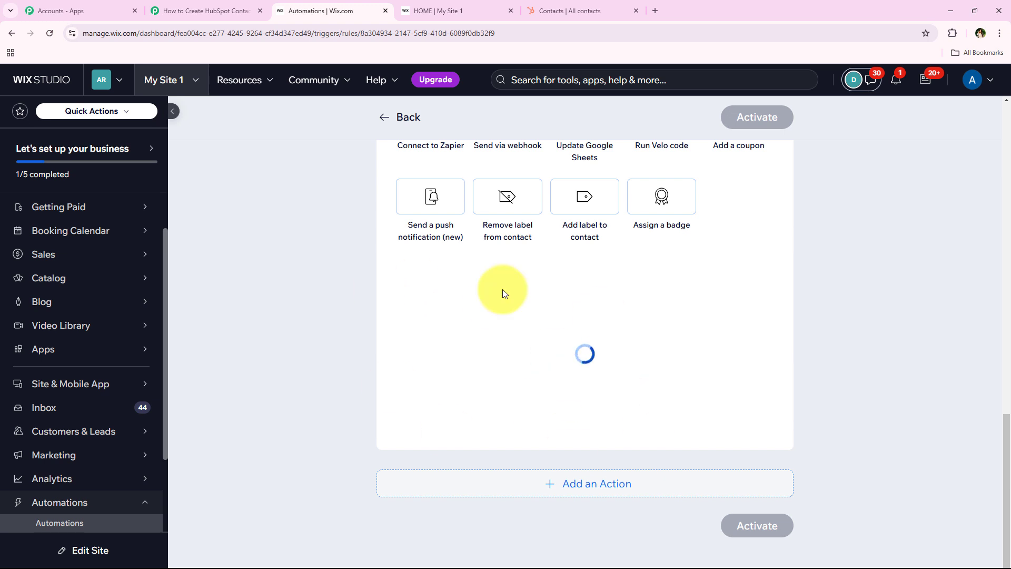
Step: Review the webhook's request and payload types and paste the copied Pabbly webhook URL as its Target URL
{"action": "left_click_drag", "start_coordinate": [392, 286], "coordinate": [492, 281]}
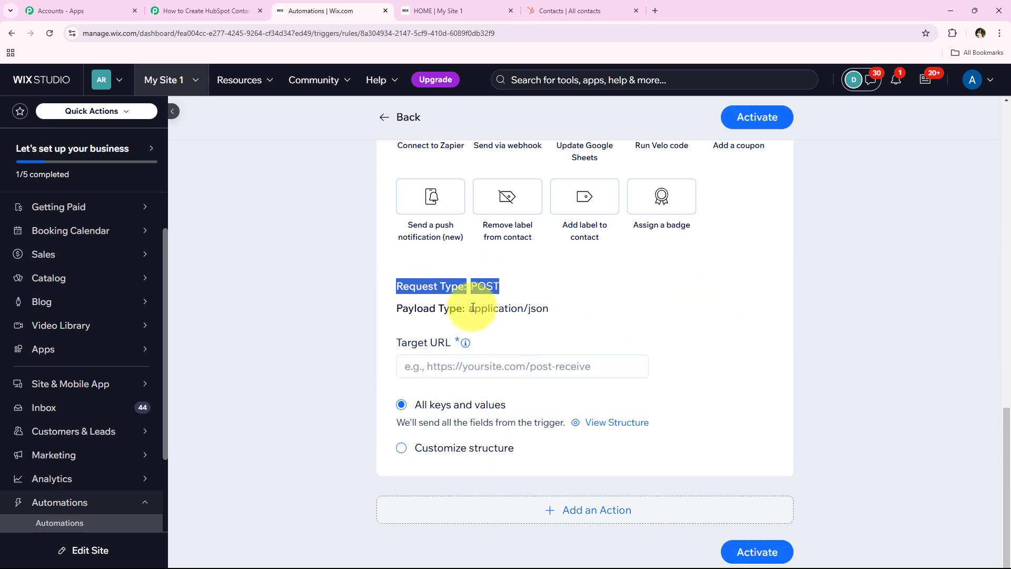
{"action": "left_click_drag", "start_coordinate": [470, 310], "coordinate": [600, 310]}
{"action": "left_click", "coordinate": [600, 311]}
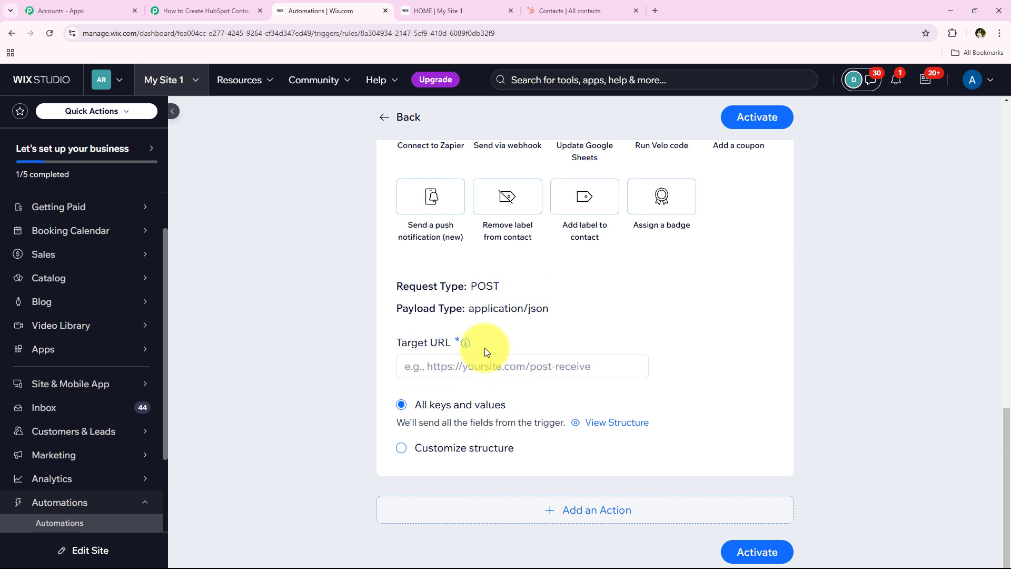
{"action": "left_click", "coordinate": [483, 369]}
{"action": "right_click", "coordinate": [483, 368]}
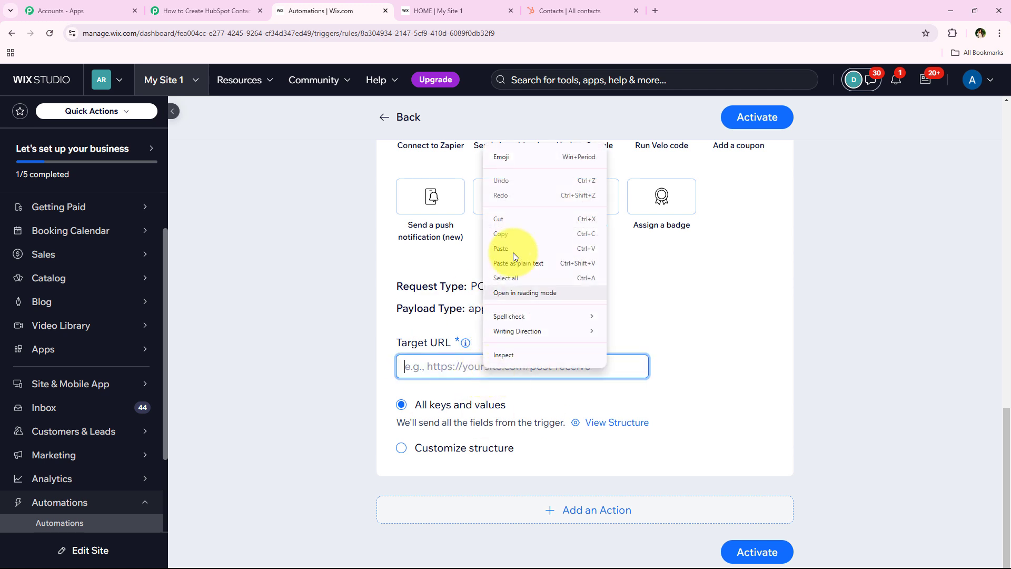
{"action": "left_click", "coordinate": [513, 252]}
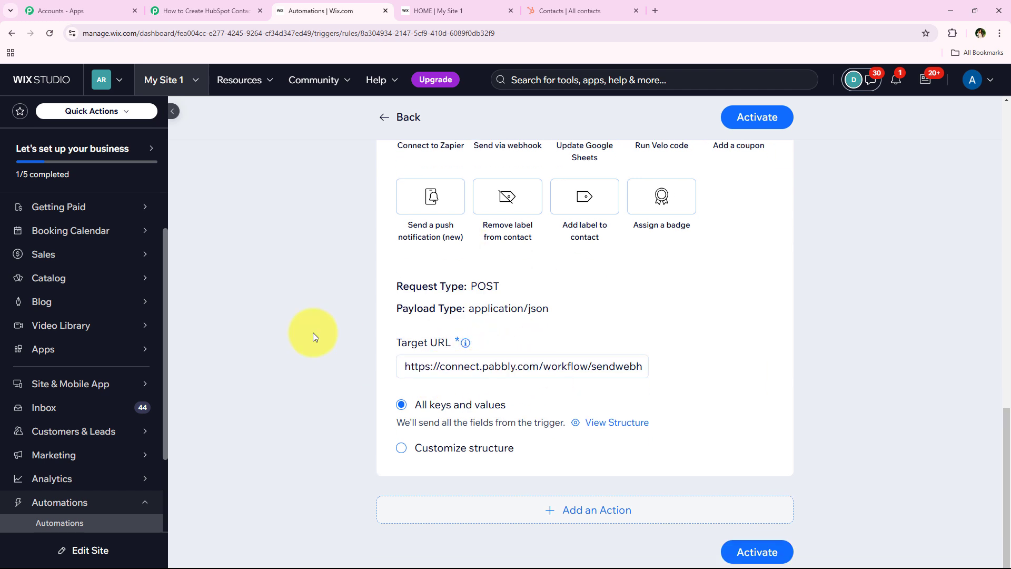
Step: Activate the automation, saving it under the name HubSpot, and check it in the list of automations
{"action": "left_click", "coordinate": [756, 551]}
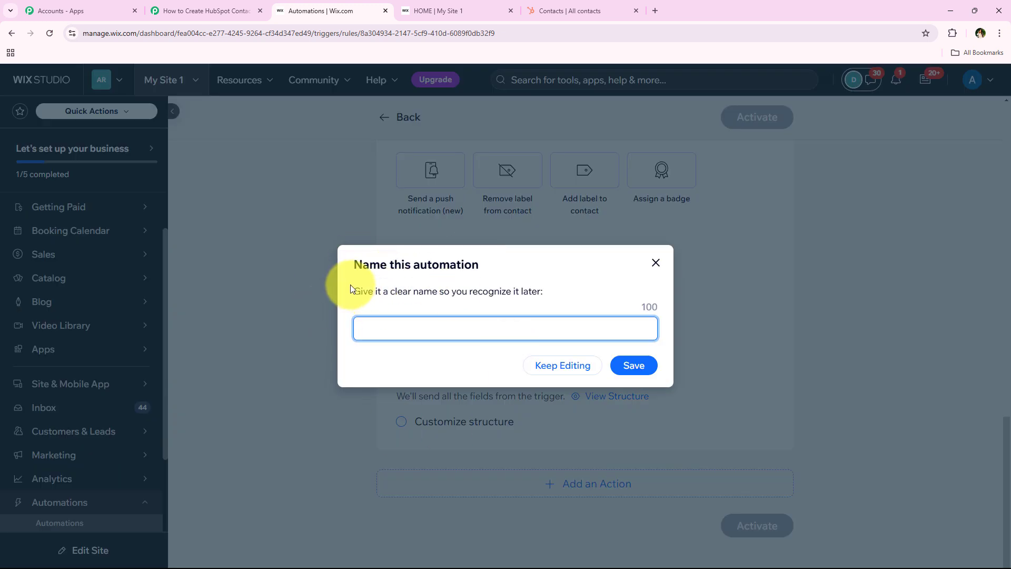
{"action": "left_click_drag", "start_coordinate": [351, 290], "coordinate": [552, 295]}
{"action": "left_click", "coordinate": [512, 336]}
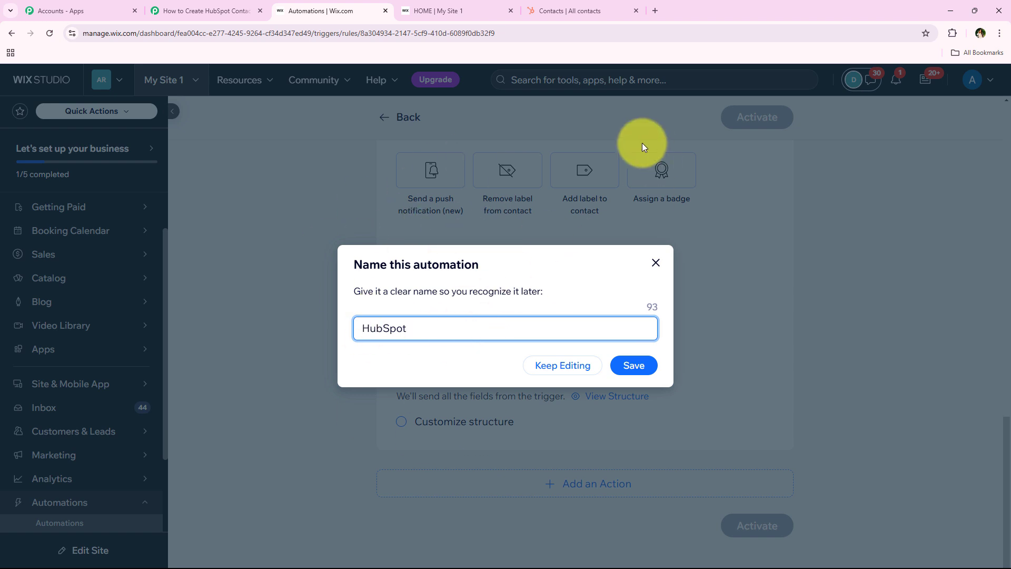
{"action": "left_click", "coordinate": [642, 366]}
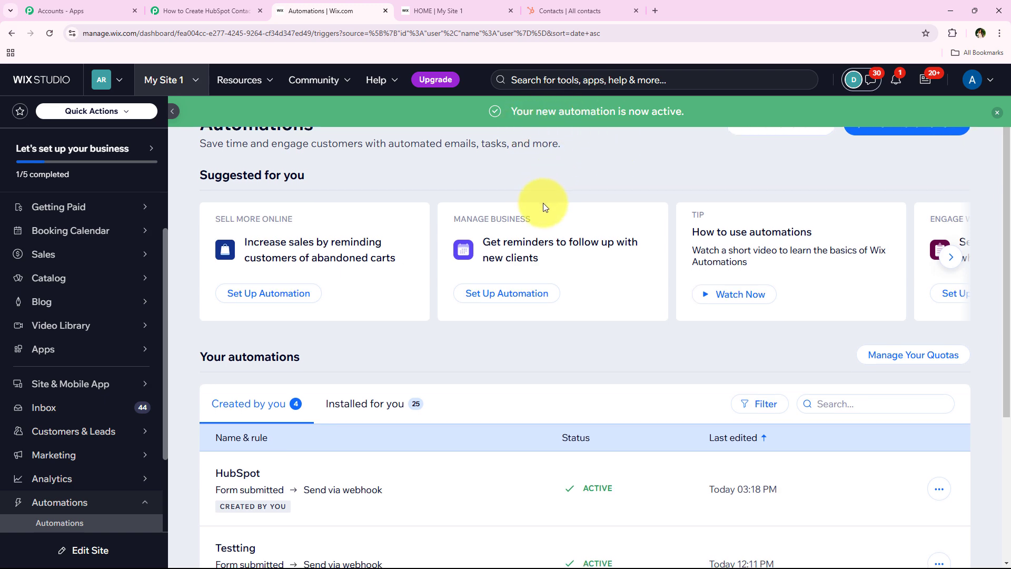
{"action": "scroll", "coordinate": [221, 421], "scroll_direction": "down", "scroll_amount": 2}
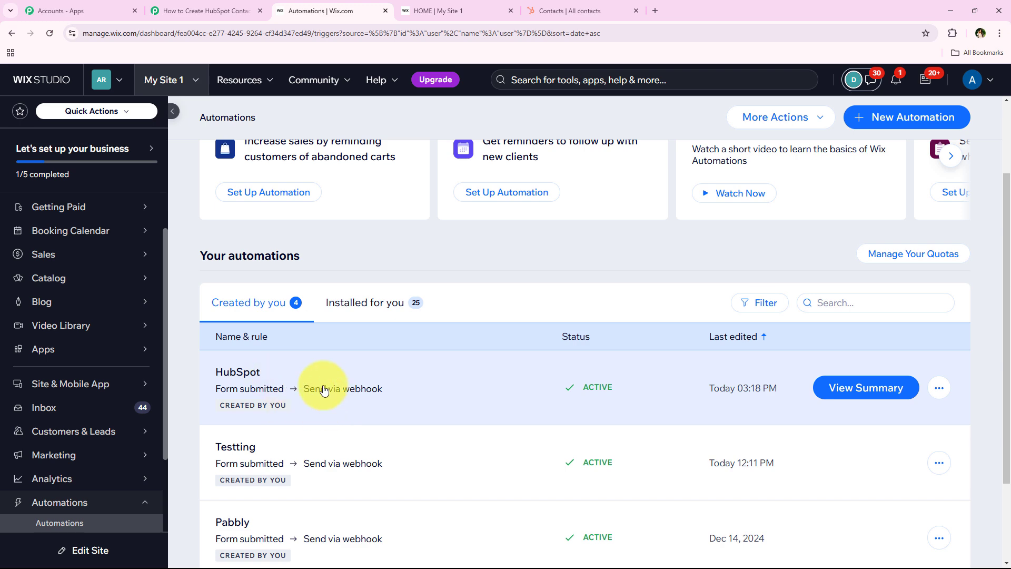
Step: Switch back to the Pabbly Connect workflow and read the trigger's note about doing a test submission
{"action": "left_click", "coordinate": [227, 11]}
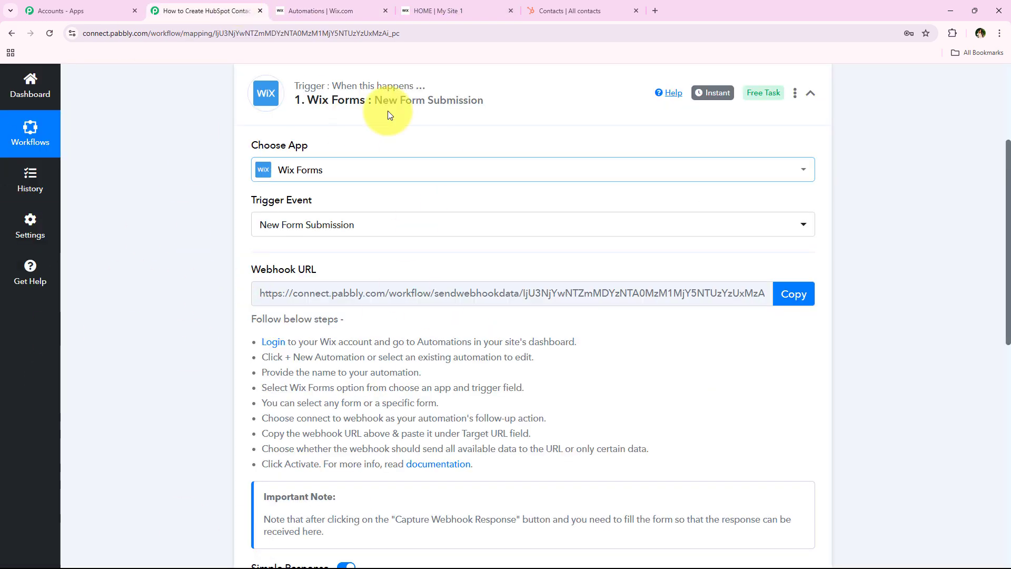
{"action": "scroll", "coordinate": [198, 174], "scroll_direction": "down", "scroll_amount": 5}
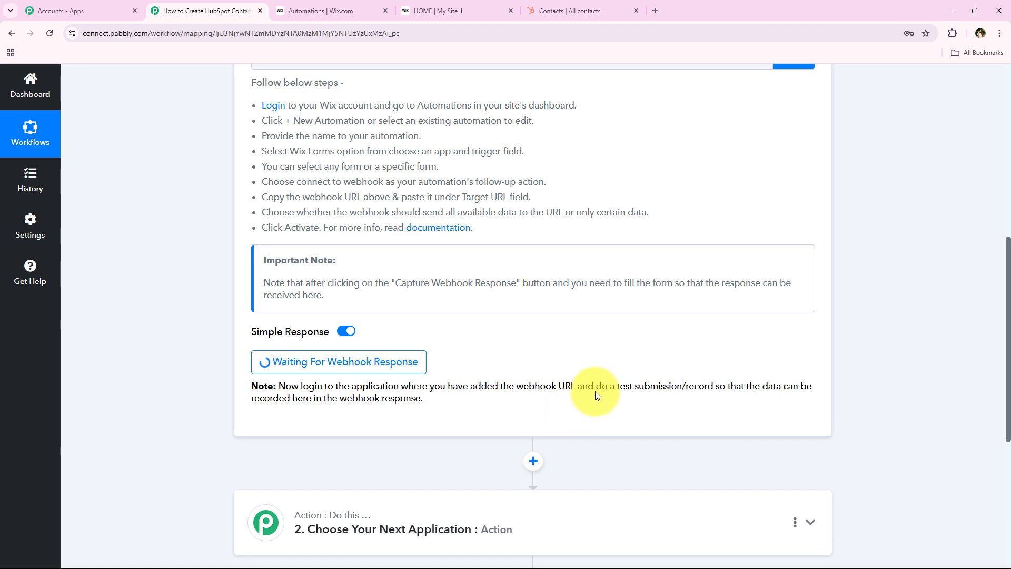
{"action": "left_click_drag", "start_coordinate": [596, 387], "coordinate": [712, 387]}
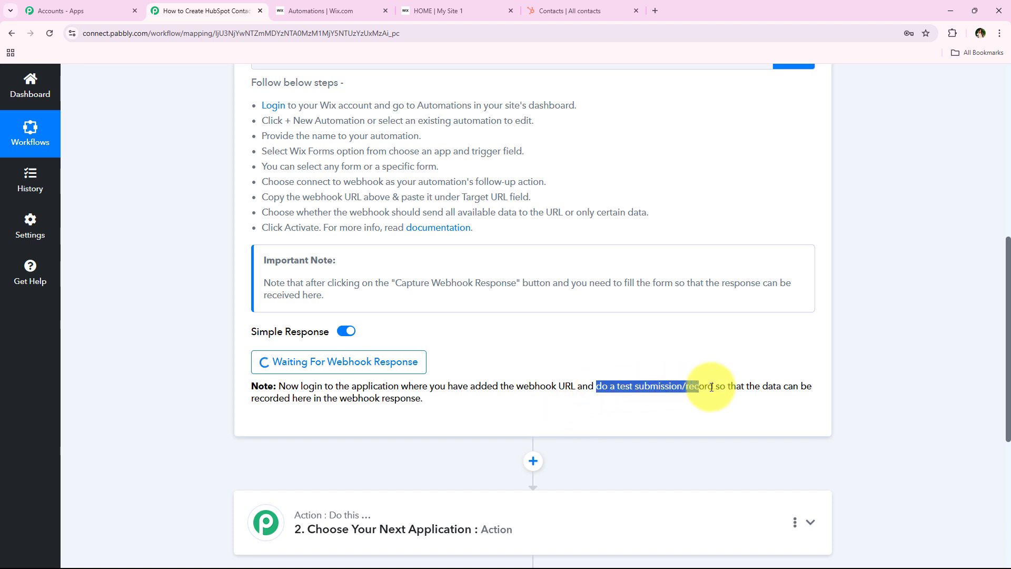
{"action": "left_click", "coordinate": [489, 439]}
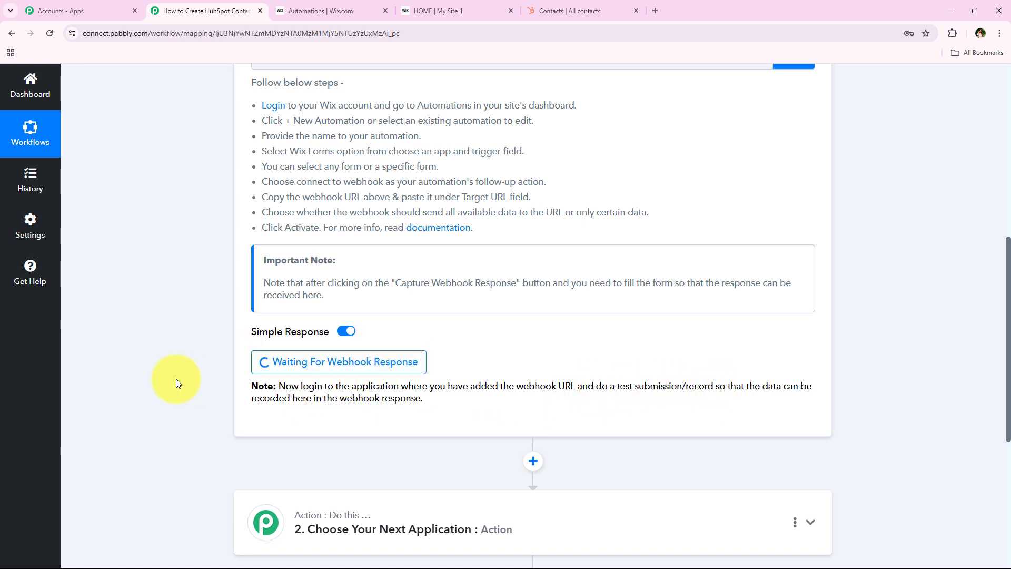
{"action": "scroll", "coordinate": [183, 326], "scroll_direction": "up", "scroll_amount": 4}
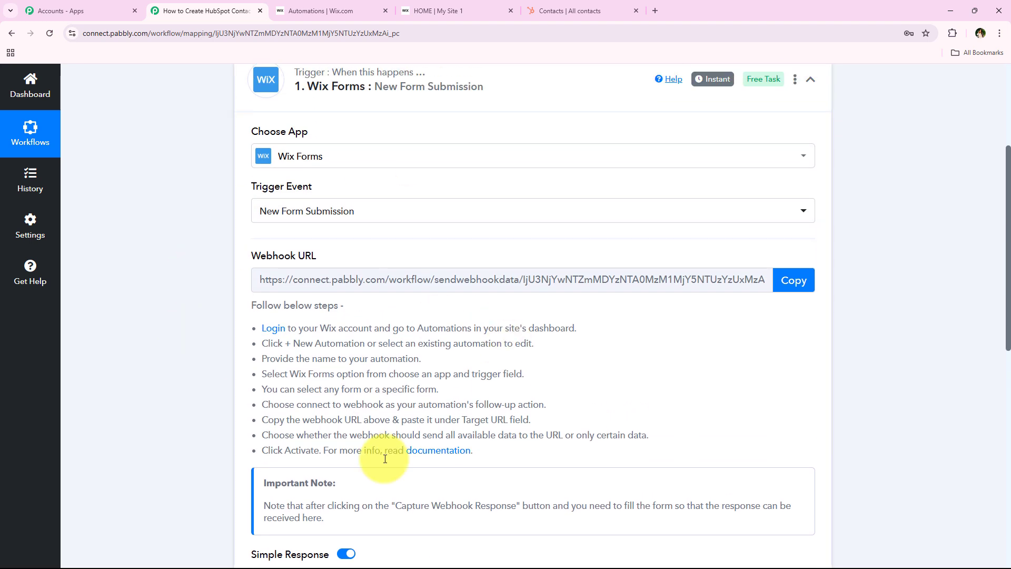
Step: Switch to the Wix site's form and fill it in with the saved demo user's contact details
{"action": "left_click", "coordinate": [479, 4]}
{"action": "scroll", "coordinate": [293, 316], "scroll_direction": "up", "scroll_amount": 2}
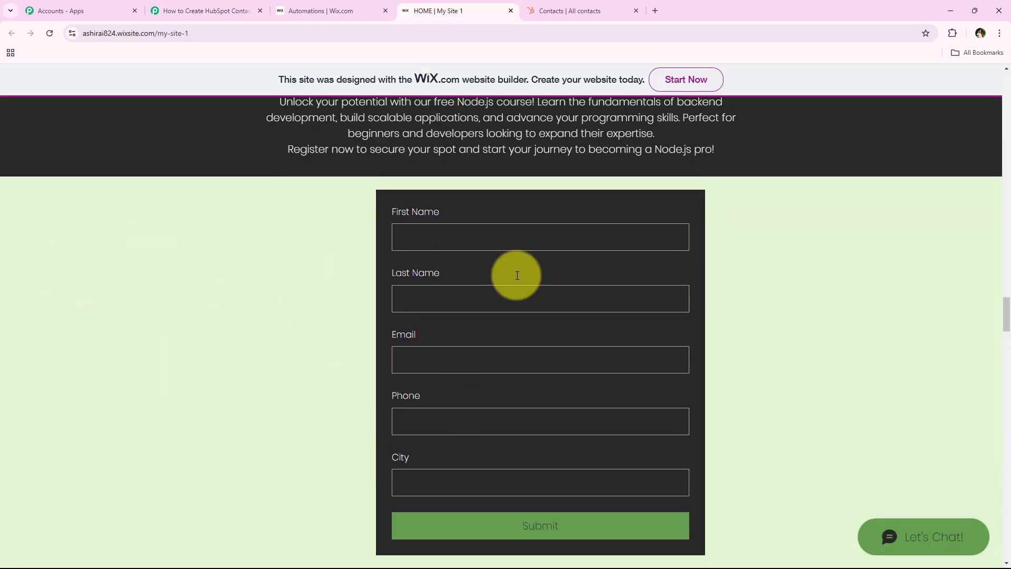
{"action": "scroll", "coordinate": [250, 272], "scroll_direction": "down", "scroll_amount": 1}
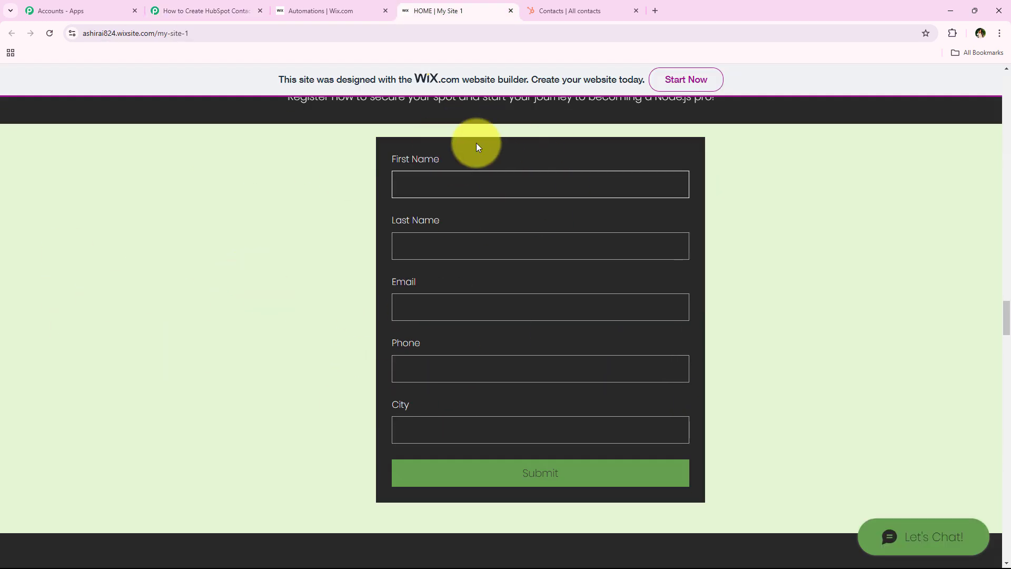
{"action": "left_click", "coordinate": [456, 185]}
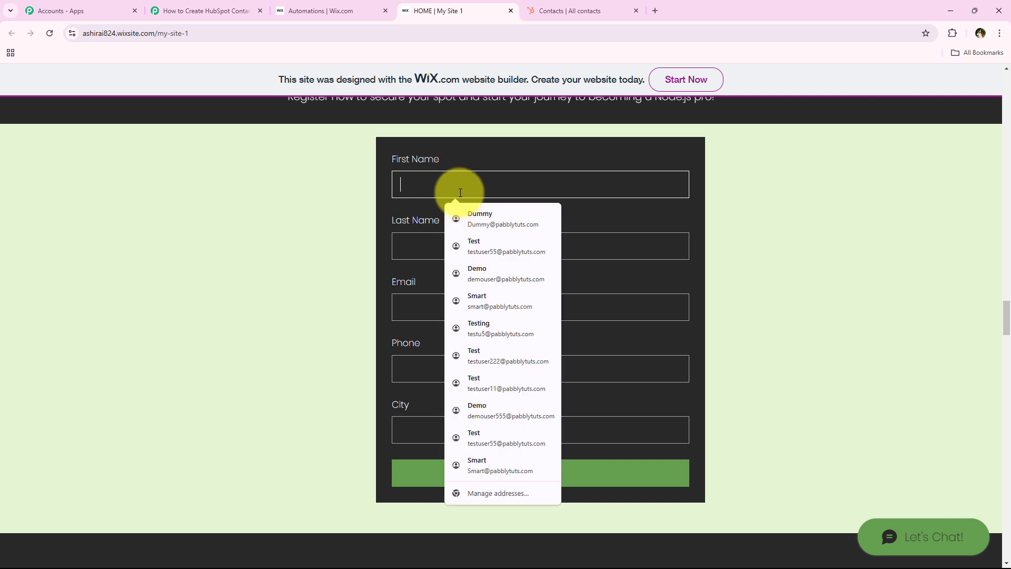
{"action": "left_click", "coordinate": [504, 279]}
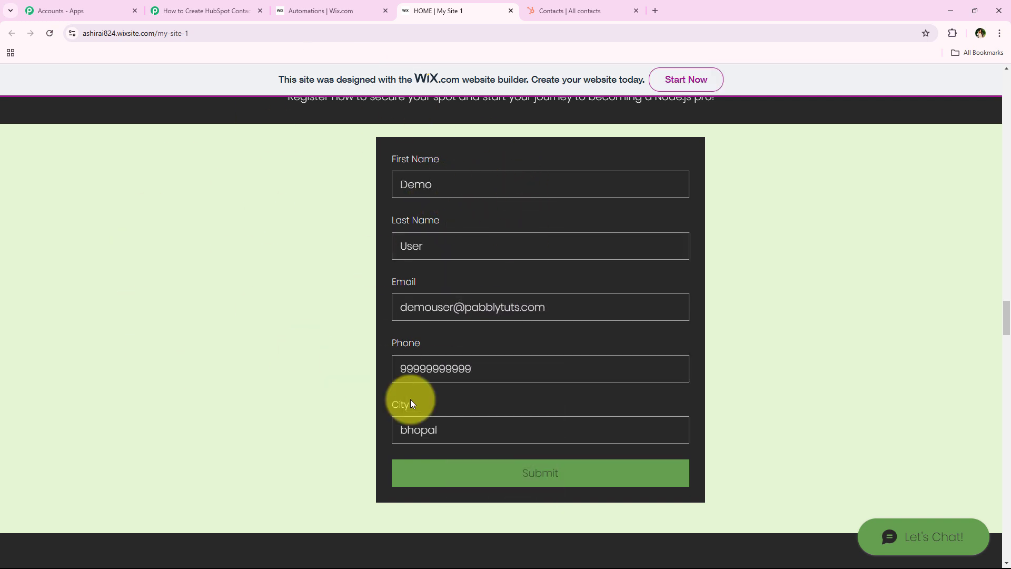
Step: Add the country code +91 before the phone number, submit the form and check the submission message
{"action": "left_click", "coordinate": [394, 369]}
{"action": "type", "text": "+"}
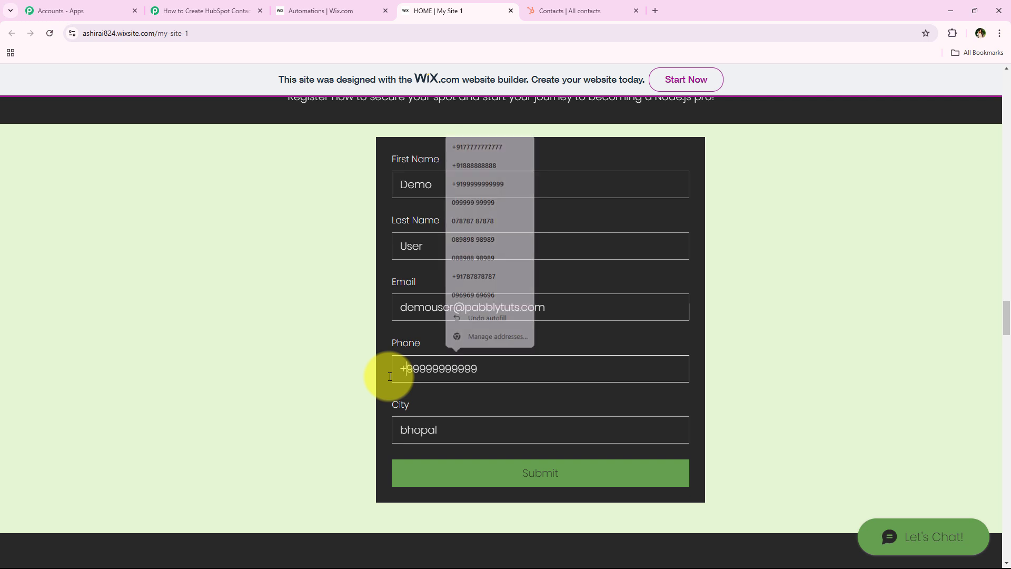
{"action": "type", "text": "9"}
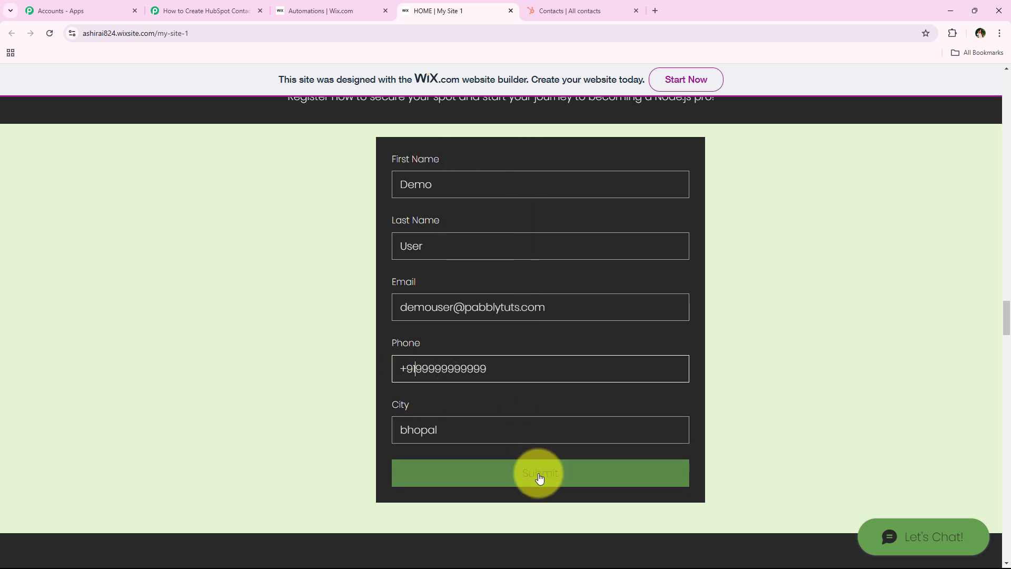
{"action": "type", "text": "1"}
{"action": "left_click", "coordinate": [537, 474]}
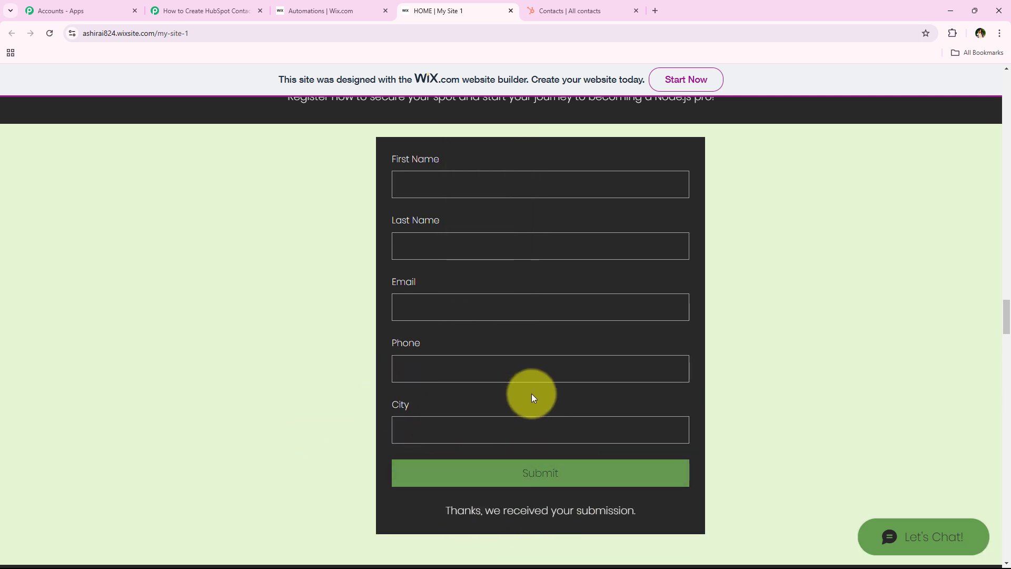
{"action": "left_click_drag", "start_coordinate": [437, 508], "coordinate": [661, 510]}
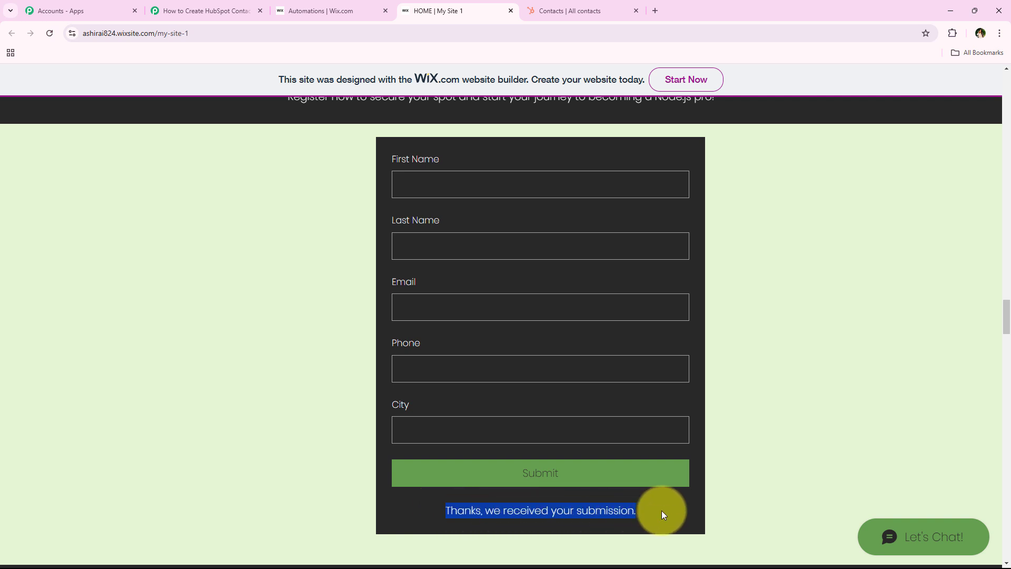
{"action": "left_click", "coordinate": [240, 197]}
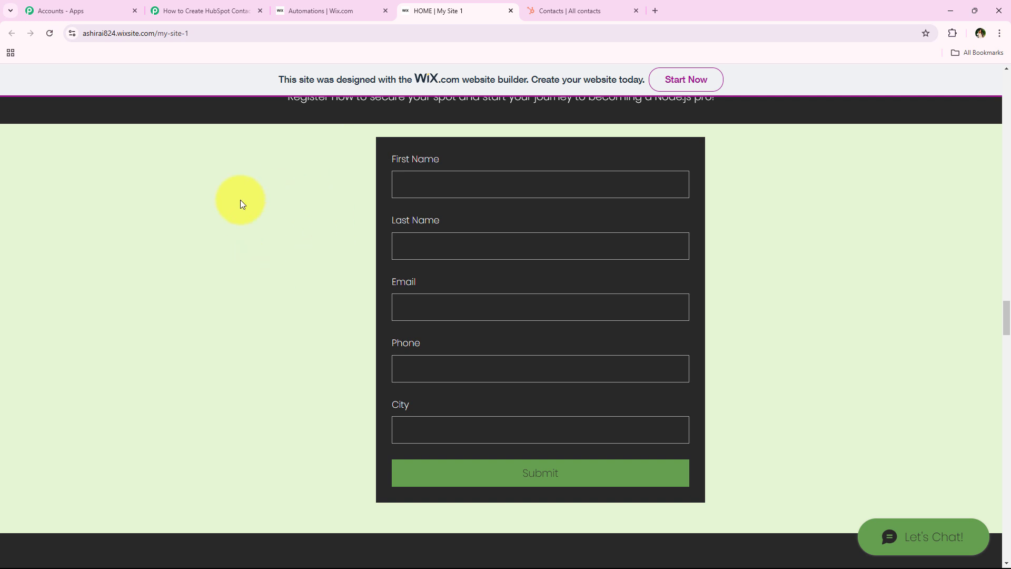
Step: Switch back to the Pabbly Connect workflow and review the captured response's city, phone, email, last name and first name values
{"action": "left_click", "coordinate": [239, 8]}
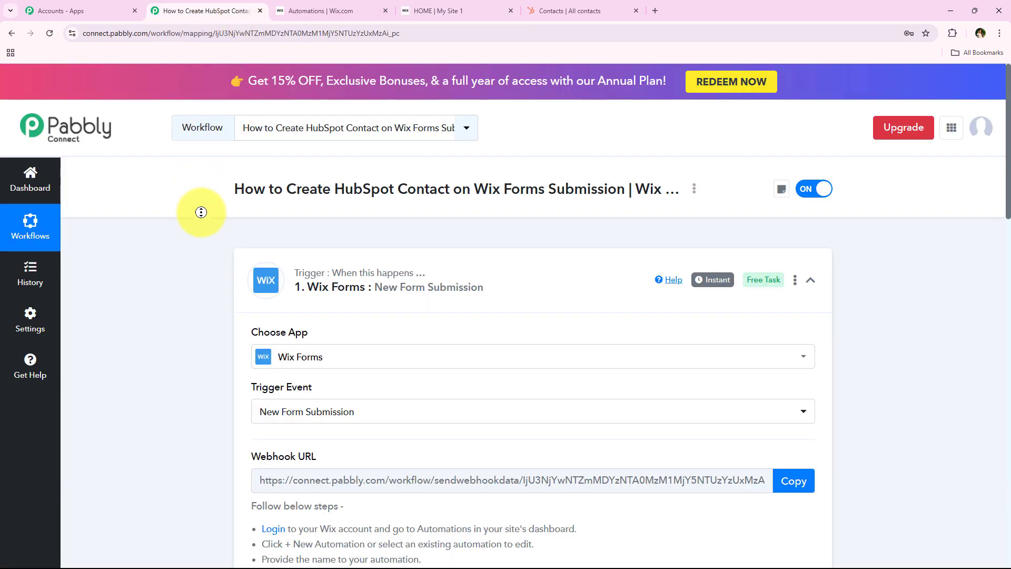
{"action": "scroll", "coordinate": [212, 260], "scroll_direction": "down", "scroll_amount": 6}
{"action": "scroll", "coordinate": [189, 319], "scroll_direction": "down", "scroll_amount": 5}
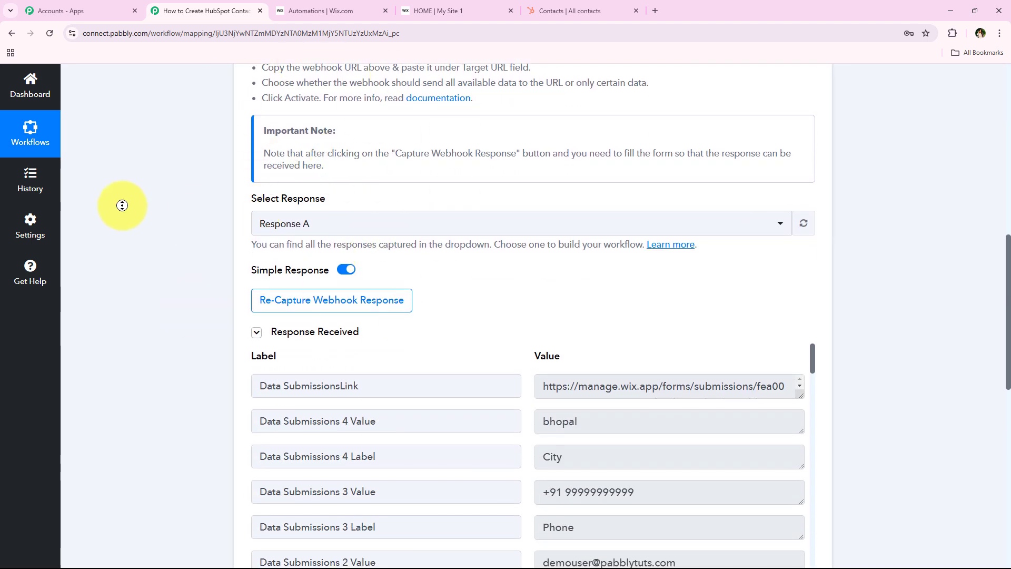
{"action": "scroll", "coordinate": [126, 221], "scroll_direction": "down", "scroll_amount": 3}
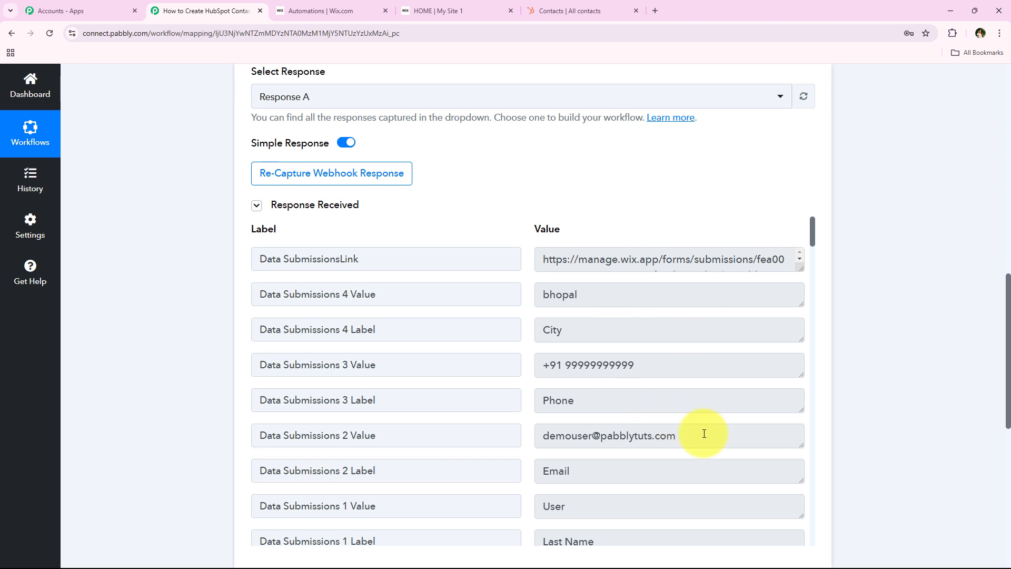
{"action": "scroll", "coordinate": [580, 467], "scroll_direction": "down", "scroll_amount": 1}
{"action": "left_click", "coordinate": [675, 313]}
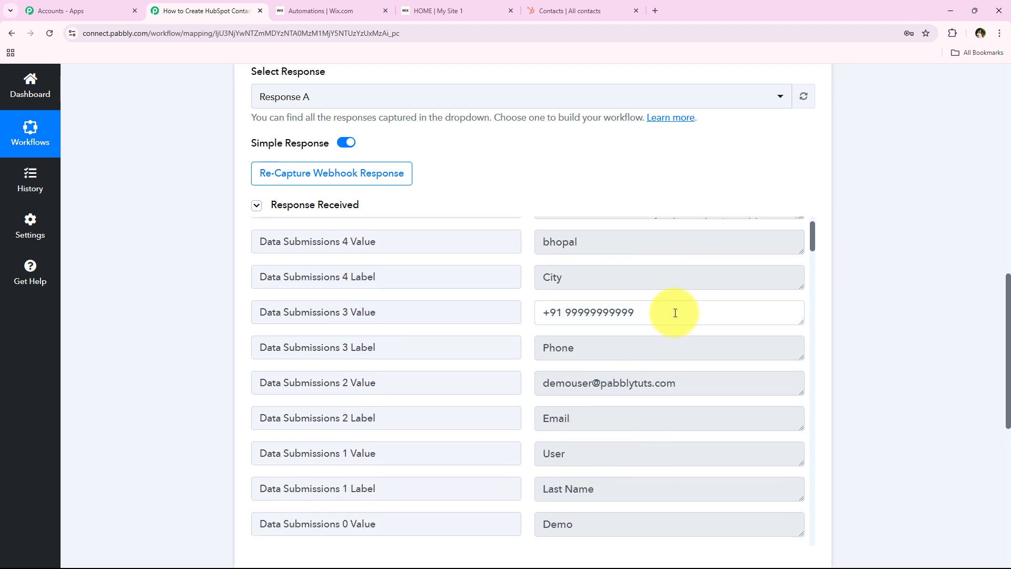
{"action": "left_click_drag", "start_coordinate": [675, 312], "coordinate": [527, 312]}
{"action": "left_click_drag", "start_coordinate": [629, 251], "coordinate": [458, 253]}
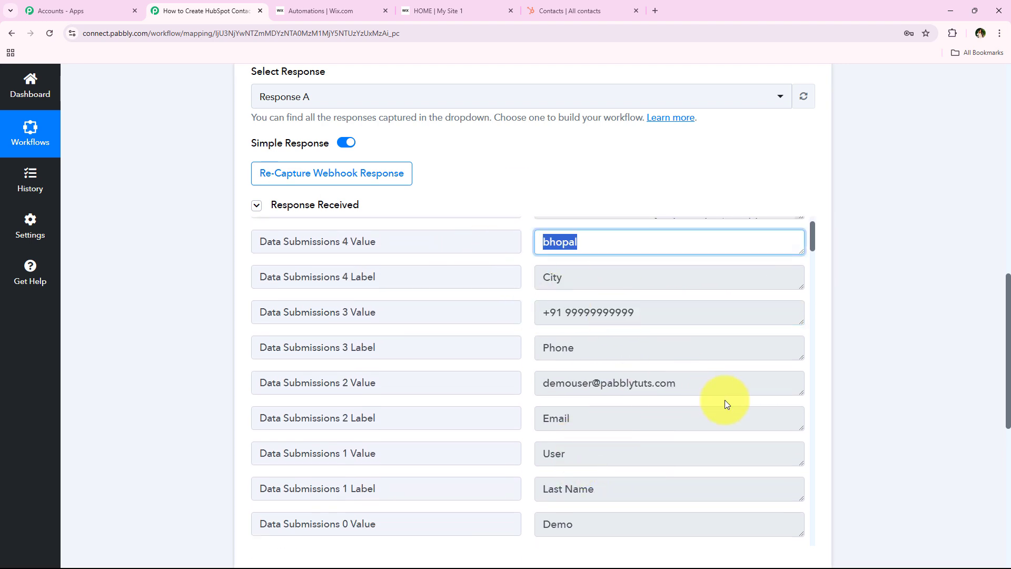
{"action": "left_click_drag", "start_coordinate": [722, 384], "coordinate": [444, 408]}
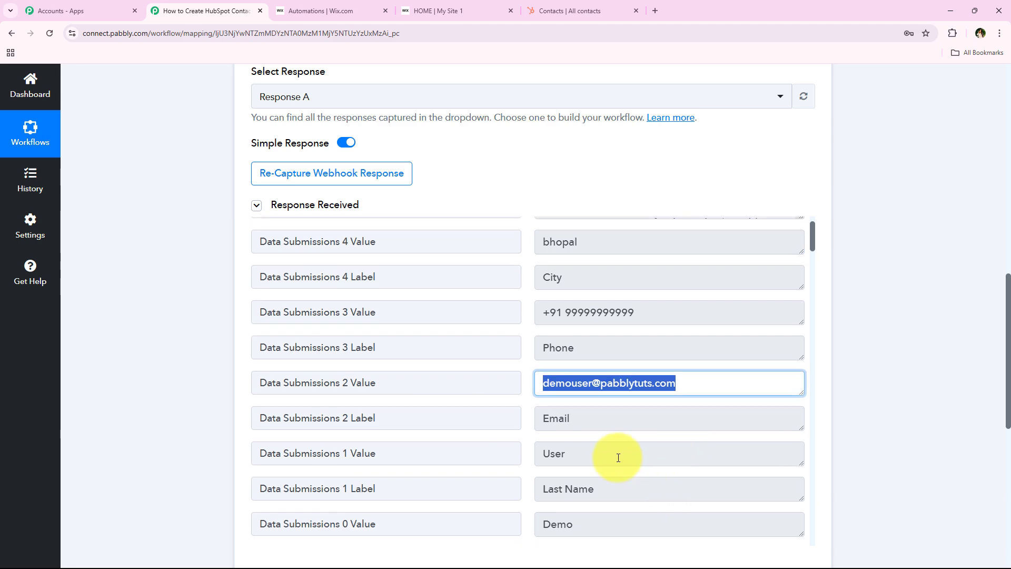
{"action": "left_click_drag", "start_coordinate": [618, 458], "coordinate": [463, 454]}
{"action": "left_click_drag", "start_coordinate": [649, 529], "coordinate": [474, 530]}
{"action": "left_click", "coordinate": [157, 417]}
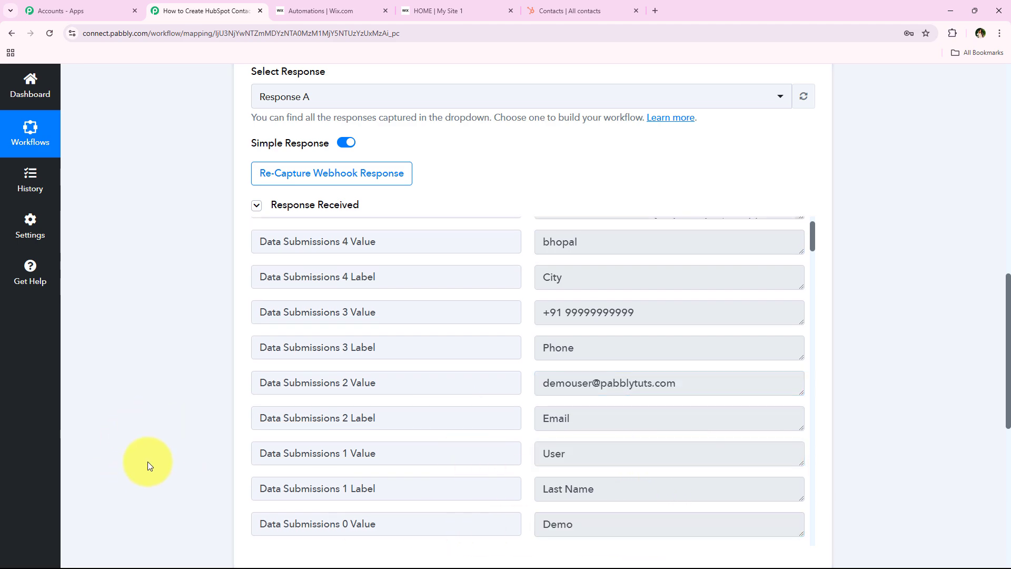
Step: Collapse the Wix Forms trigger and review the workflow title for the action needed
{"action": "scroll", "coordinate": [149, 368], "scroll_direction": "up", "scroll_amount": 15}
{"action": "left_click", "coordinate": [467, 283]}
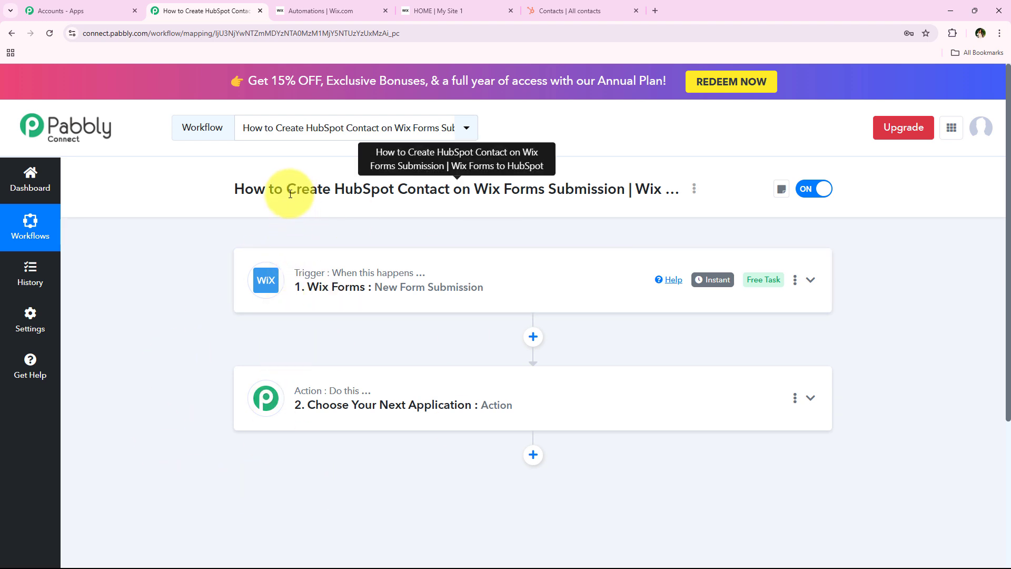
{"action": "left_click_drag", "start_coordinate": [289, 188], "coordinate": [463, 190]}
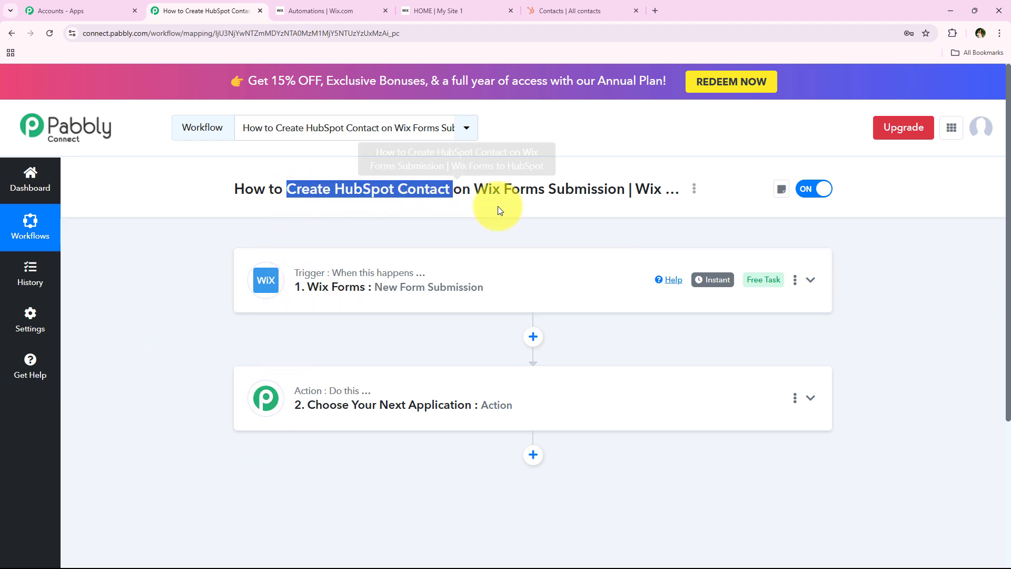
{"action": "left_click", "coordinate": [437, 229]}
Step: Set the workflow's action step to the HubSpot CRM app with the Create a Contact event
{"action": "left_click", "coordinate": [329, 392]}
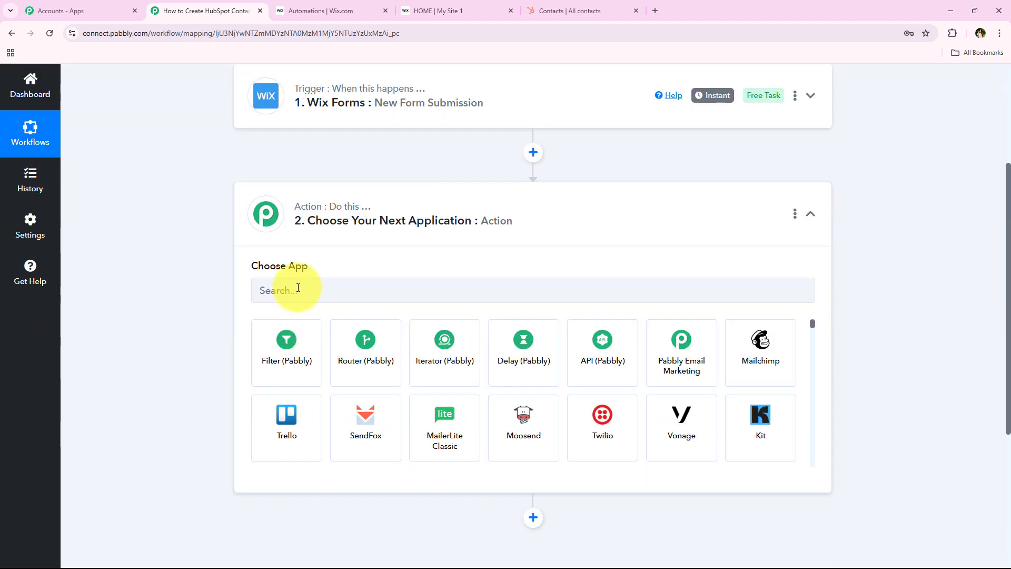
{"action": "left_click", "coordinate": [299, 289]}
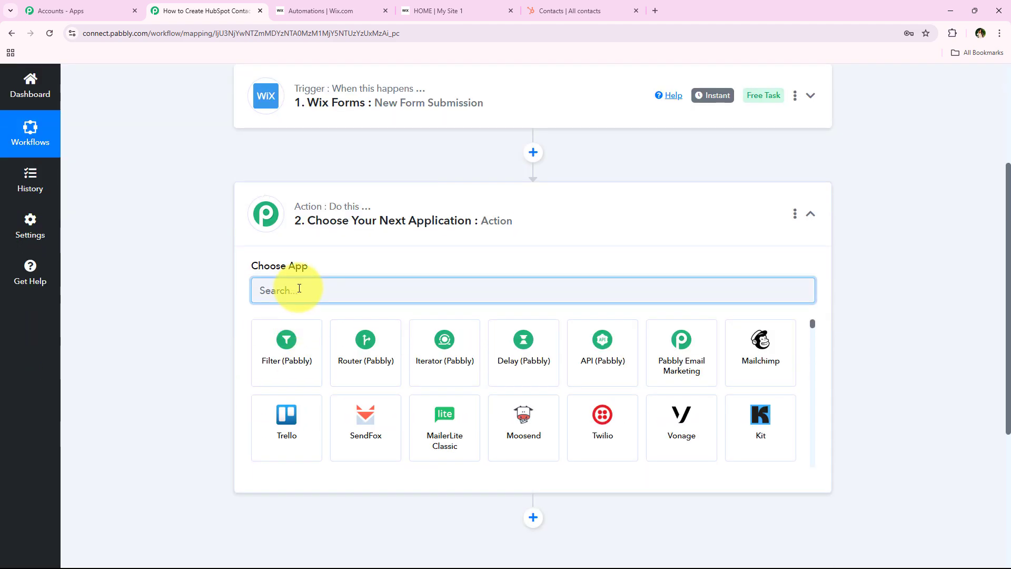
{"action": "type", "text": "Hubs"}
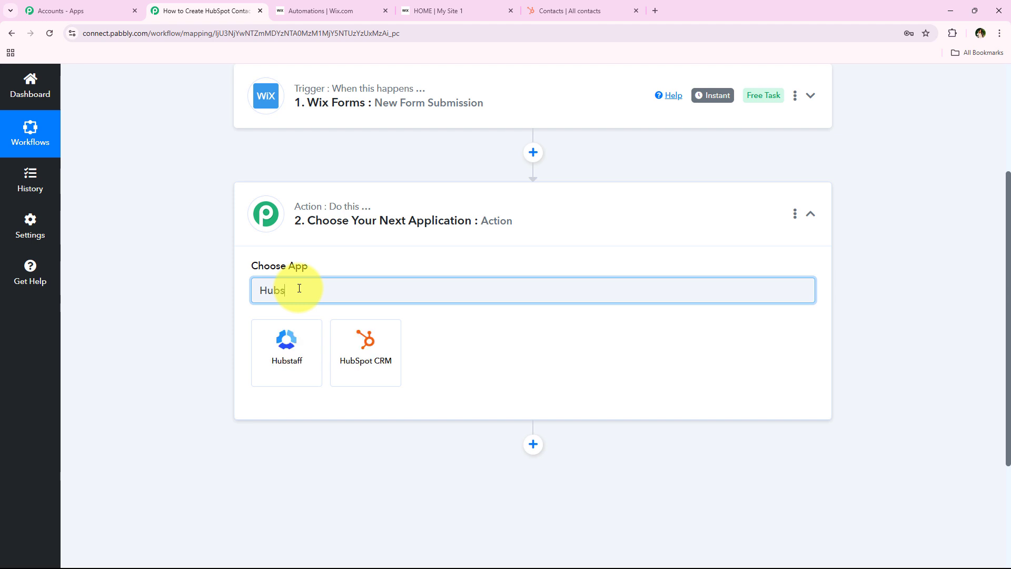
{"action": "left_click", "coordinate": [362, 335]}
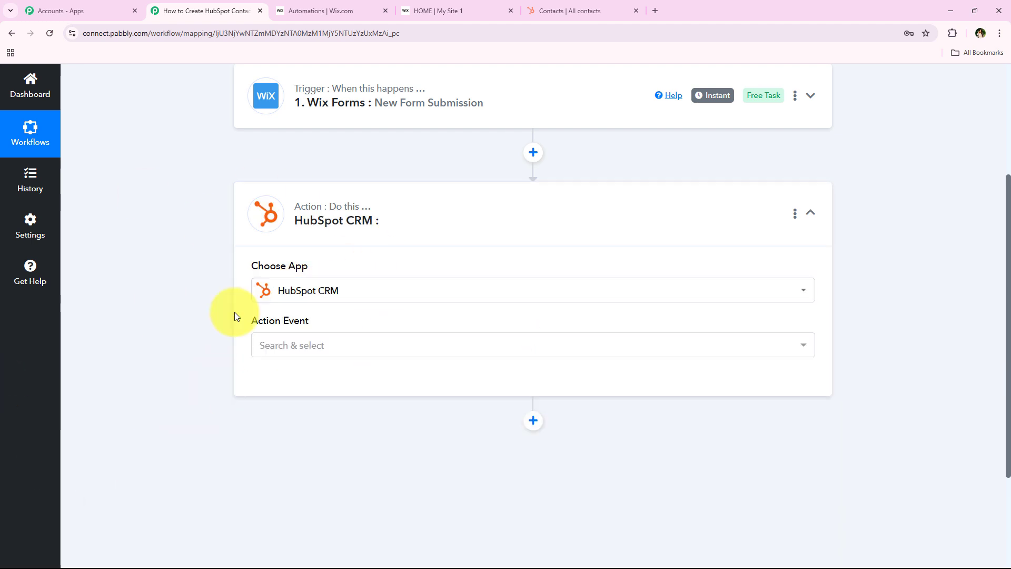
{"action": "mouse_move", "coordinate": [262, 314]}
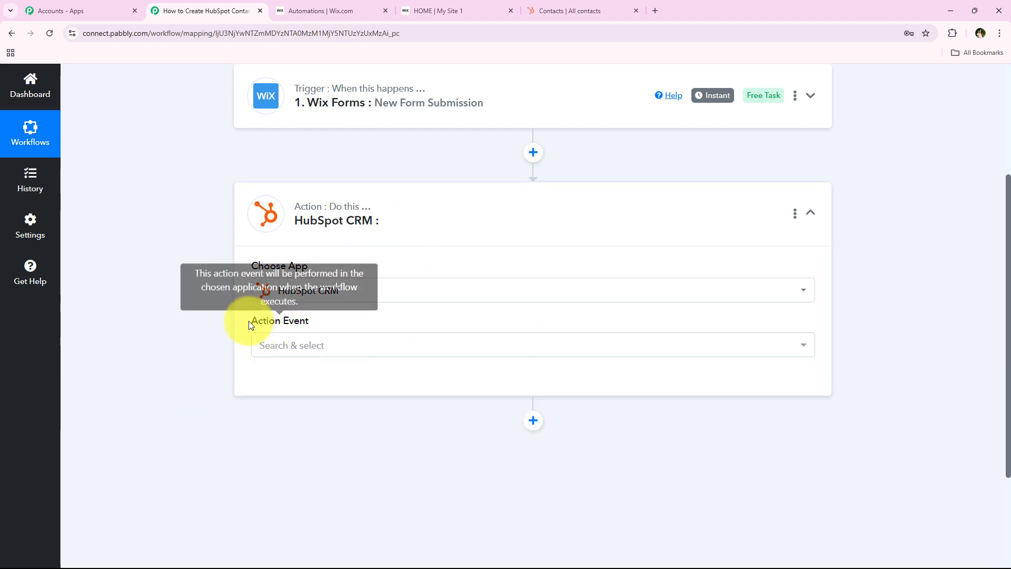
{"action": "left_click", "coordinate": [279, 347]}
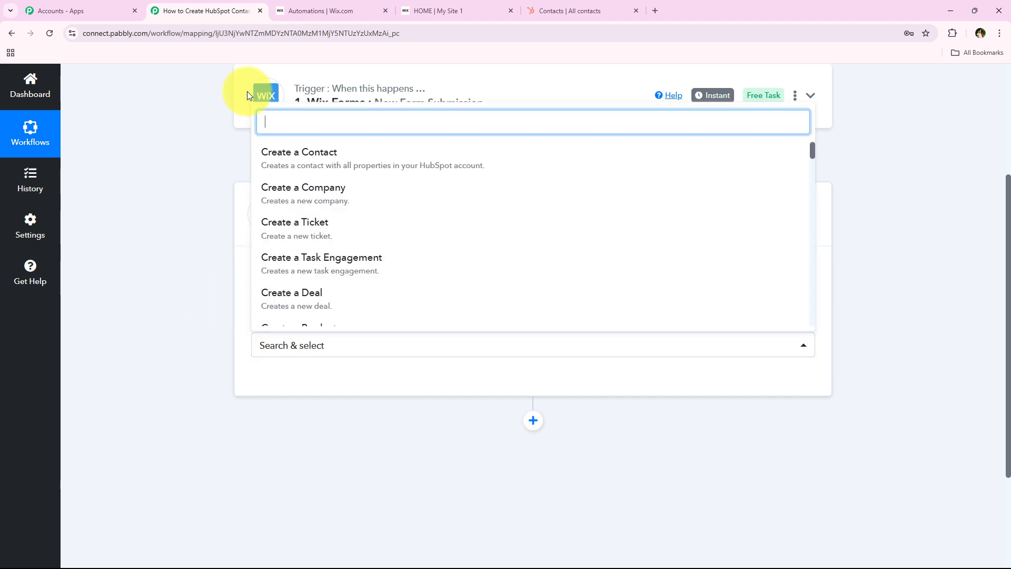
{"action": "left_click", "coordinate": [274, 153]}
Step: Connect the action through a new HubSpot CRM connection, authorizing it with the first listed HubSpot account
{"action": "left_click", "coordinate": [282, 388]}
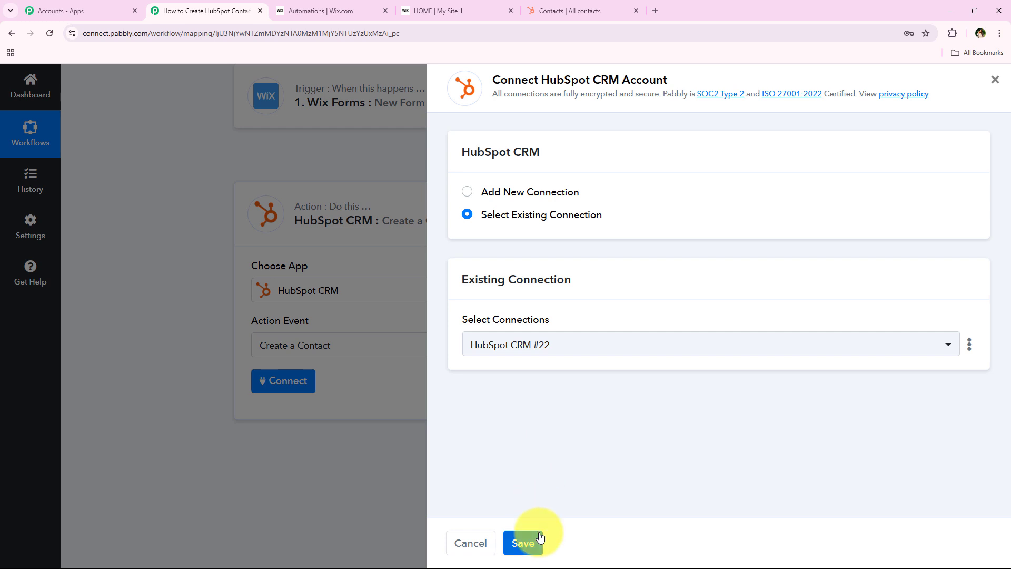
{"action": "left_click", "coordinate": [530, 191]}
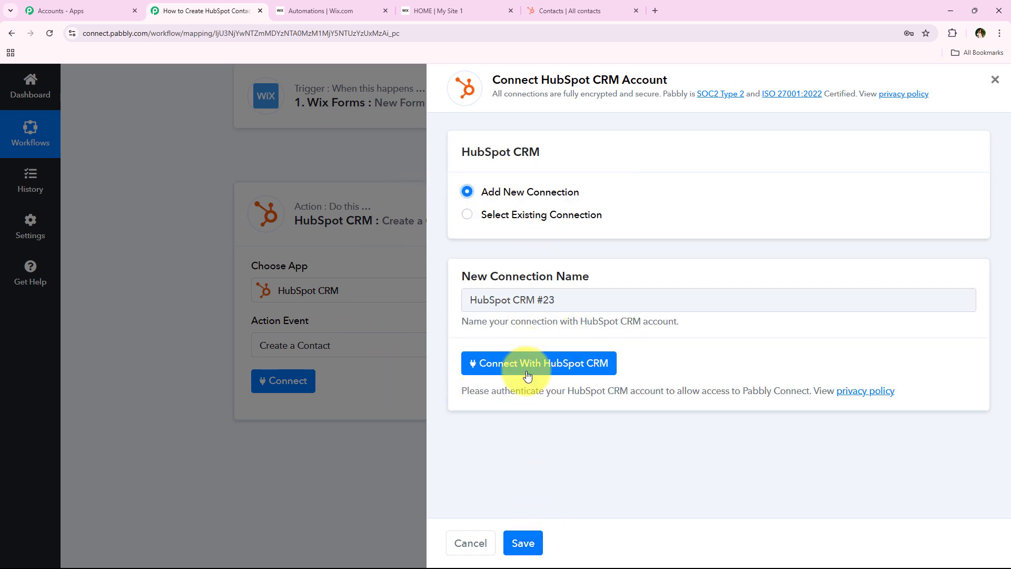
{"action": "left_click", "coordinate": [581, 363]}
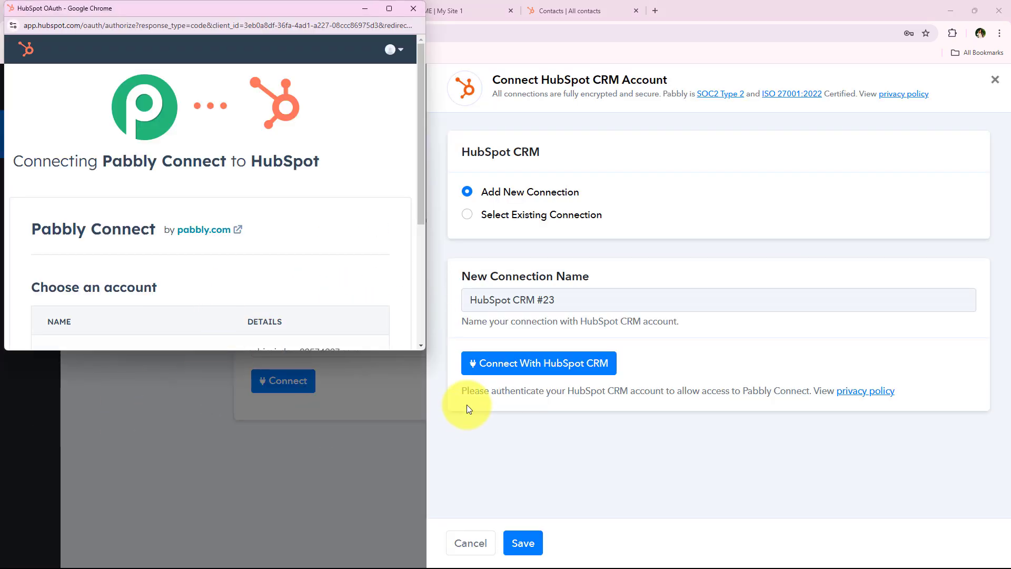
{"action": "left_click_drag", "start_coordinate": [415, 454], "coordinate": [402, 525]}
{"action": "scroll", "coordinate": [27, 347], "scroll_direction": "down", "scroll_amount": 1}
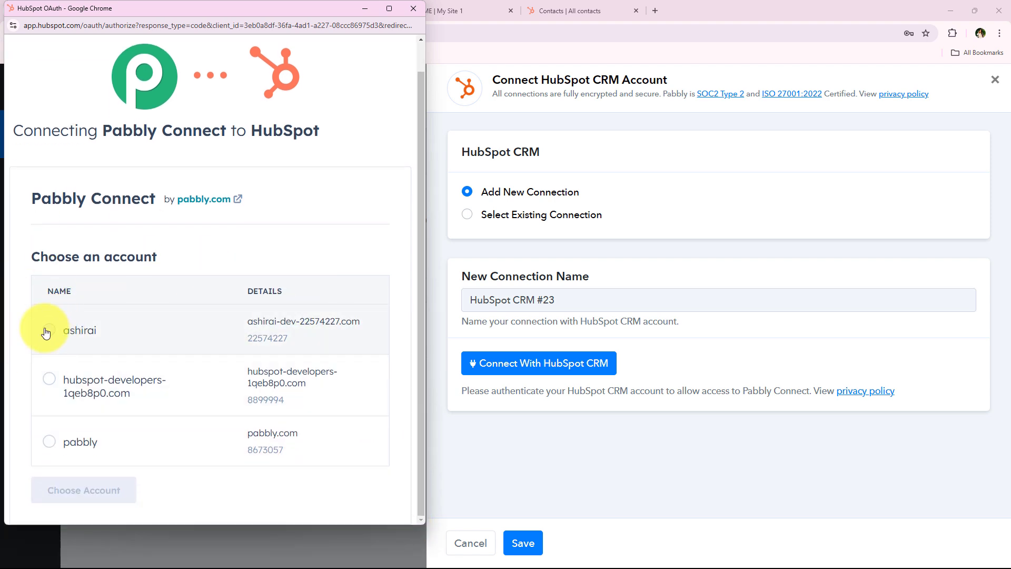
{"action": "left_click", "coordinate": [46, 332]}
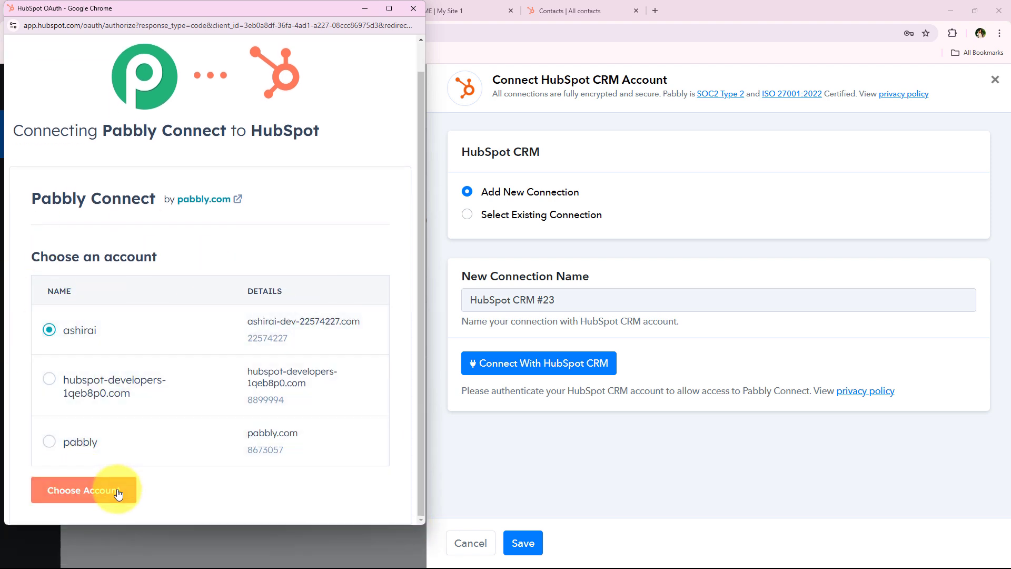
{"action": "left_click", "coordinate": [84, 490]}
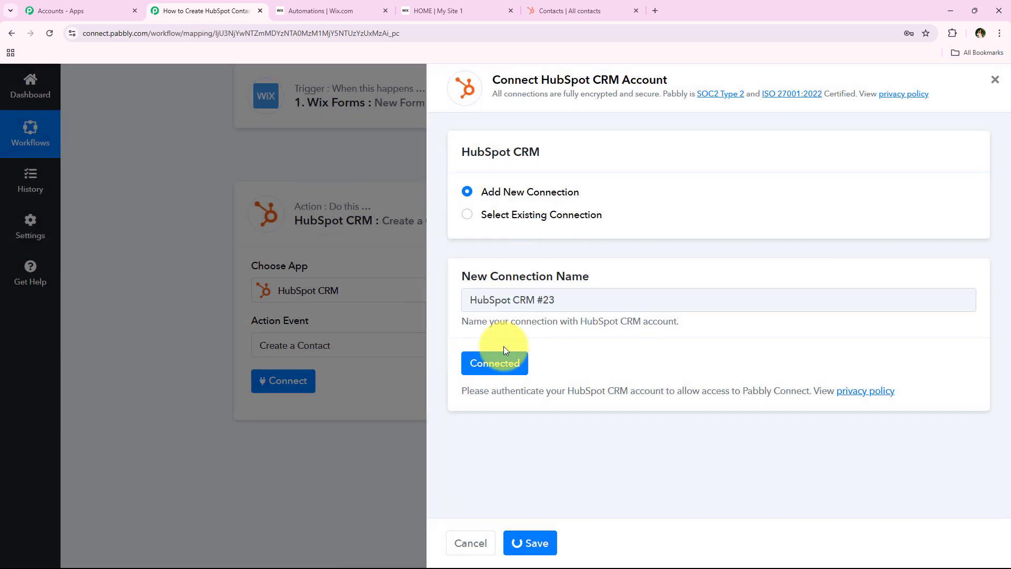
Step: Look over the mappable contact fields of the HubSpot Create a Contact action
{"action": "middle_click", "coordinate": [167, 186]}
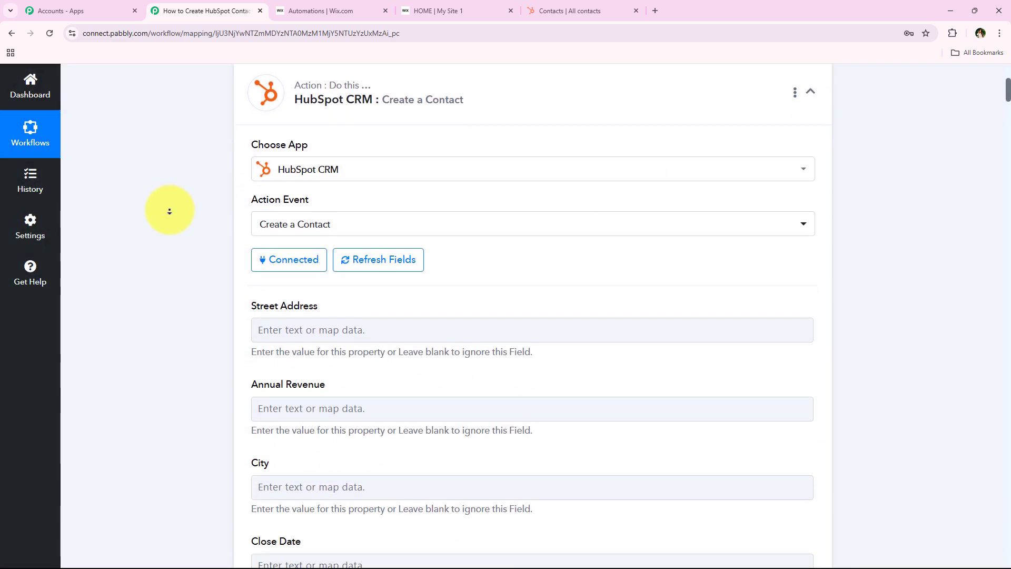
{"action": "middle_click", "coordinate": [170, 210]}
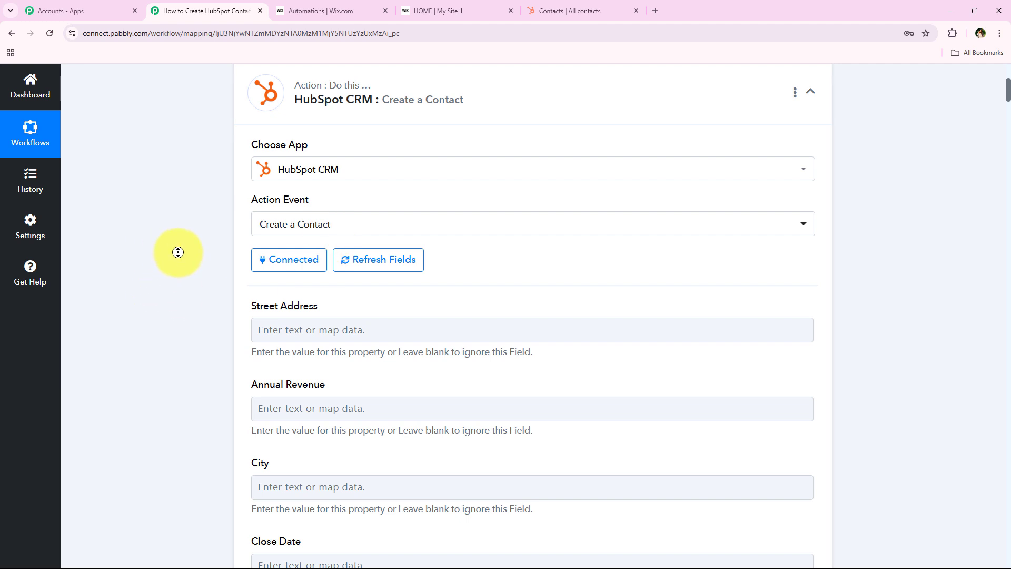
{"action": "scroll", "coordinate": [176, 210], "scroll_direction": "up", "scroll_amount": 2}
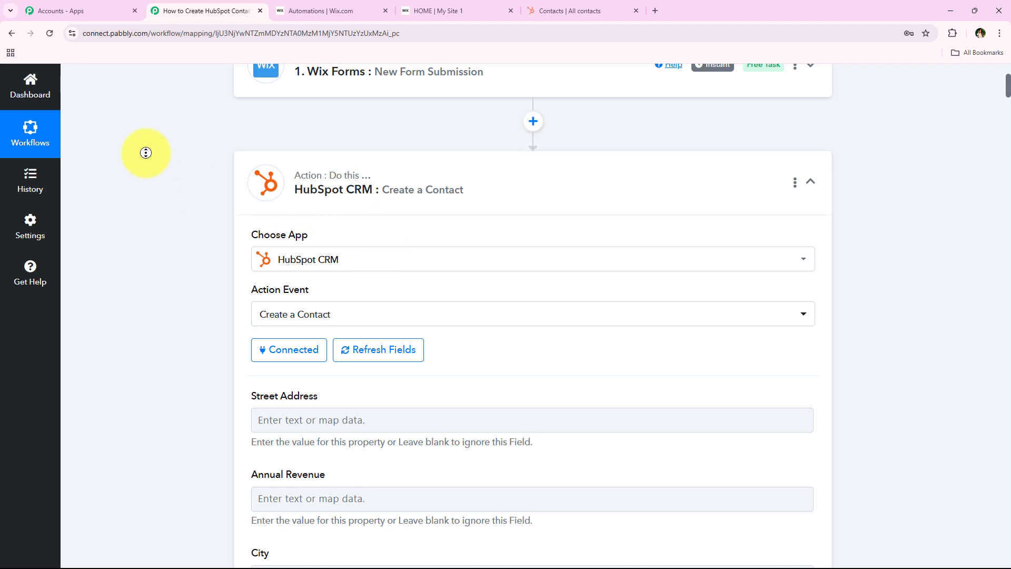
{"action": "scroll", "coordinate": [146, 211], "scroll_direction": "down", "scroll_amount": 5}
{"action": "scroll", "coordinate": [145, 227], "scroll_direction": "up", "scroll_amount": 6}
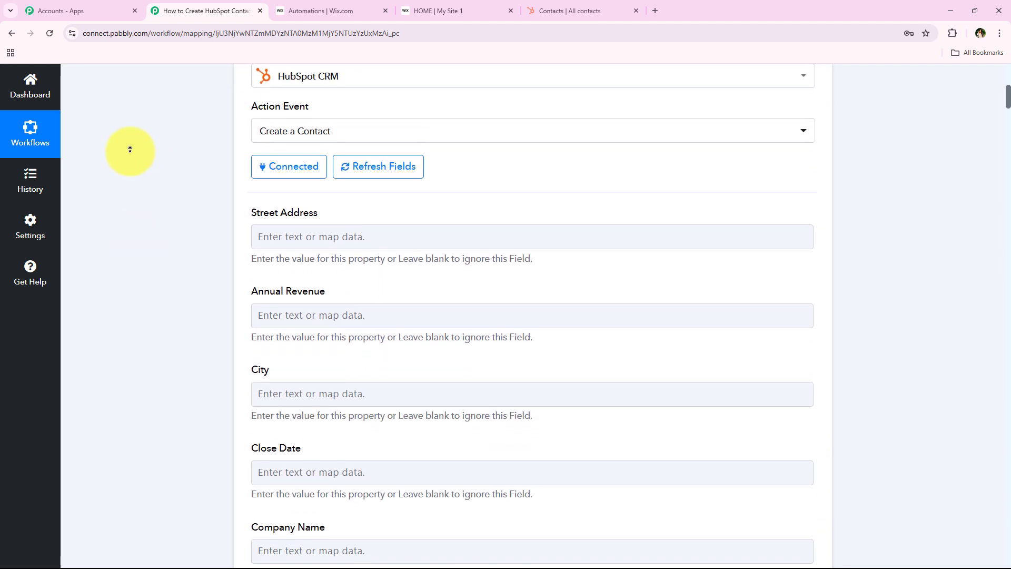
{"action": "scroll", "coordinate": [157, 176], "scroll_direction": "down", "scroll_amount": 7}
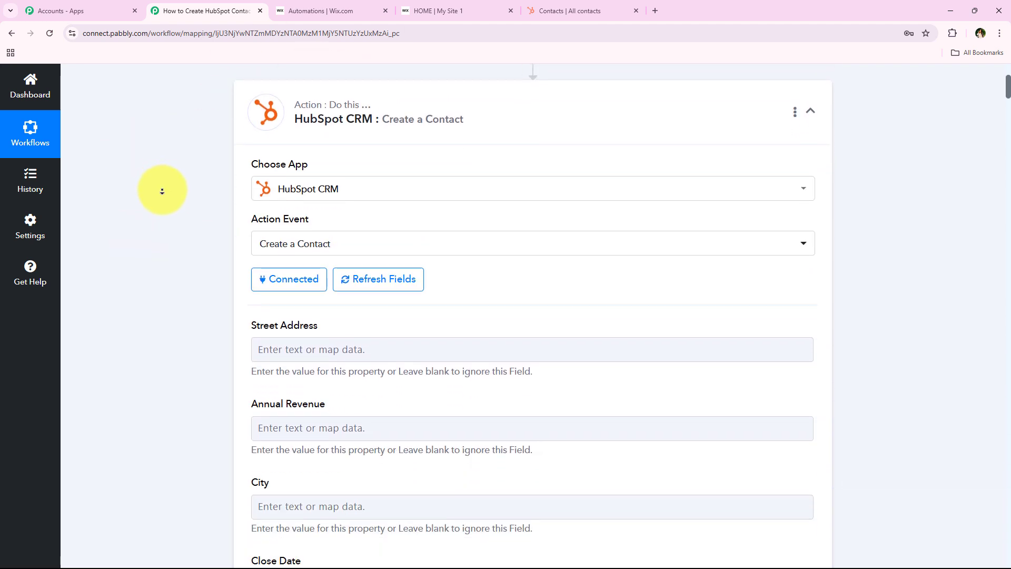
Step: Compare the contact fields of the HubSpot Create a Contact action with the fields of the Wix registration form
{"action": "scroll", "coordinate": [165, 158], "scroll_direction": "up", "scroll_amount": 3}
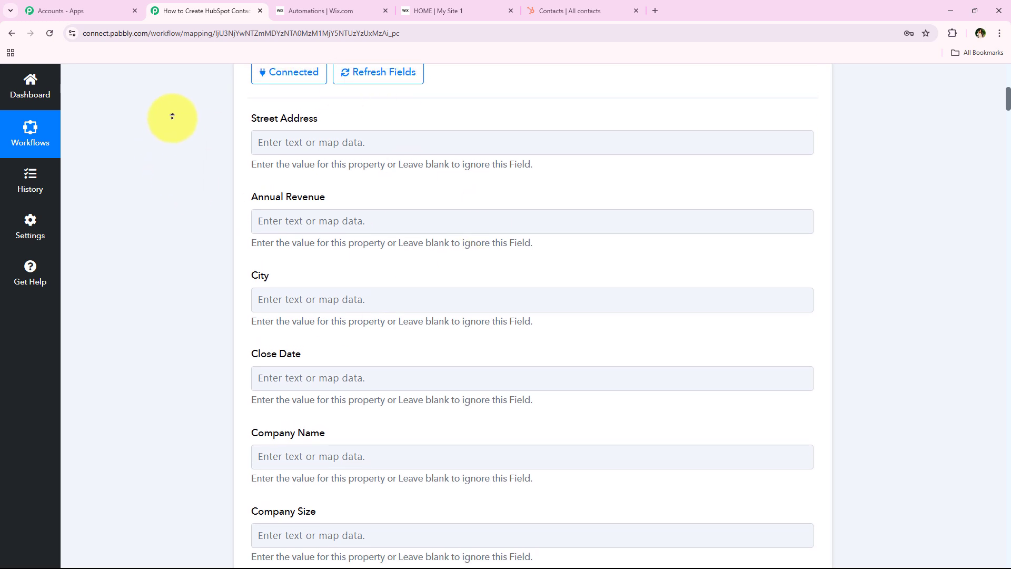
{"action": "scroll", "coordinate": [179, 184], "scroll_direction": "down", "scroll_amount": 3}
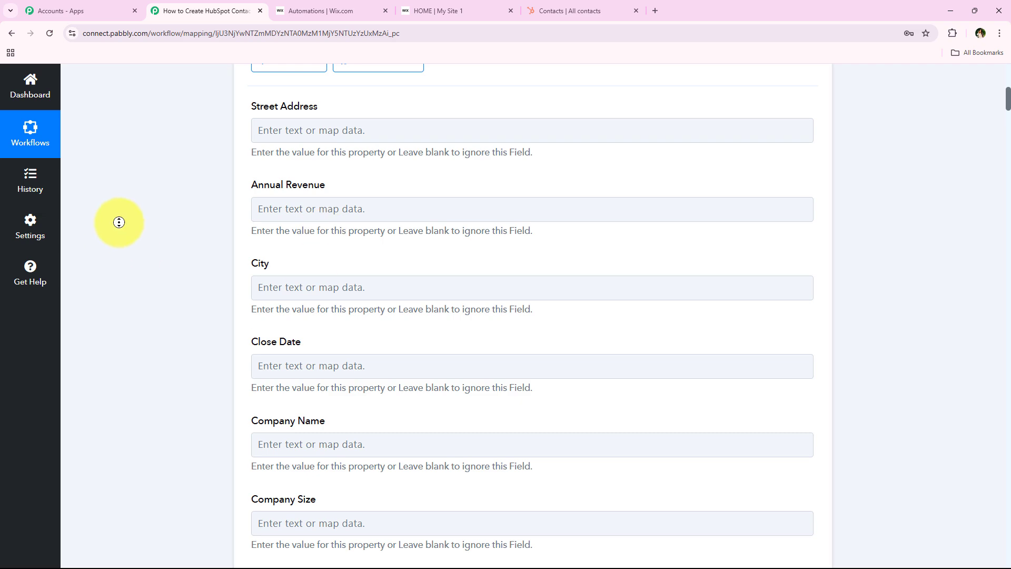
{"action": "scroll", "coordinate": [127, 200], "scroll_direction": "up", "scroll_amount": 3}
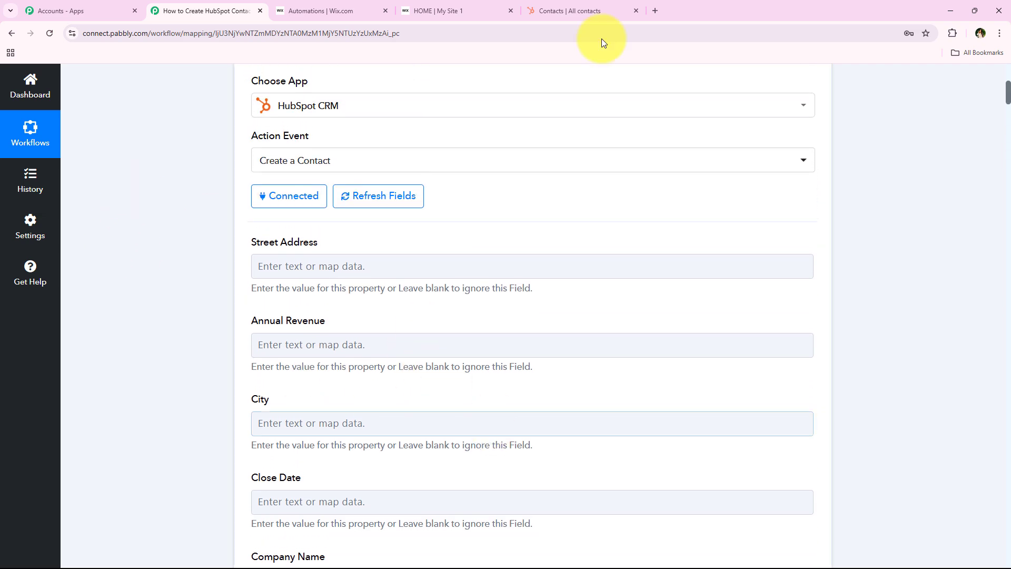
{"action": "left_click", "coordinate": [334, 8]}
{"action": "left_click", "coordinate": [416, 10]}
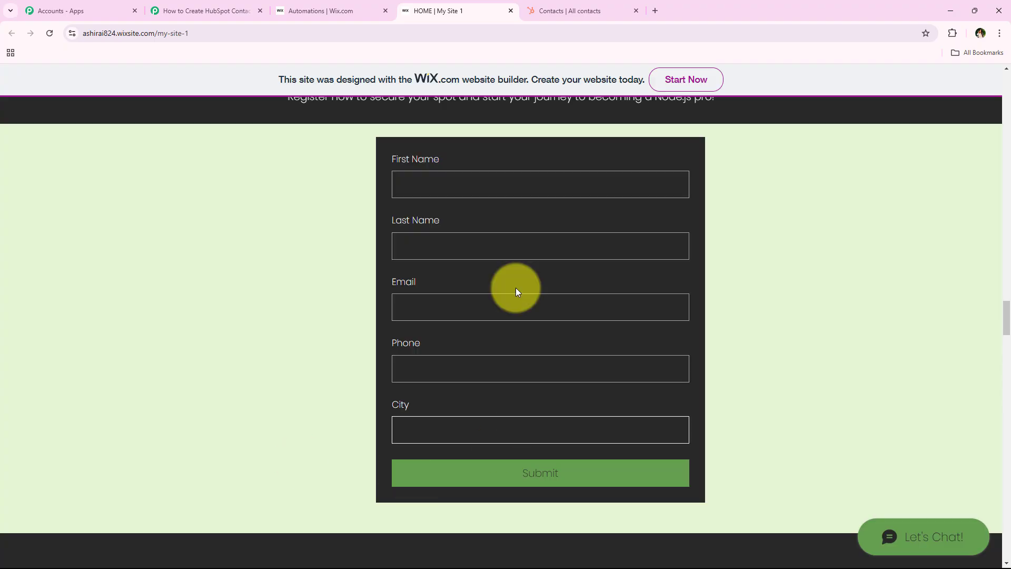
{"action": "left_click", "coordinate": [158, 5]}
{"action": "left_click_drag", "start_coordinate": [253, 247], "coordinate": [342, 239]}
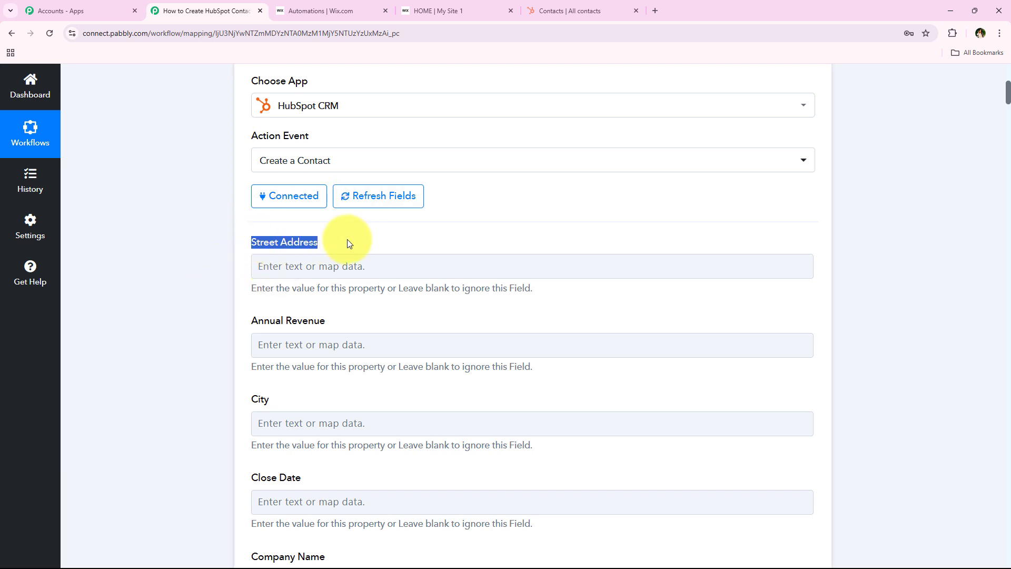
{"action": "triple_click", "coordinate": [253, 321]}
{"action": "left_click", "coordinate": [166, 296]}
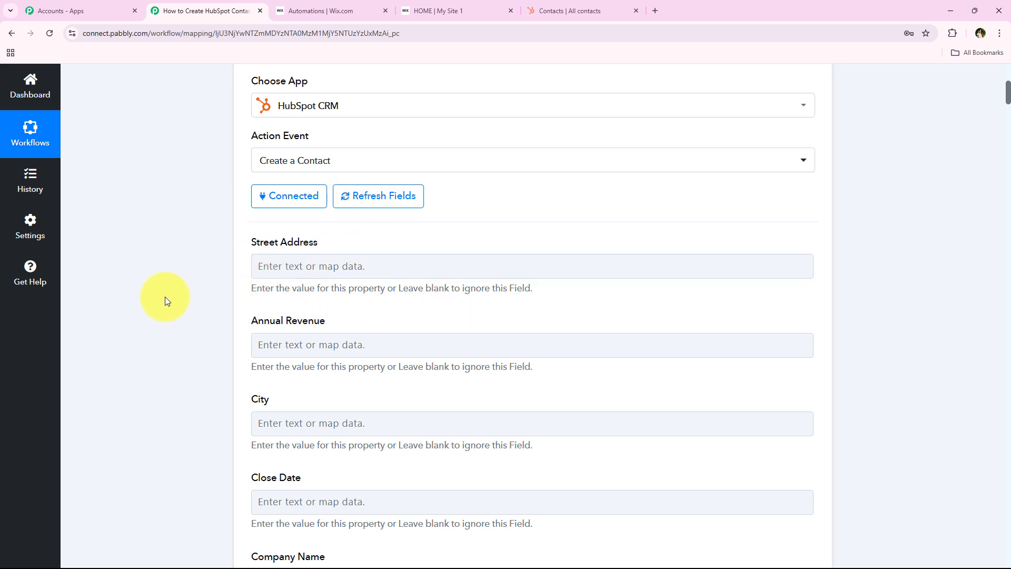
Step: Open the City field's mapping data and review the Wix Forms trigger that supplies it
{"action": "scroll", "coordinate": [164, 299], "scroll_direction": "down", "scroll_amount": 2}
{"action": "left_click", "coordinate": [263, 320]}
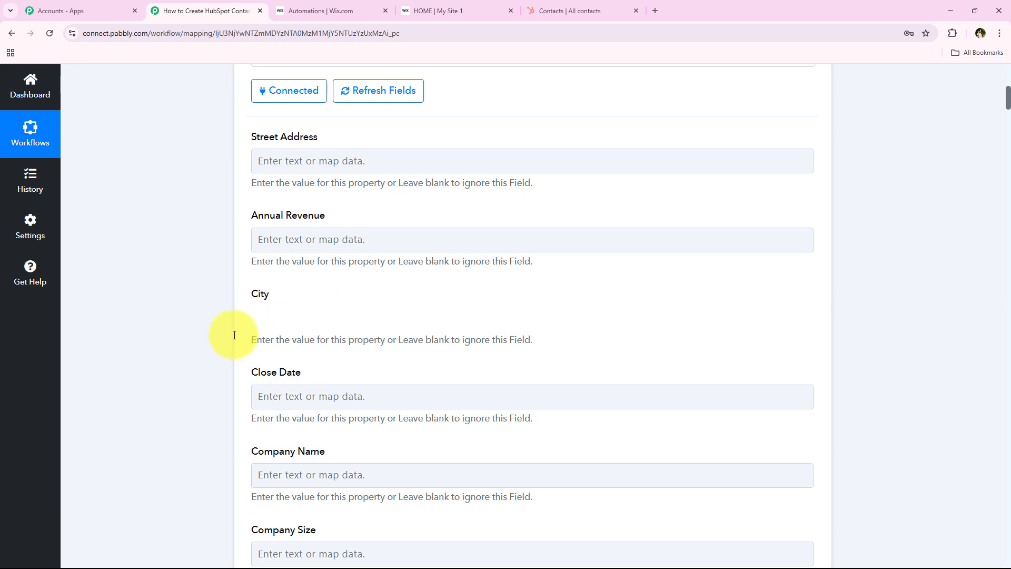
{"action": "scroll", "coordinate": [244, 350], "scroll_direction": "down", "scroll_amount": 1}
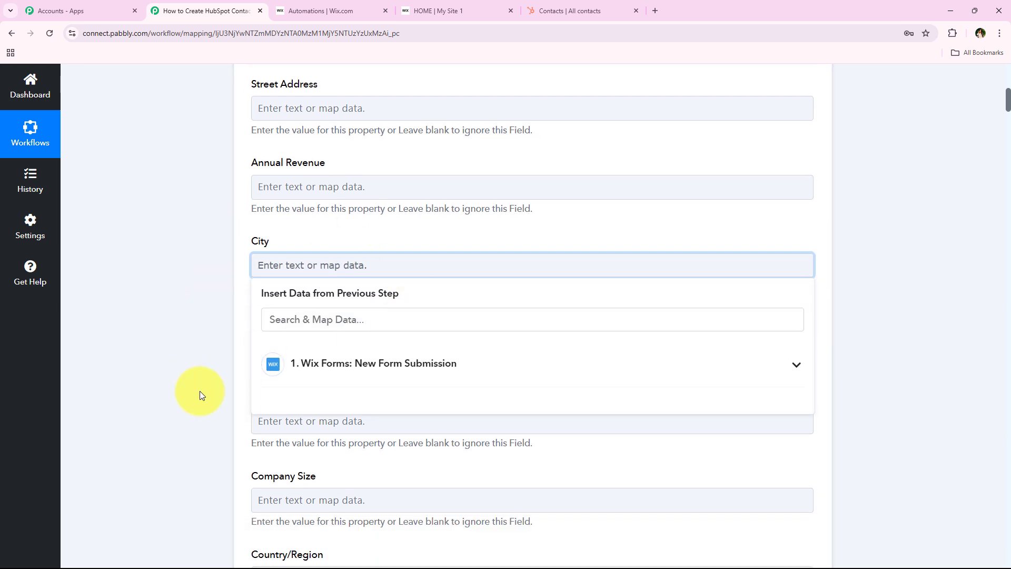
{"action": "left_click", "coordinate": [196, 358]}
{"action": "left_click", "coordinate": [269, 273]}
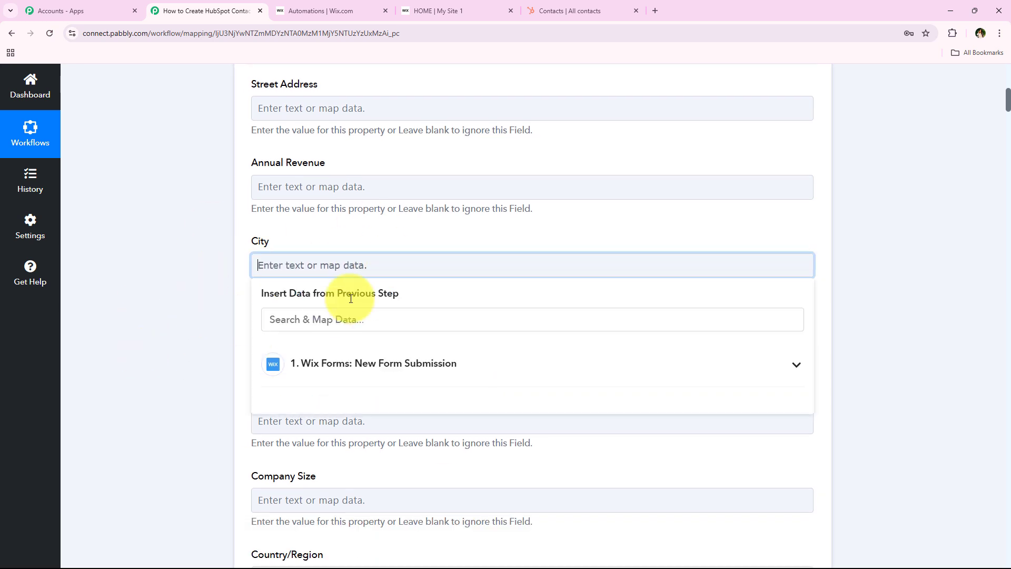
{"action": "scroll", "coordinate": [232, 295], "scroll_direction": "up", "scroll_amount": 8}
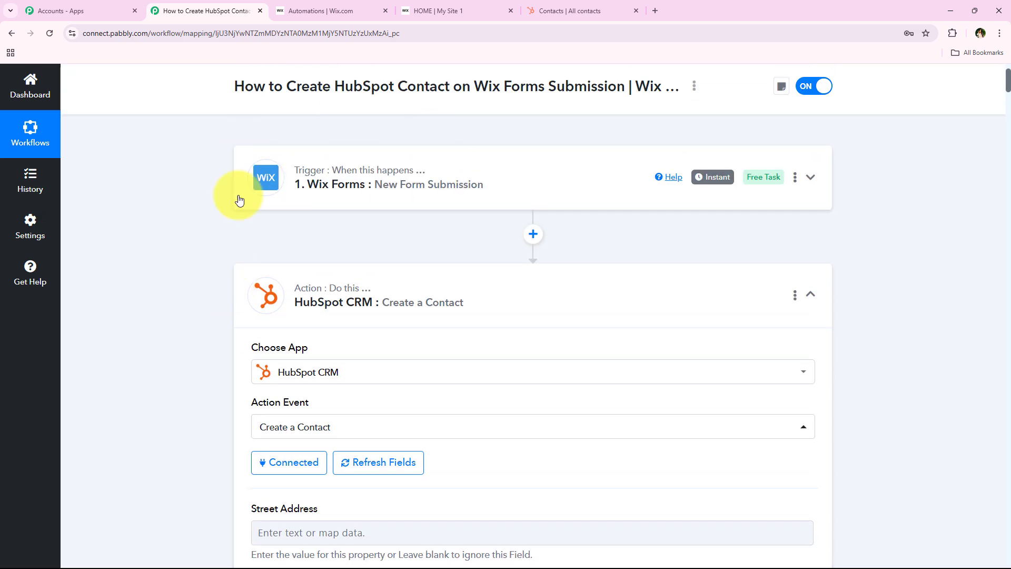
{"action": "scroll", "coordinate": [201, 286], "scroll_direction": "down", "scroll_amount": 7}
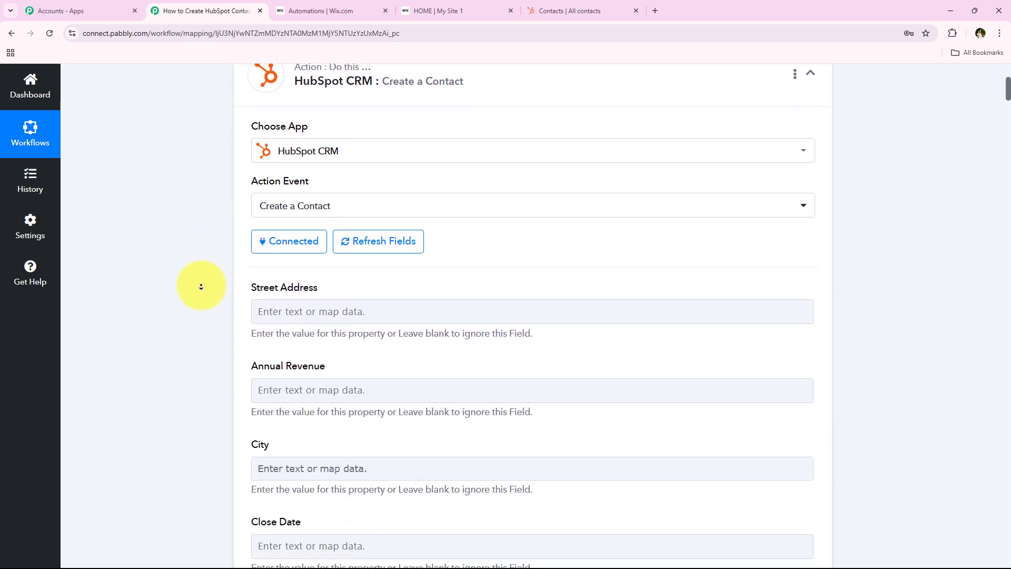
Step: Expand the Wix Forms submission data offered for the City field and examine the values available for mapping
{"action": "scroll", "coordinate": [201, 286], "scroll_direction": "down", "scroll_amount": 2}
{"action": "left_click", "coordinate": [269, 235]}
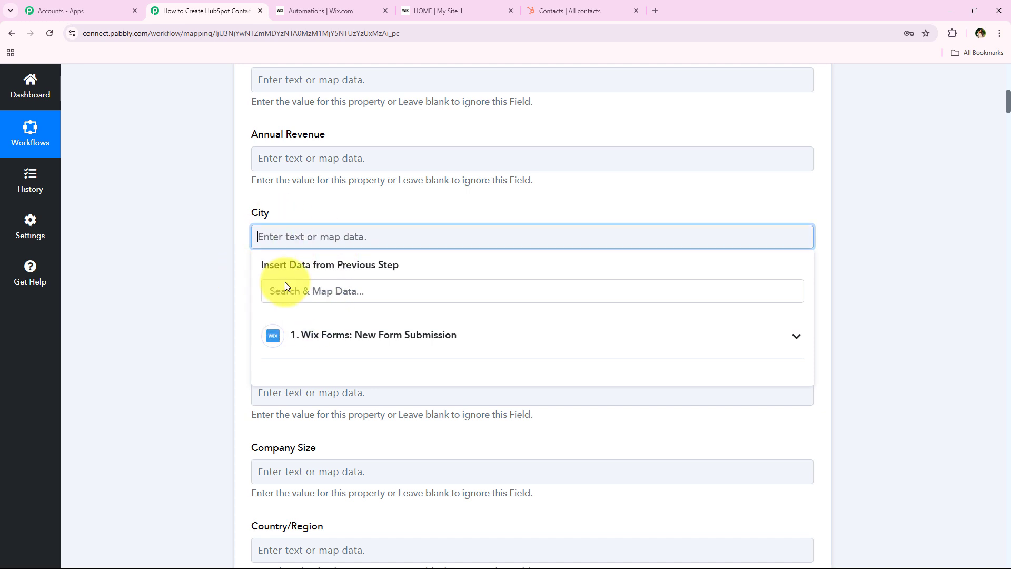
{"action": "left_click", "coordinate": [391, 337]}
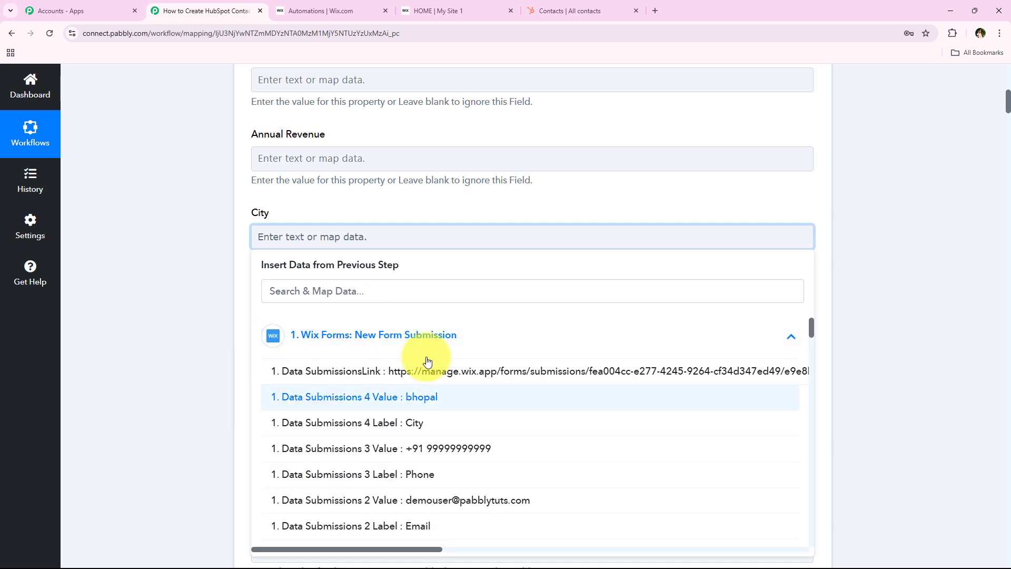
{"action": "left_click", "coordinate": [387, 337]}
{"action": "left_click", "coordinate": [236, 293]}
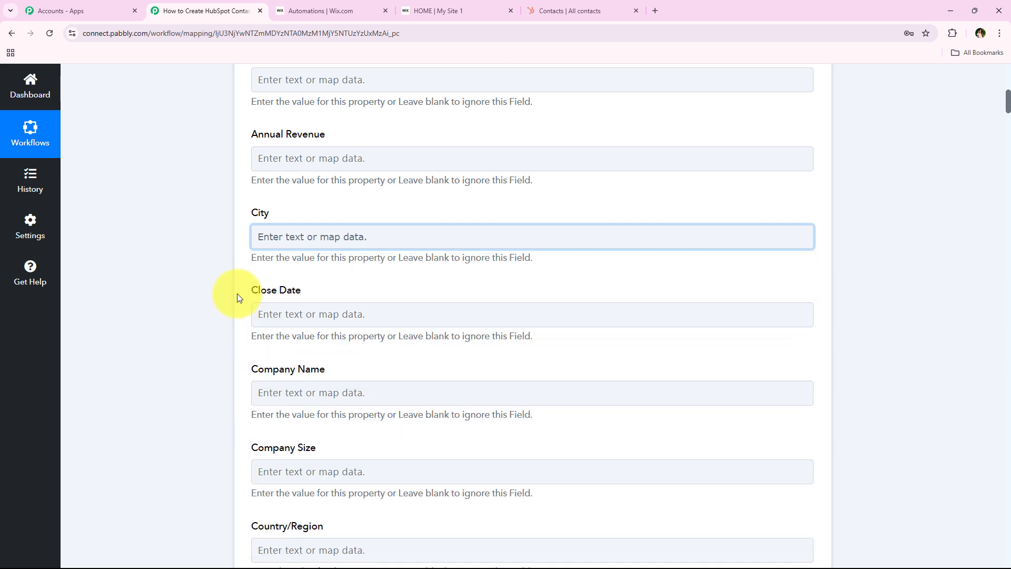
{"action": "left_click", "coordinate": [309, 240]}
{"action": "left_click", "coordinate": [368, 334]}
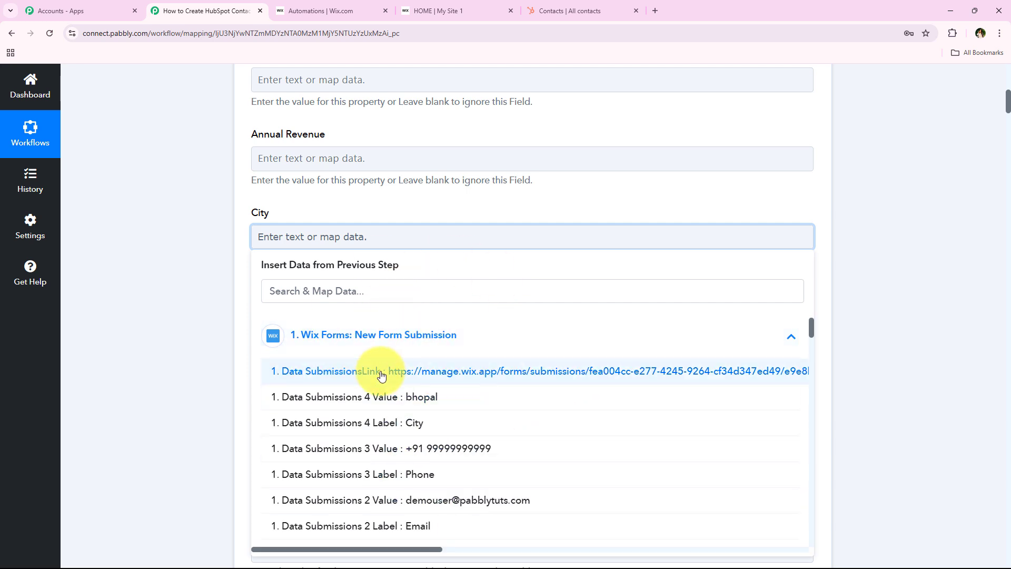
{"action": "left_click", "coordinate": [197, 317]}
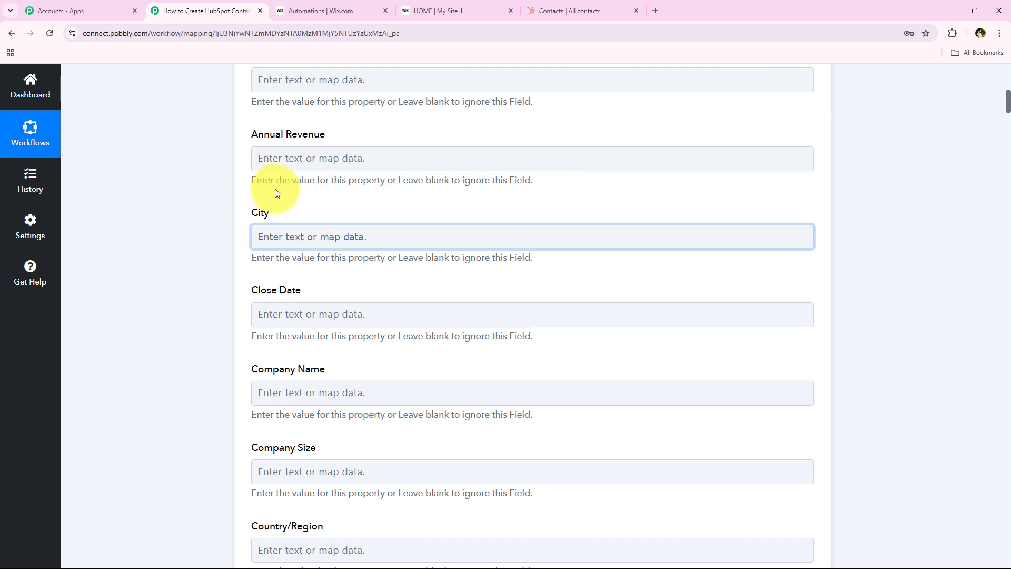
Step: Search the previous step's data for "bho" and map the City field to Data Submissions 4 Value
{"action": "left_click", "coordinate": [290, 239]}
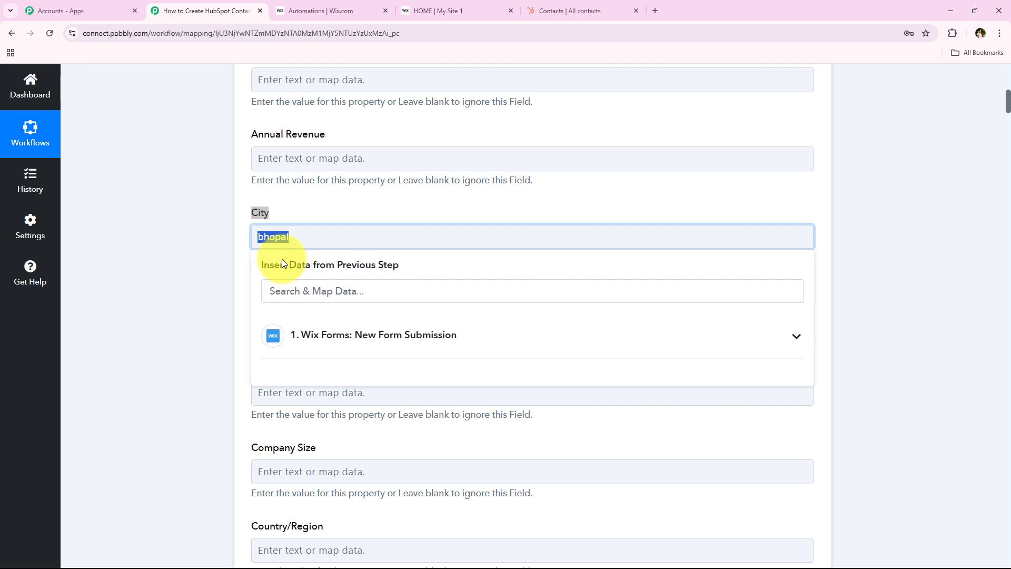
{"action": "left_click", "coordinate": [303, 291]}
{"action": "type", "text": "v"}
{"action": "key", "text": "BackSpace"}
{"action": "type", "text": "bho"}
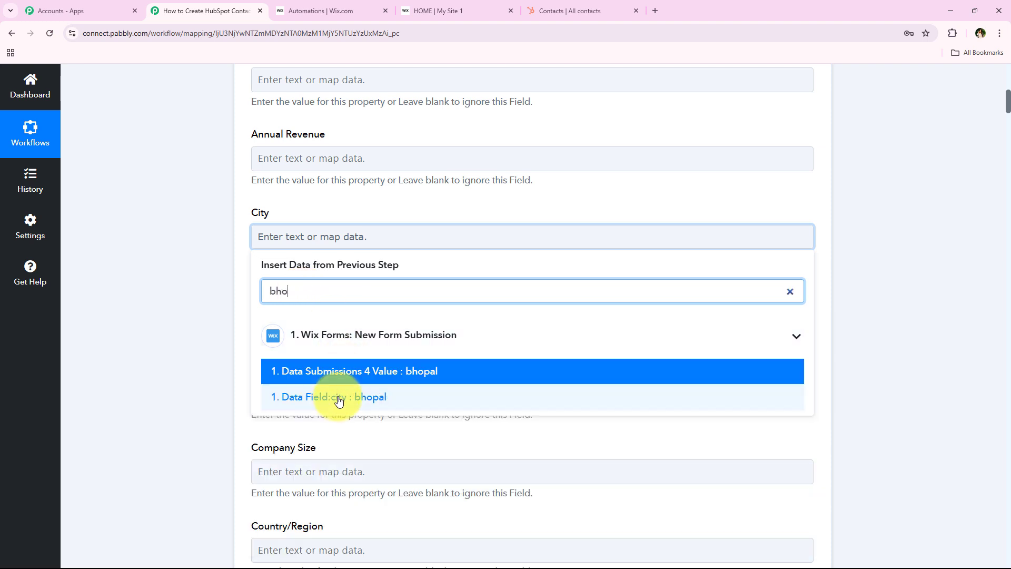
{"action": "left_click", "coordinate": [405, 384]}
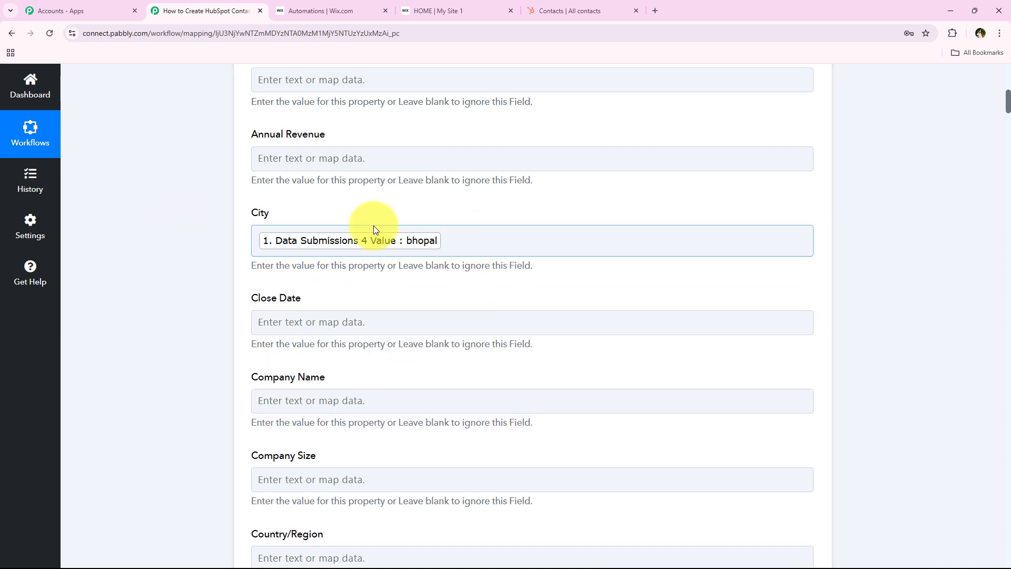
{"action": "left_click", "coordinate": [531, 241]}
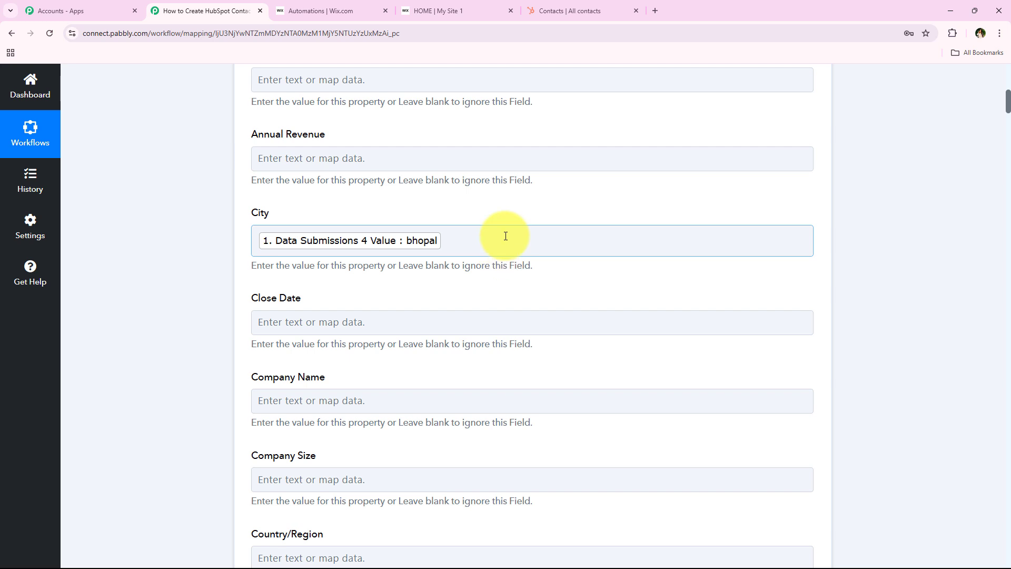
{"action": "left_click", "coordinate": [279, 243]}
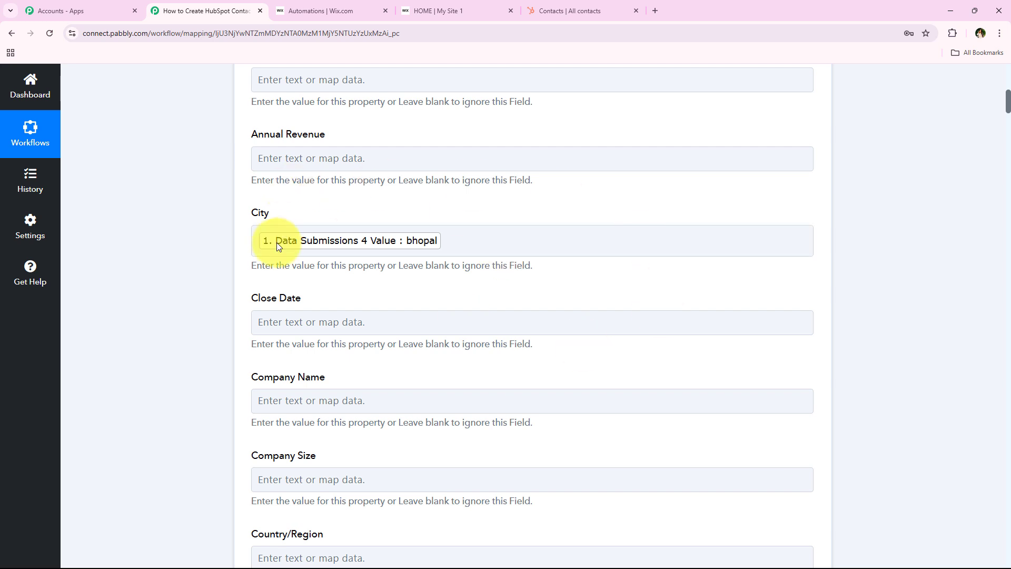
Step: Search the Wix Forms data for "ema" and map the Email field to Data Field:email C4b8
{"action": "middle_click", "coordinate": [211, 246]}
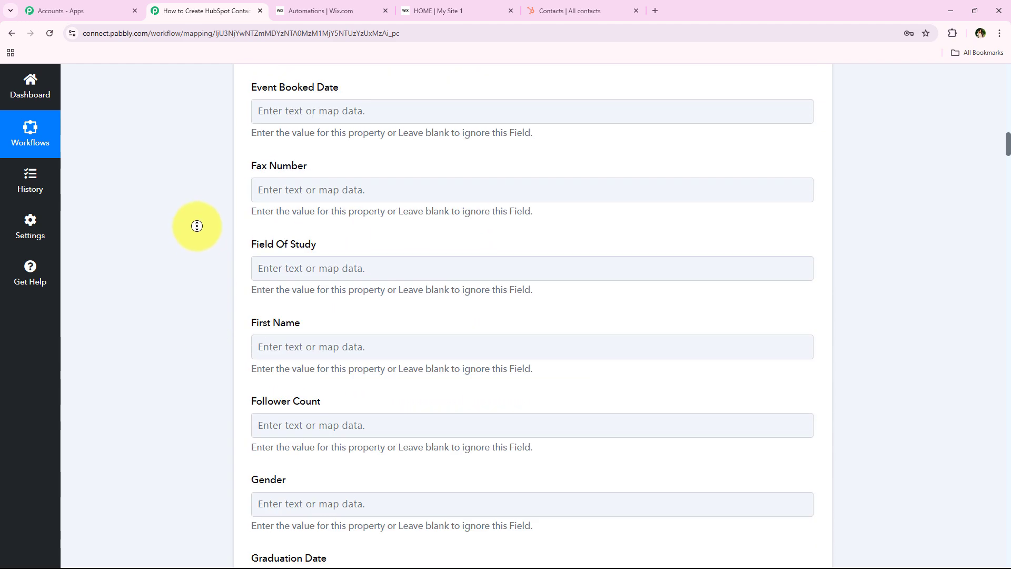
{"action": "left_click", "coordinate": [198, 181]}
{"action": "left_click", "coordinate": [264, 208]}
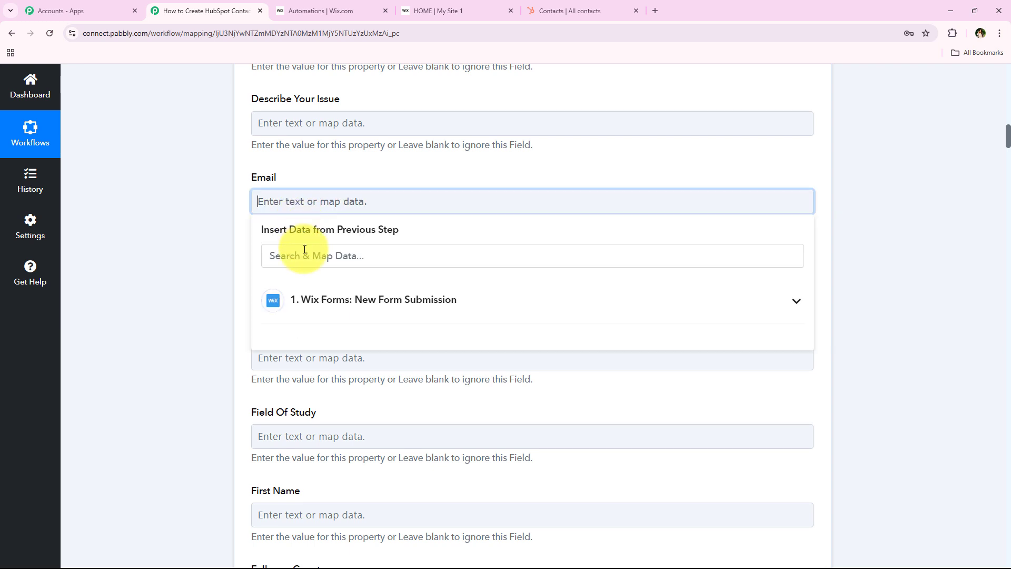
{"action": "left_click", "coordinate": [305, 249]}
{"action": "type", "text": "em"}
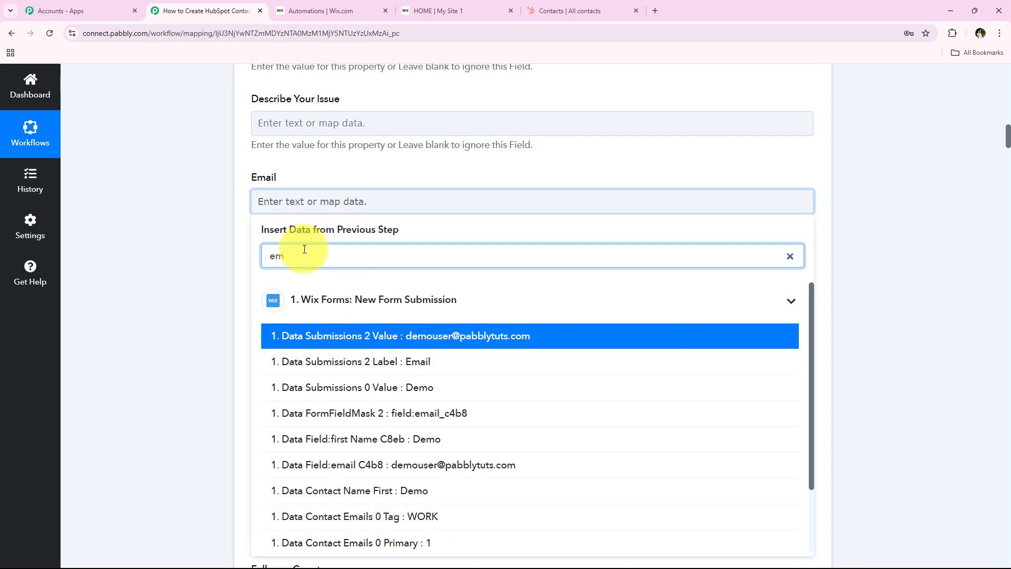
{"action": "type", "text": "a"}
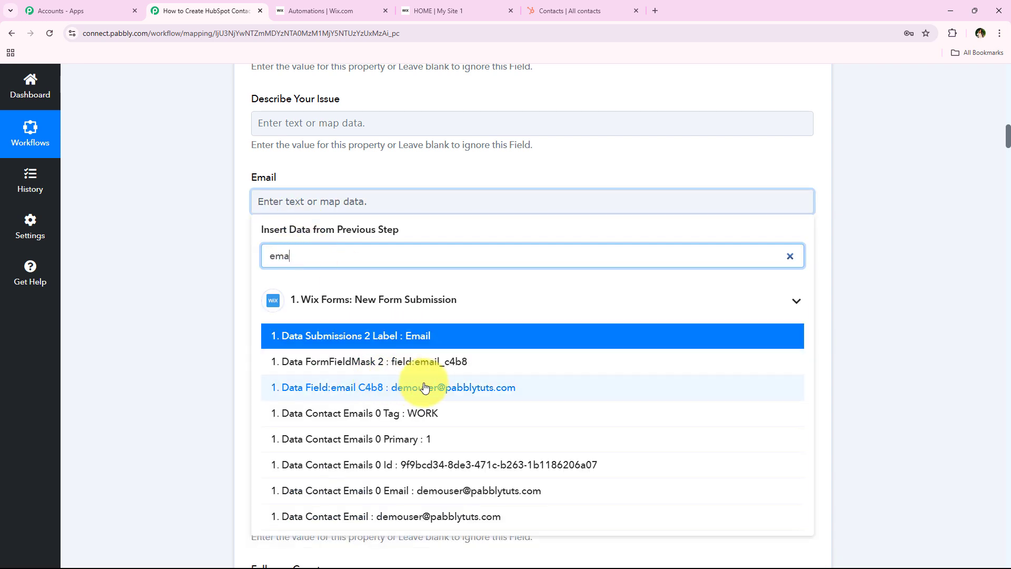
{"action": "left_click", "coordinate": [443, 387]}
Step: Search the Wix Forms data for "fir" and map the First Name field to Data Field:first Name C8eb
{"action": "left_click", "coordinate": [215, 198]}
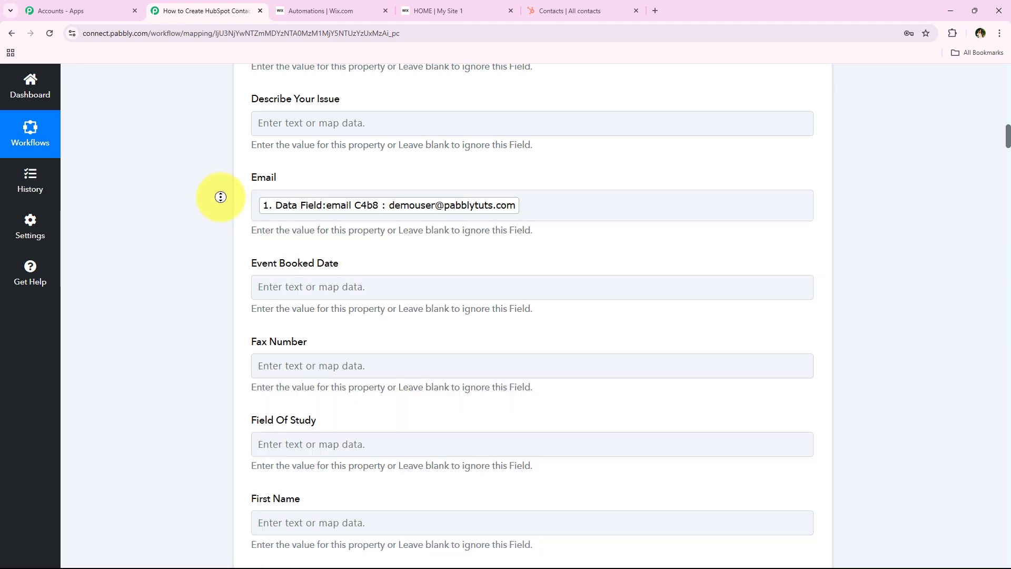
{"action": "scroll", "coordinate": [214, 195], "scroll_direction": "down", "scroll_amount": 5}
{"action": "left_click", "coordinate": [287, 271]}
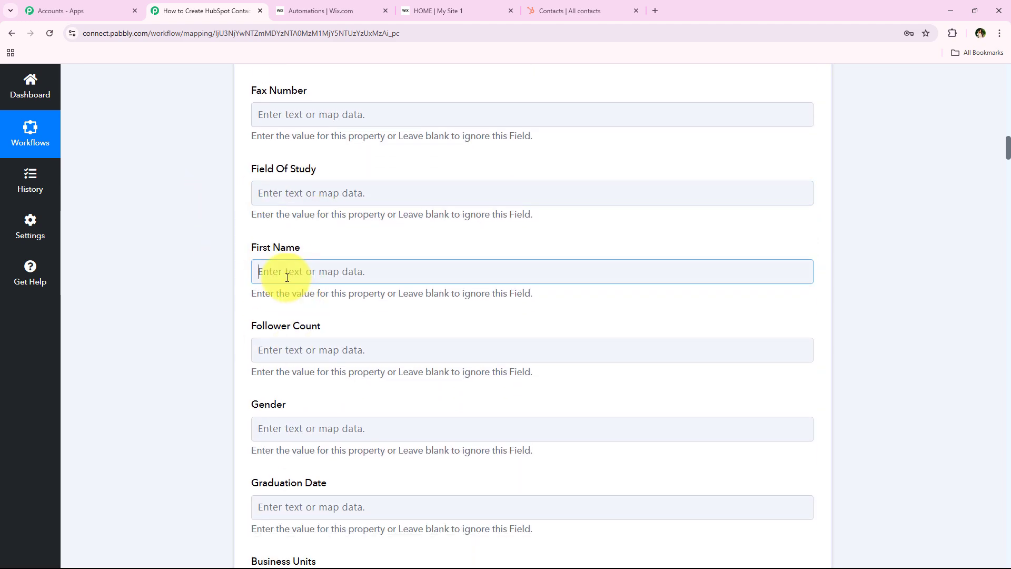
{"action": "type", "text": "fir"}
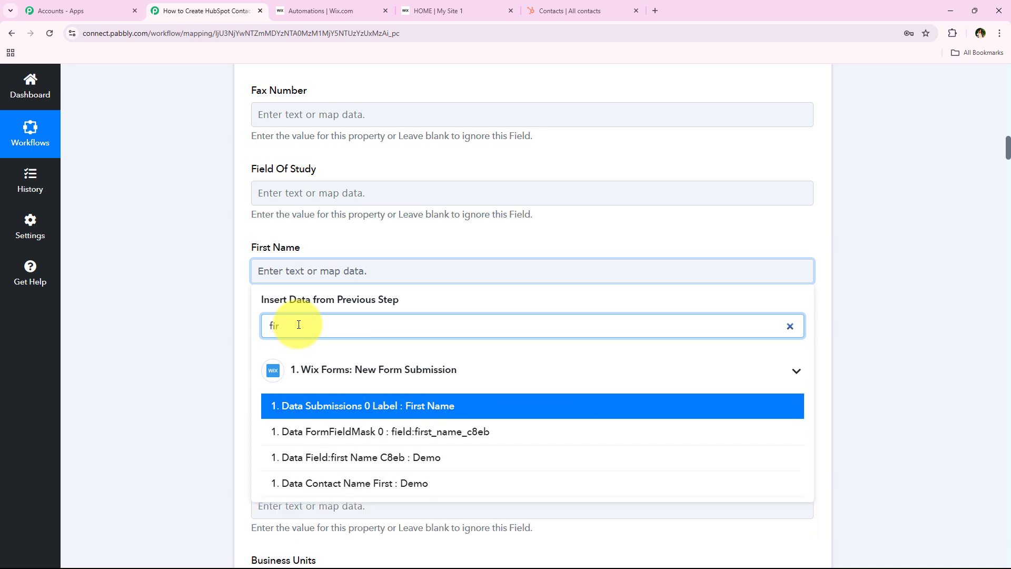
{"action": "left_click", "coordinate": [390, 457]}
Step: Search the Wix Forms data for "las" and map the Last Name field to Data Field:last Name 4081
{"action": "left_click", "coordinate": [179, 291]}
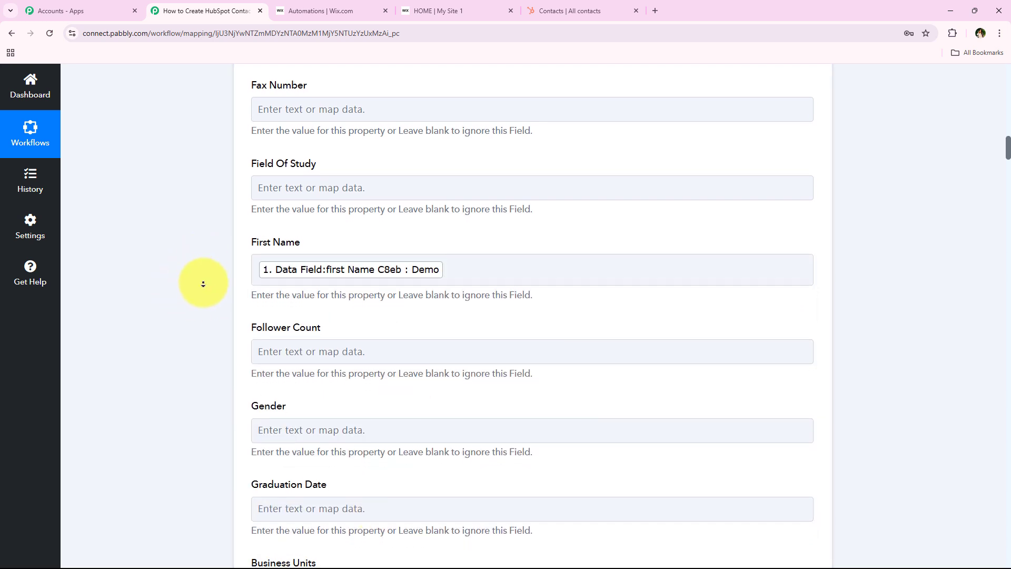
{"action": "scroll", "coordinate": [201, 284], "scroll_direction": "down", "scroll_amount": 5}
{"action": "scroll", "coordinate": [208, 306], "scroll_direction": "down", "scroll_amount": 6}
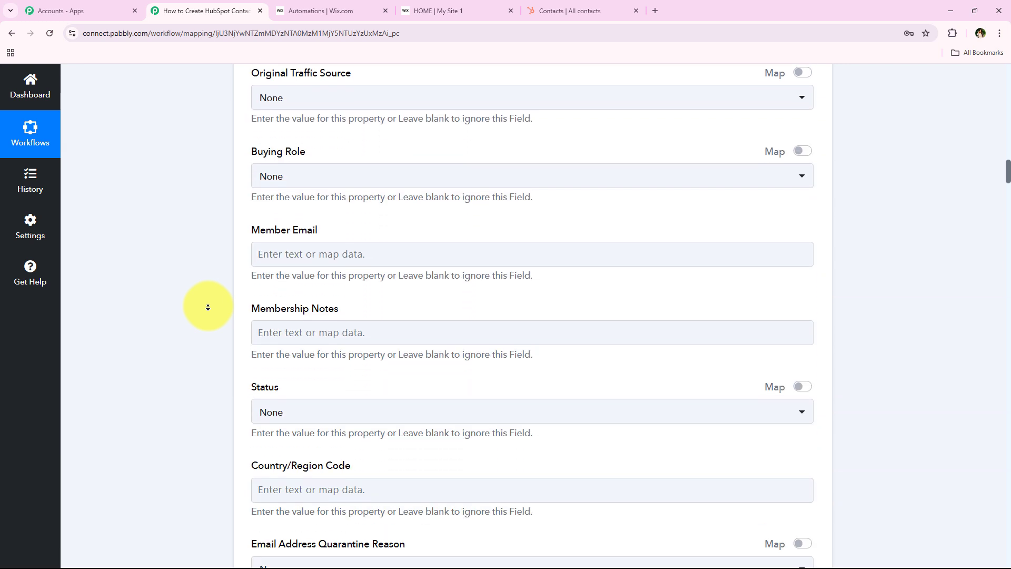
{"action": "scroll", "coordinate": [216, 289], "scroll_direction": "down", "scroll_amount": 8}
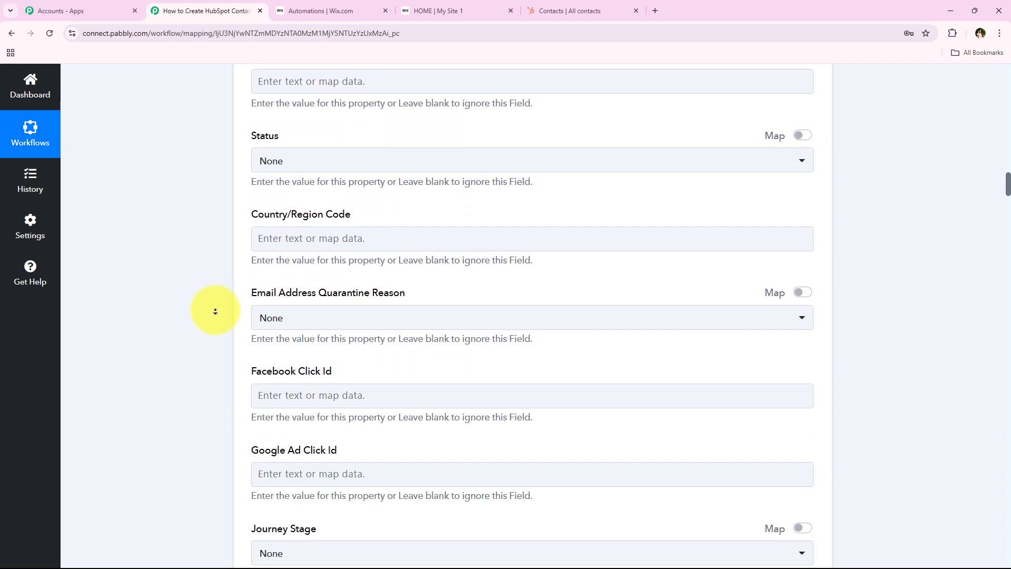
{"action": "scroll", "coordinate": [208, 263], "scroll_direction": "down", "scroll_amount": 7}
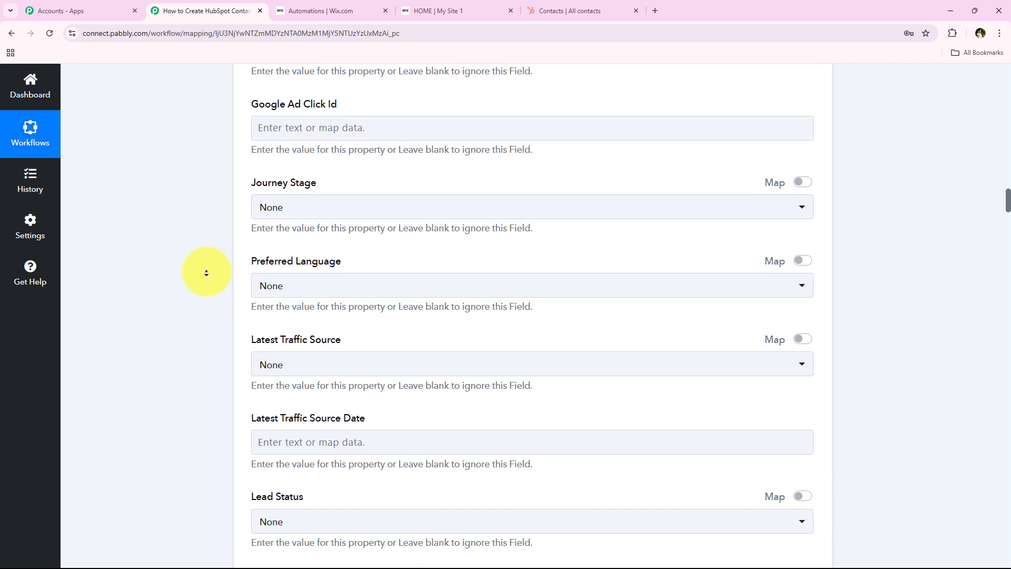
{"action": "scroll", "coordinate": [214, 287], "scroll_direction": "down", "scroll_amount": 15}
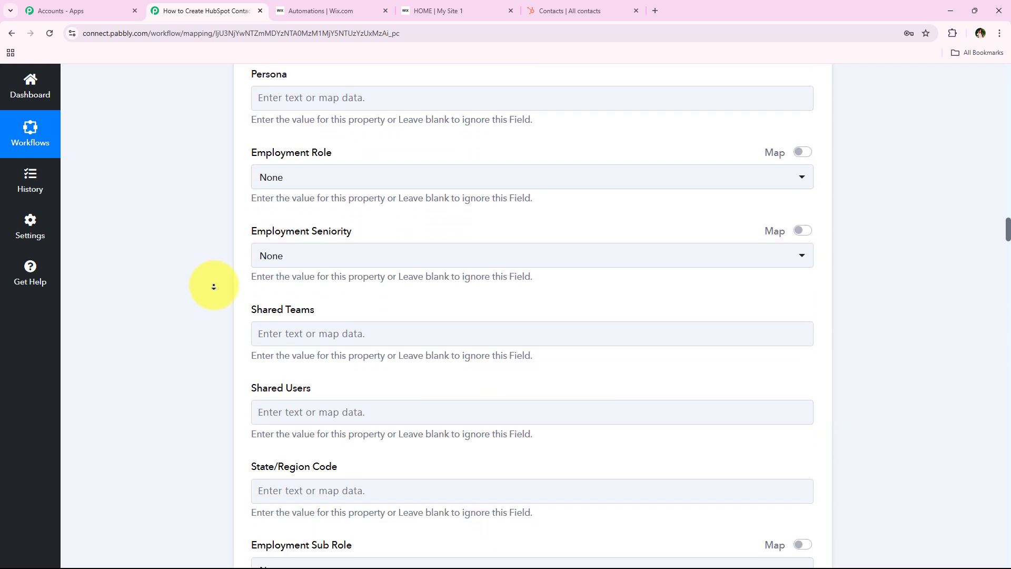
{"action": "scroll", "coordinate": [211, 260], "scroll_direction": "down", "scroll_amount": 7}
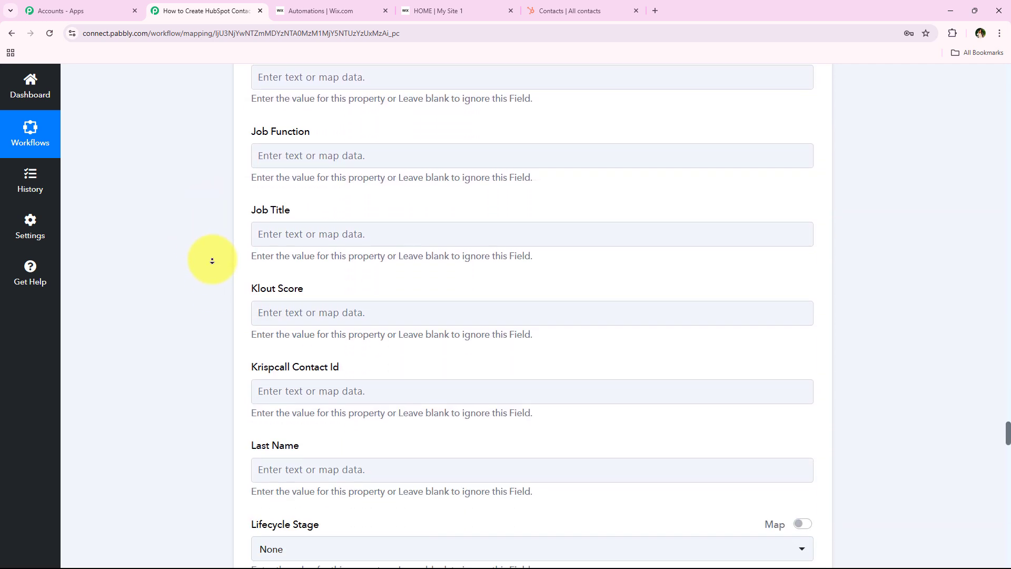
{"action": "left_click", "coordinate": [278, 370]}
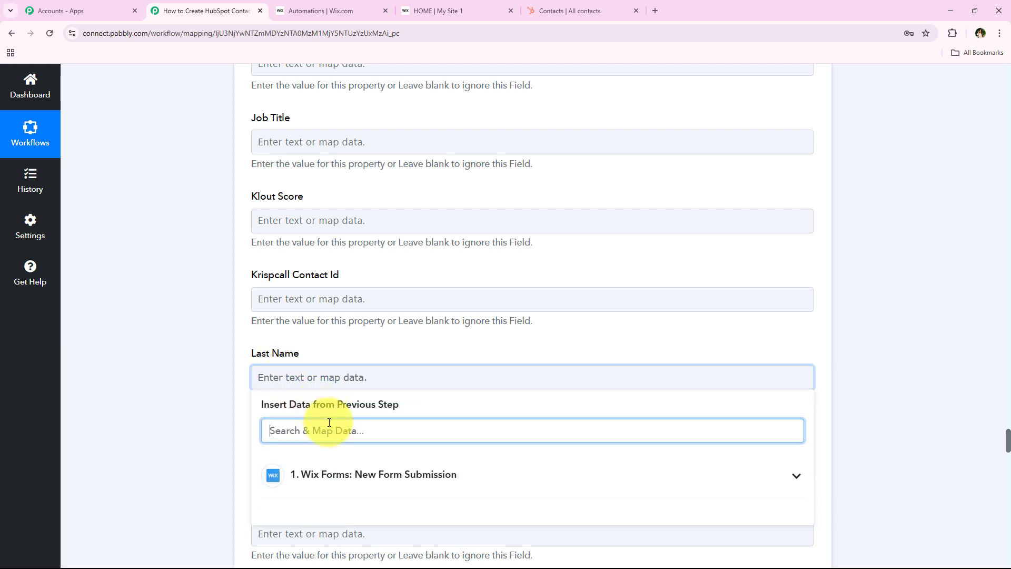
{"action": "type", "text": "las"}
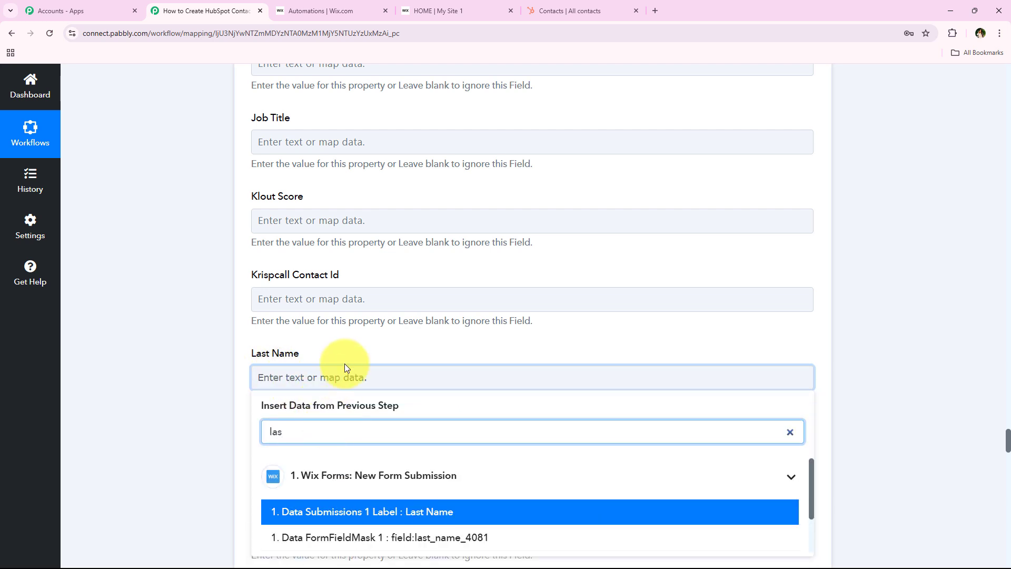
{"action": "scroll", "coordinate": [344, 363], "scroll_direction": "down", "scroll_amount": 2}
{"action": "left_click", "coordinate": [411, 460]}
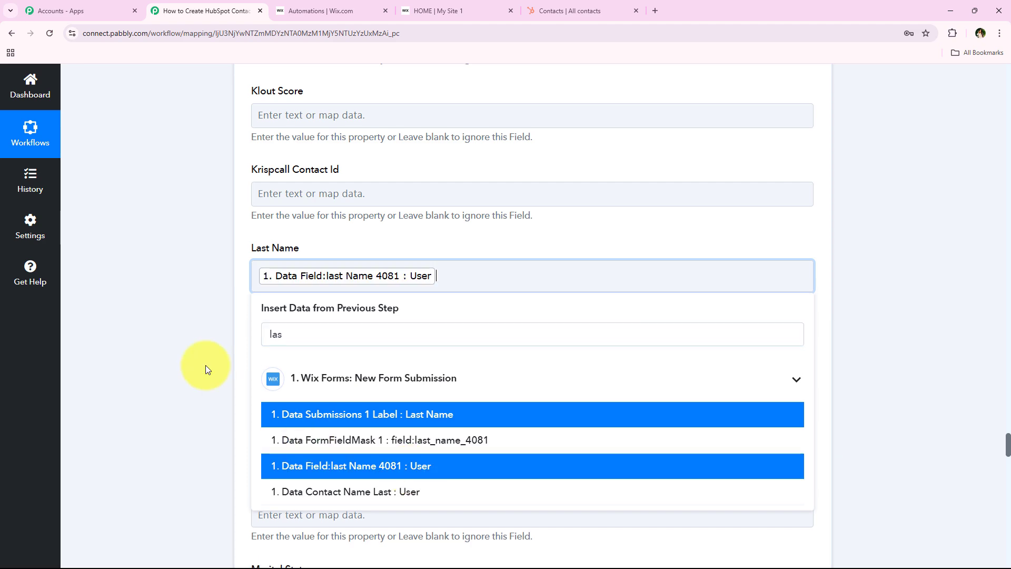
Step: Search the Wix Forms data for "99" and map the Phone Number field to Data Field:phone E1e2
{"action": "middle_click", "coordinate": [205, 365]}
{"action": "scroll", "coordinate": [199, 305], "scroll_direction": "up", "scroll_amount": 12}
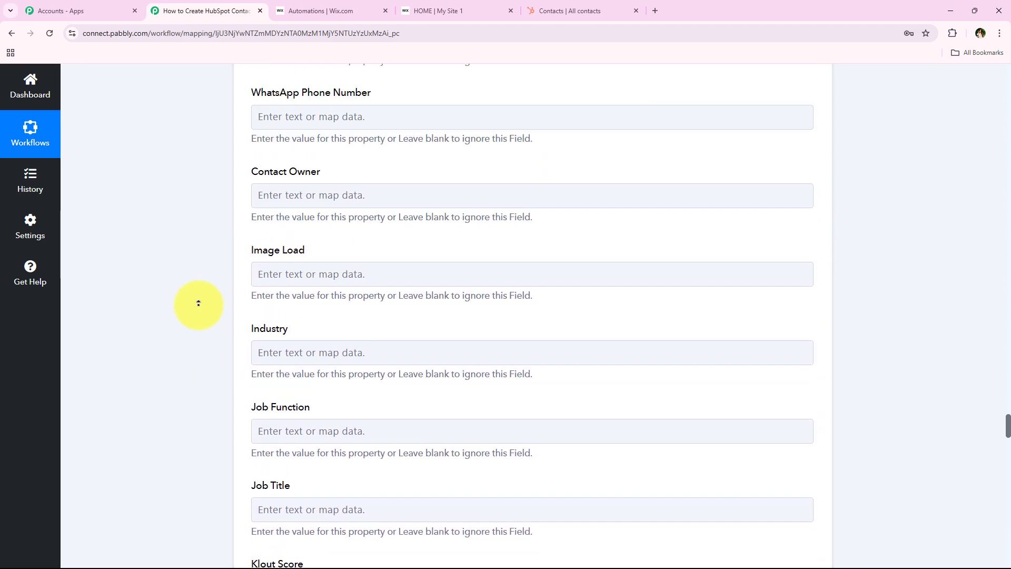
{"action": "middle_click", "coordinate": [199, 305]}
{"action": "middle_click", "coordinate": [203, 354]}
{"action": "scroll", "coordinate": [203, 402], "scroll_direction": "down", "scroll_amount": 13}
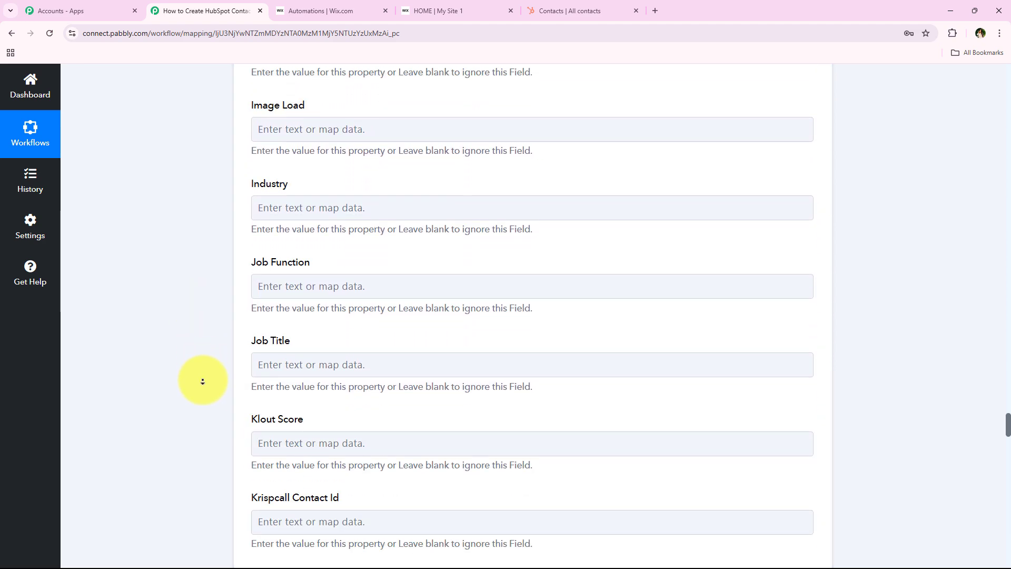
{"action": "scroll", "coordinate": [202, 402], "scroll_direction": "down", "scroll_amount": 20}
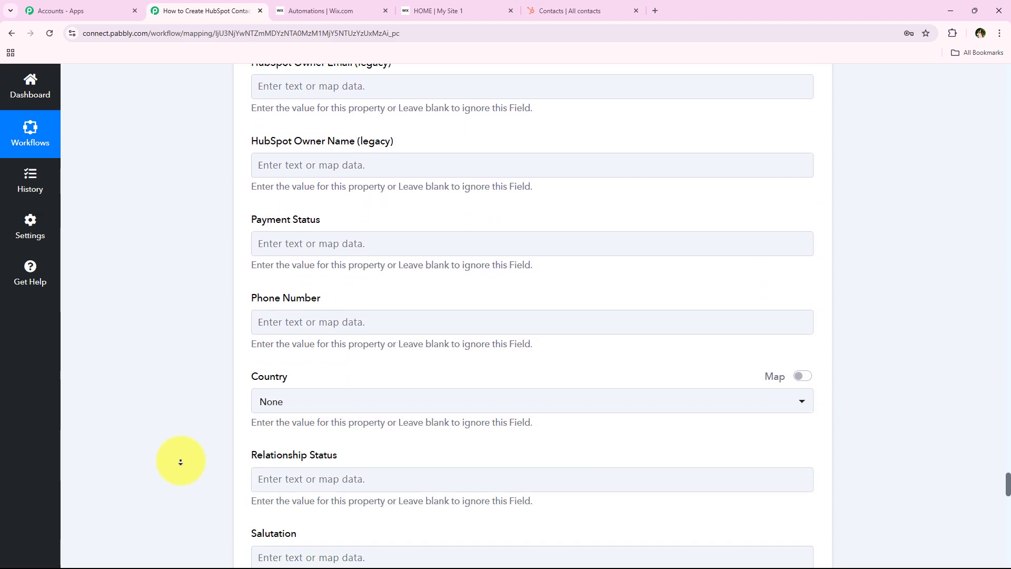
{"action": "middle_click", "coordinate": [181, 463]}
{"action": "left_click", "coordinate": [286, 206]}
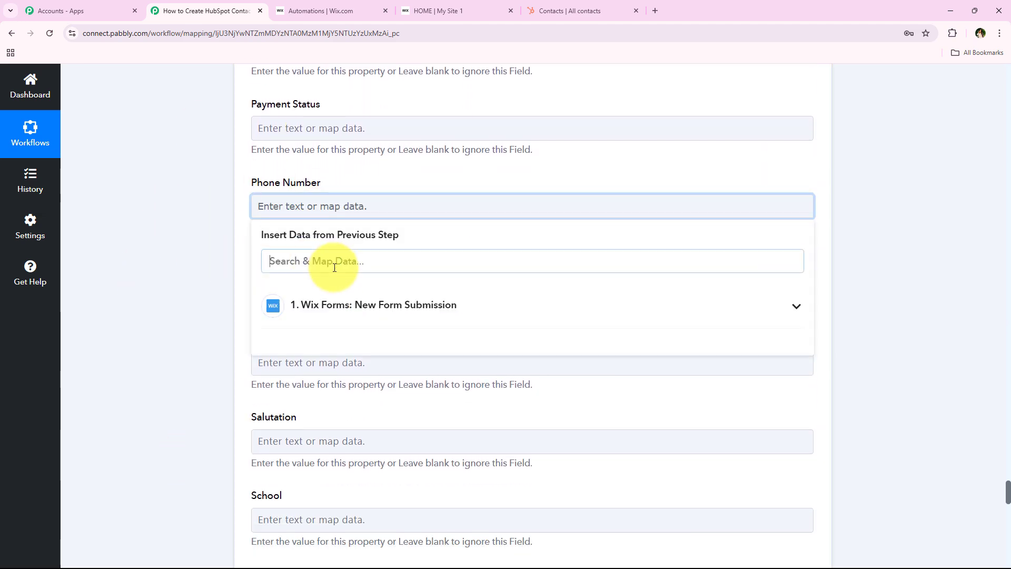
{"action": "left_click", "coordinate": [334, 264]}
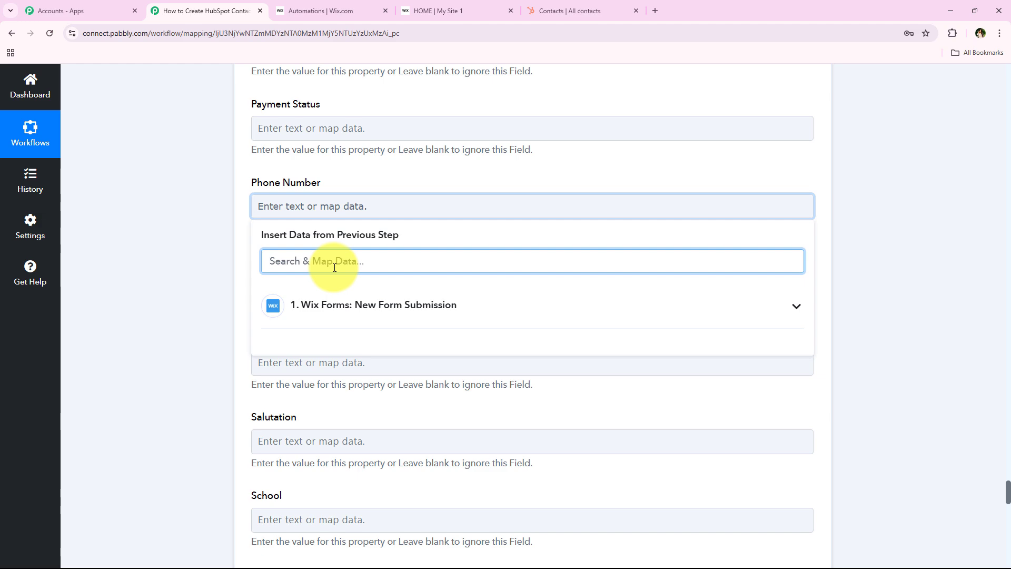
{"action": "type", "text": "99"}
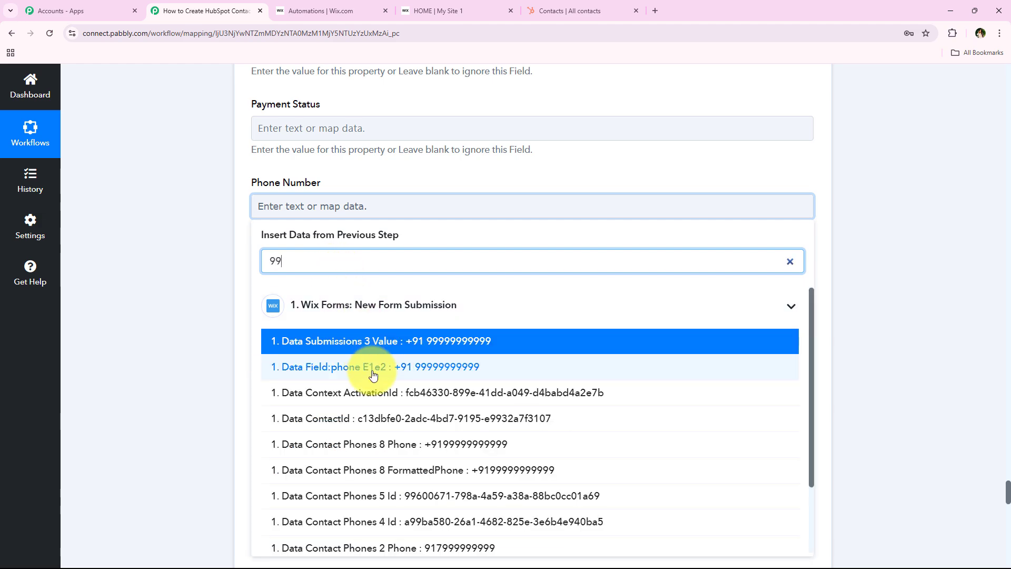
{"action": "left_click", "coordinate": [373, 367]}
{"action": "left_click", "coordinate": [171, 207]}
Step: Leave the remaining contact fields blank, save the HubSpot action and send a test request
{"action": "scroll", "coordinate": [200, 140], "scroll_direction": "down", "scroll_amount": 10}
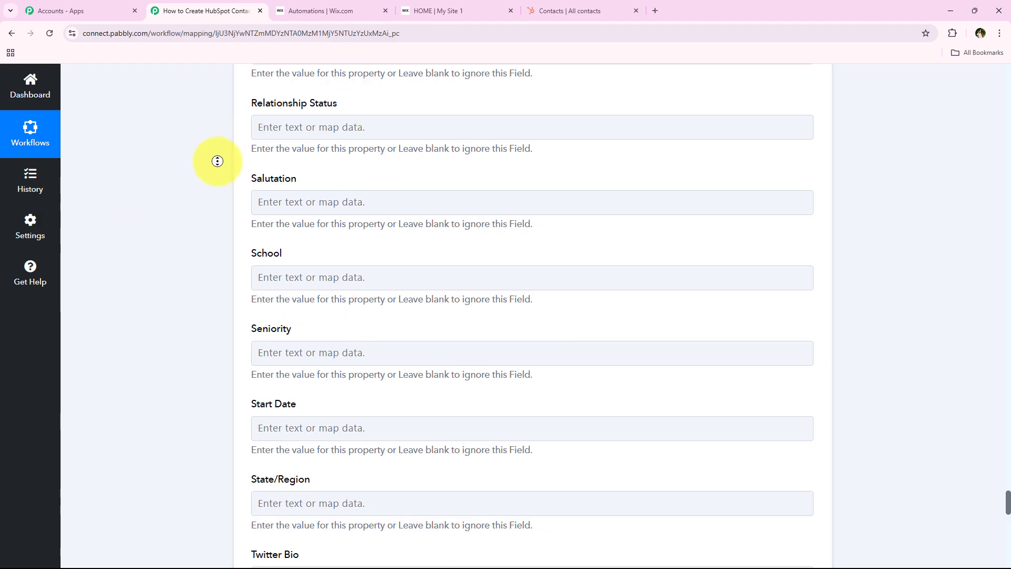
{"action": "scroll", "coordinate": [217, 161], "scroll_direction": "down", "scroll_amount": 10}
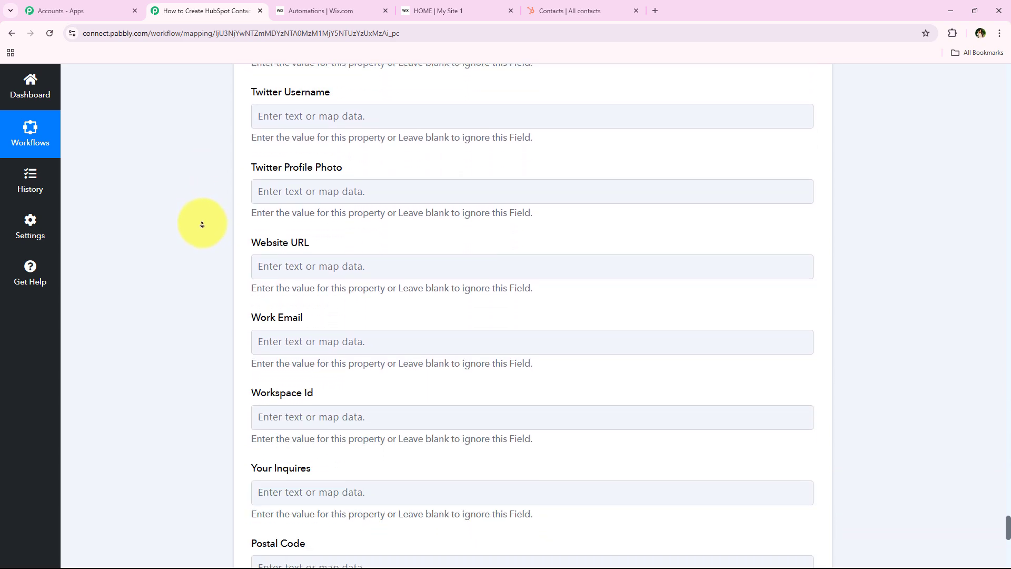
{"action": "scroll", "coordinate": [202, 225], "scroll_direction": "down", "scroll_amount": 8}
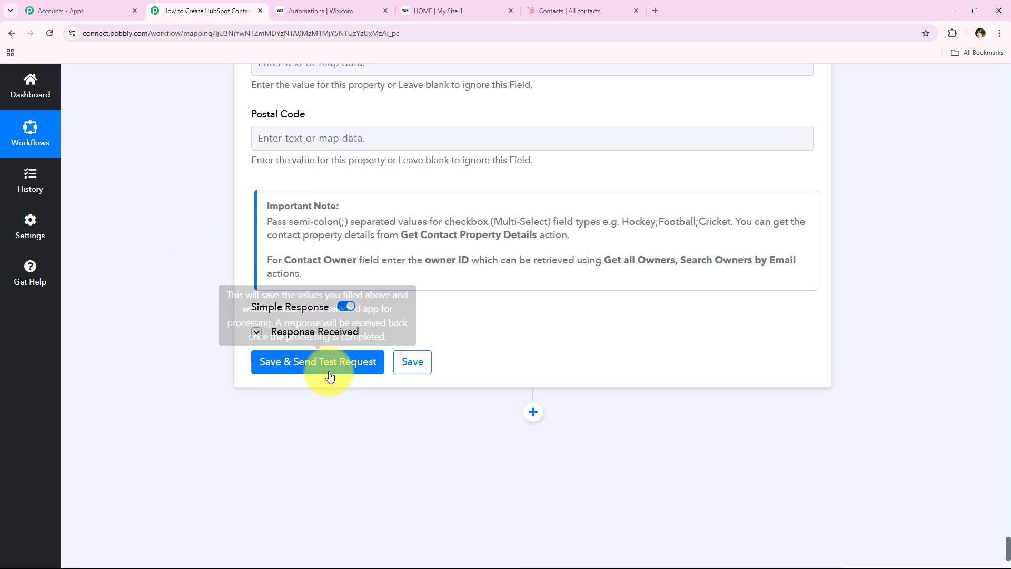
{"action": "left_click", "coordinate": [329, 376]}
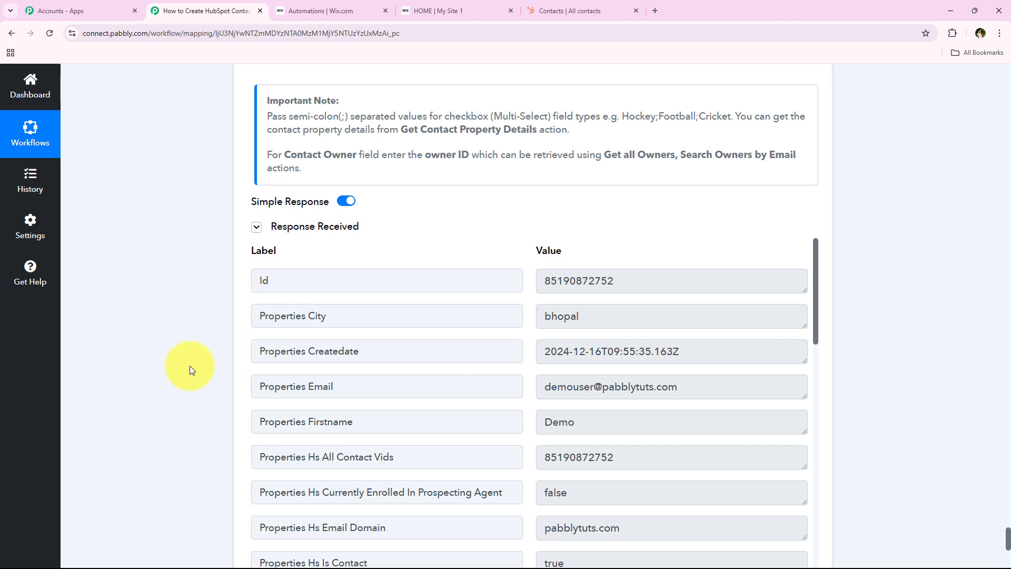
Step: Examine the Id label and its value in the response received from HubSpot
{"action": "double_click", "coordinate": [264, 280]}
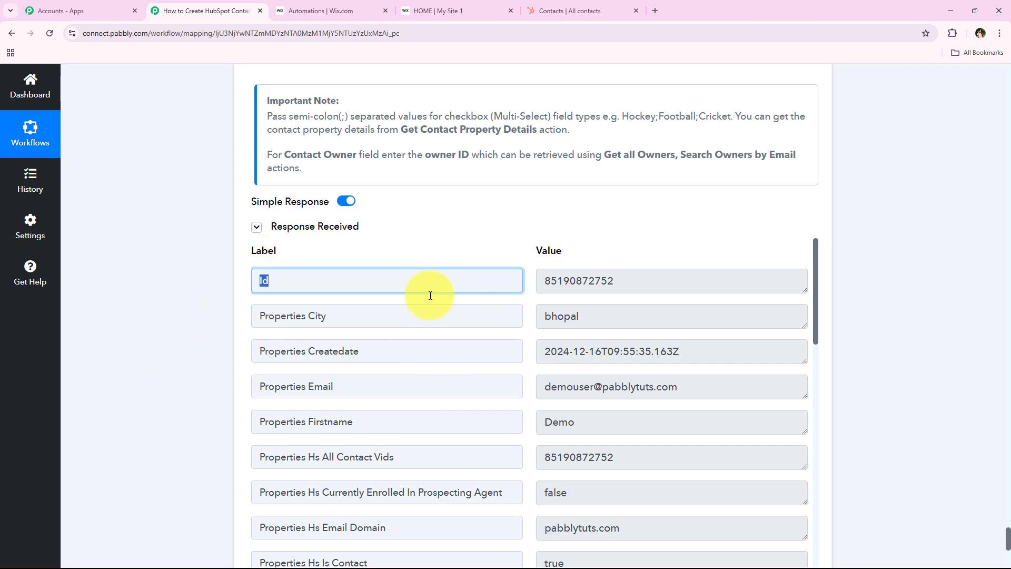
{"action": "double_click", "coordinate": [641, 271]}
{"action": "left_click", "coordinate": [214, 349]}
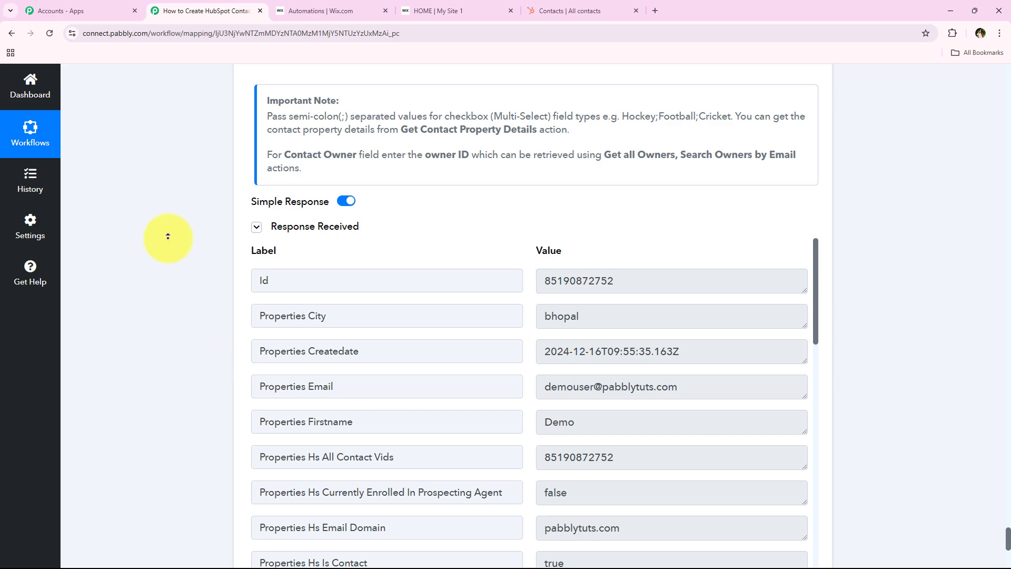
Step: Collapse the HubSpot CRM Create a Contact action at the start of the workflow
{"action": "scroll", "coordinate": [168, 236], "scroll_direction": "up", "scroll_amount": 20}
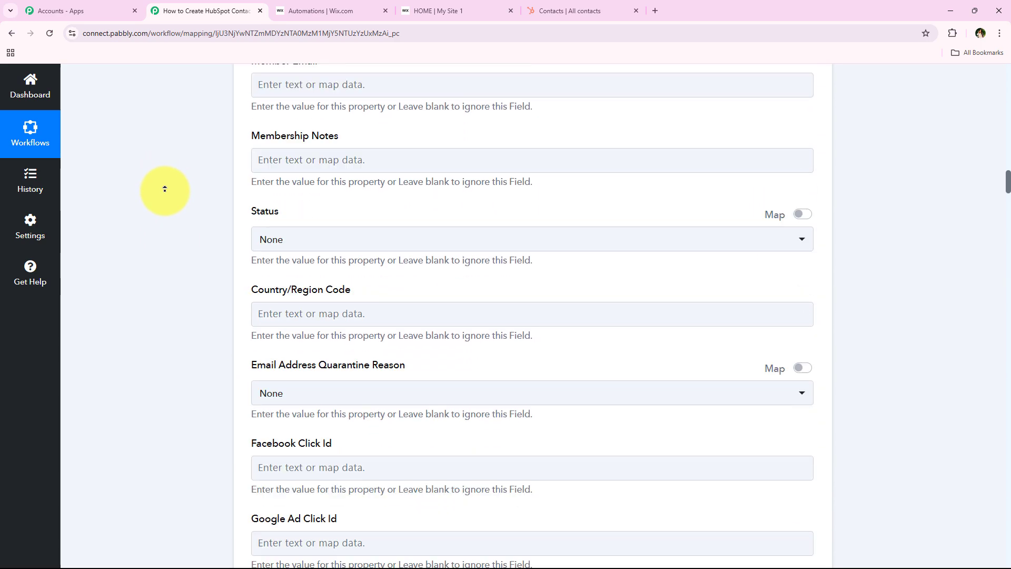
{"action": "scroll", "coordinate": [165, 188], "scroll_direction": "up", "scroll_amount": 15}
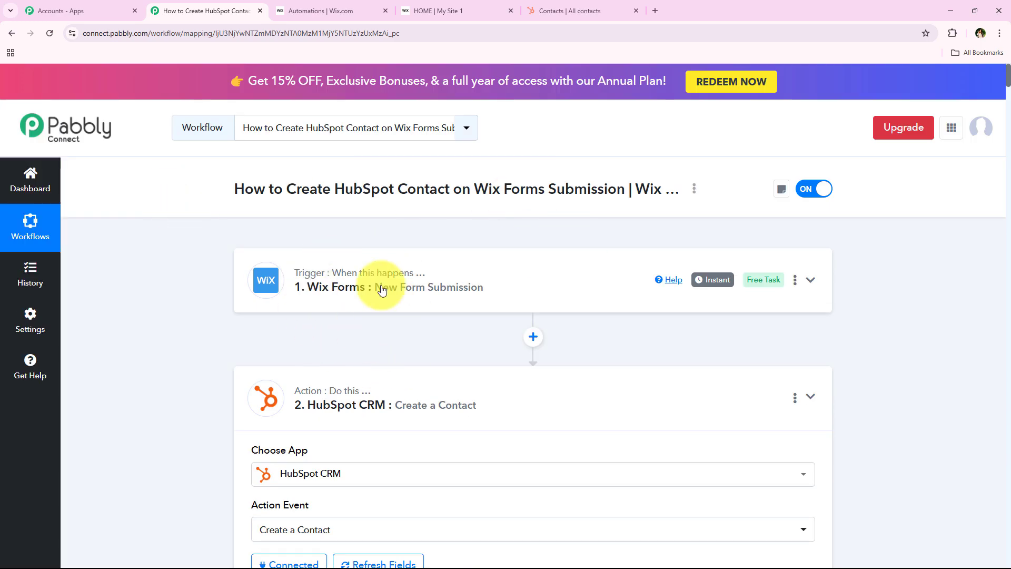
{"action": "left_click", "coordinate": [458, 396]}
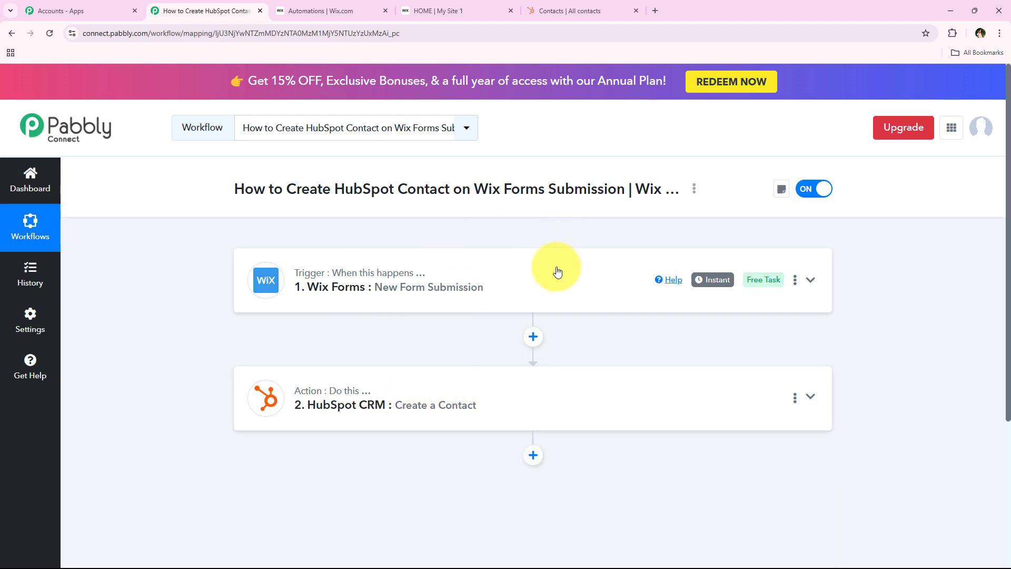
Step: Switch to HubSpot to check the contacts list for the test contact's details, and return to the Pabbly Connect workflow
{"action": "left_click", "coordinate": [566, 10]}
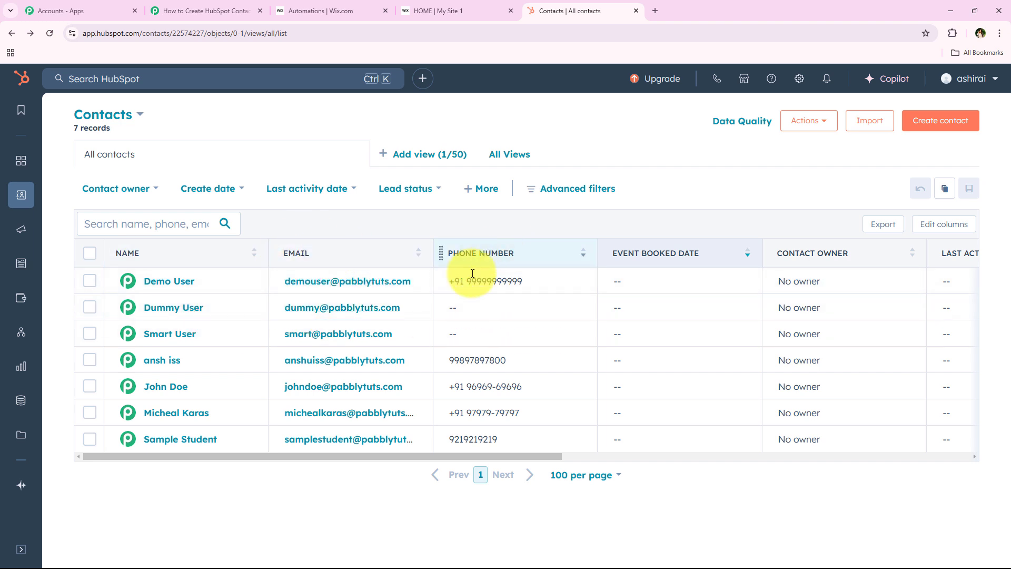
{"action": "left_click", "coordinate": [248, 11]}
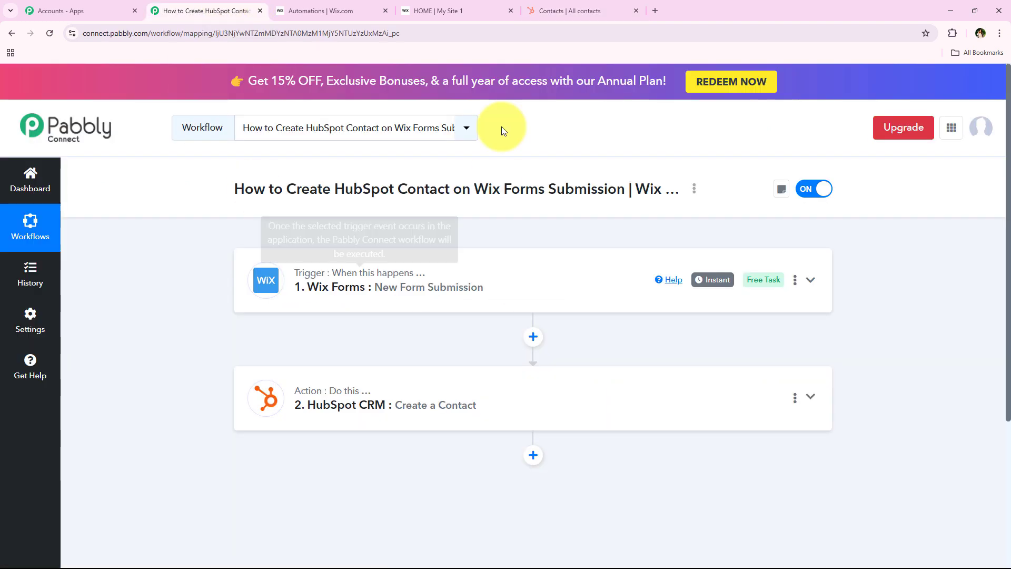